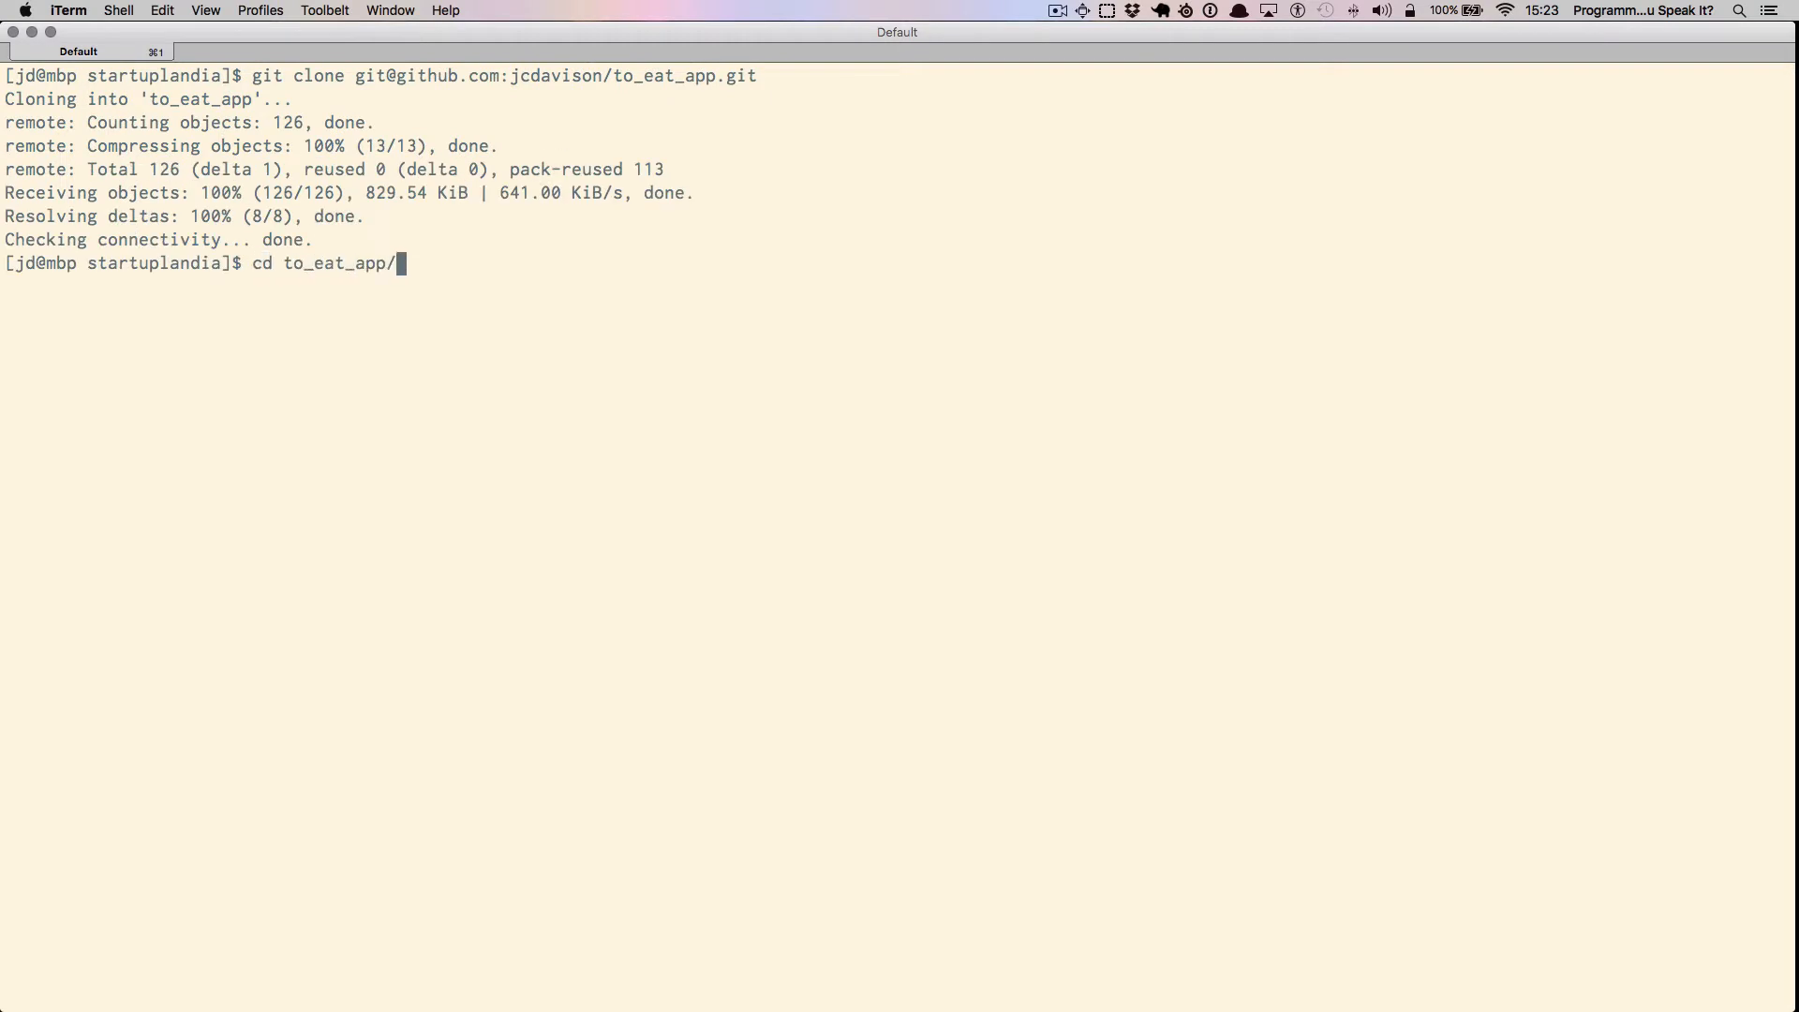
Step: Enter the to_eat_app folder and install the Ruby gem and npm package dependencies
key(Return)
text(bundle i)
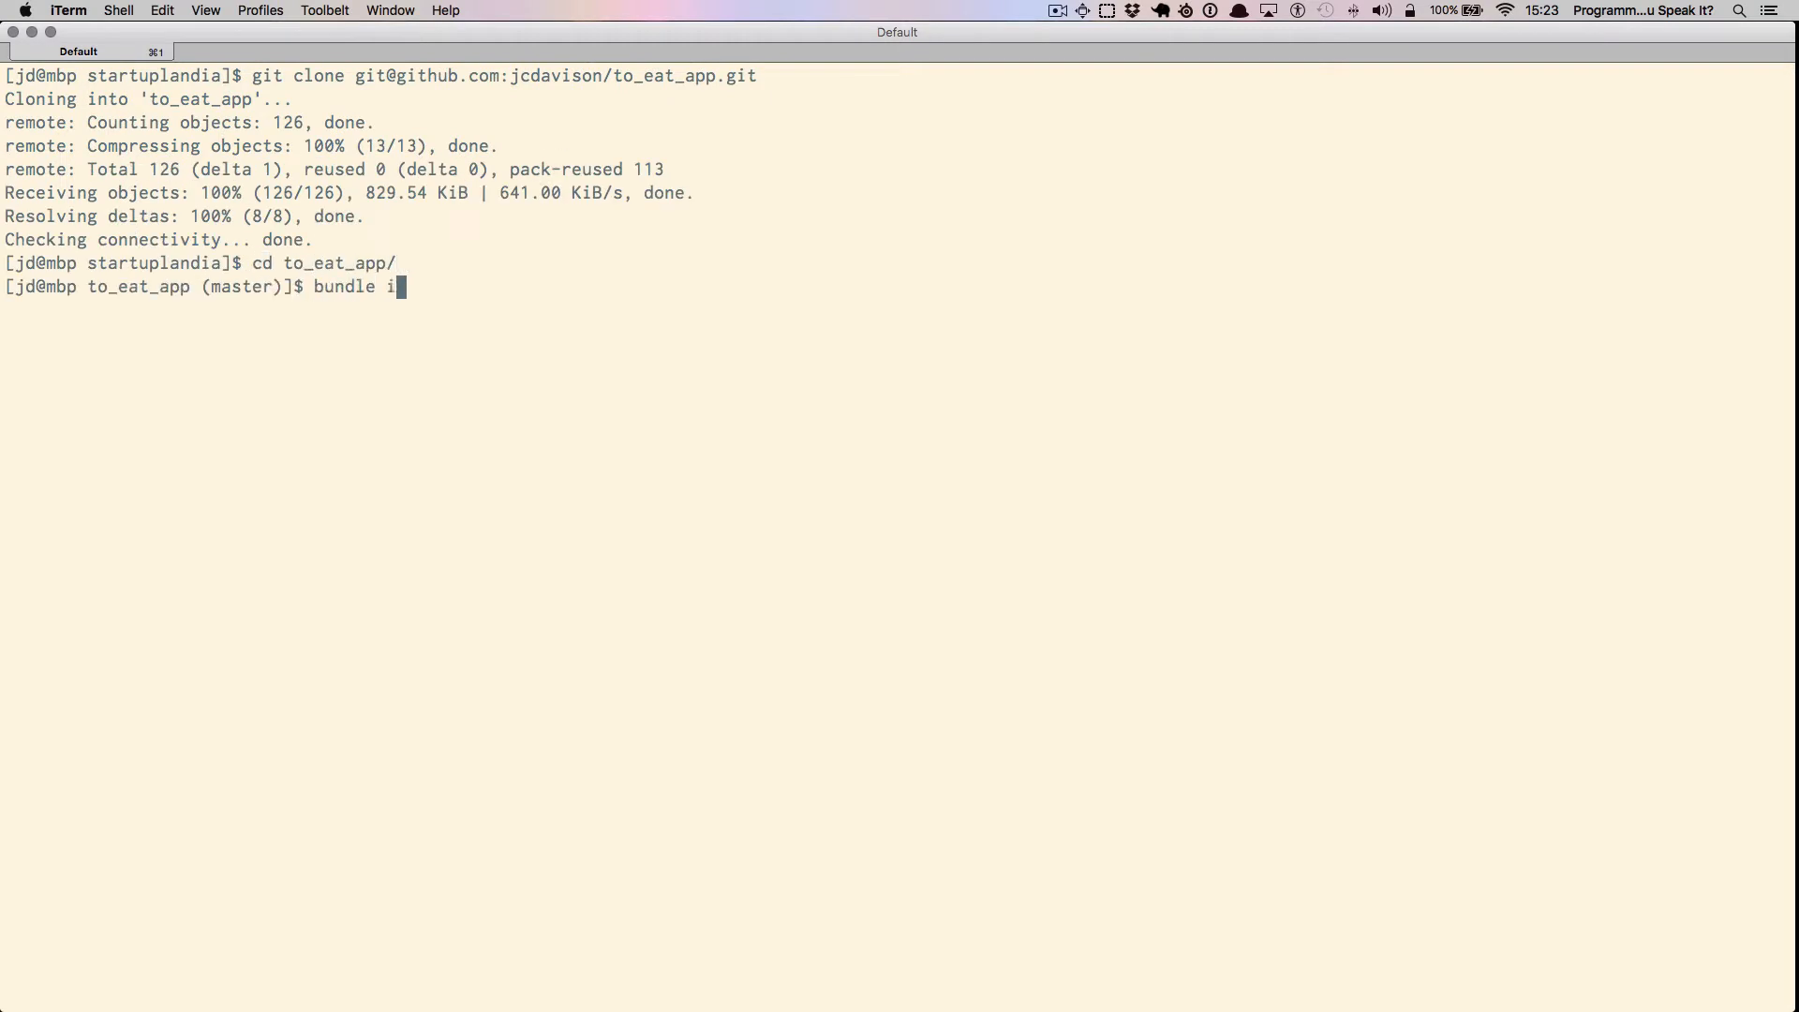
text(nstall)
key(Return)
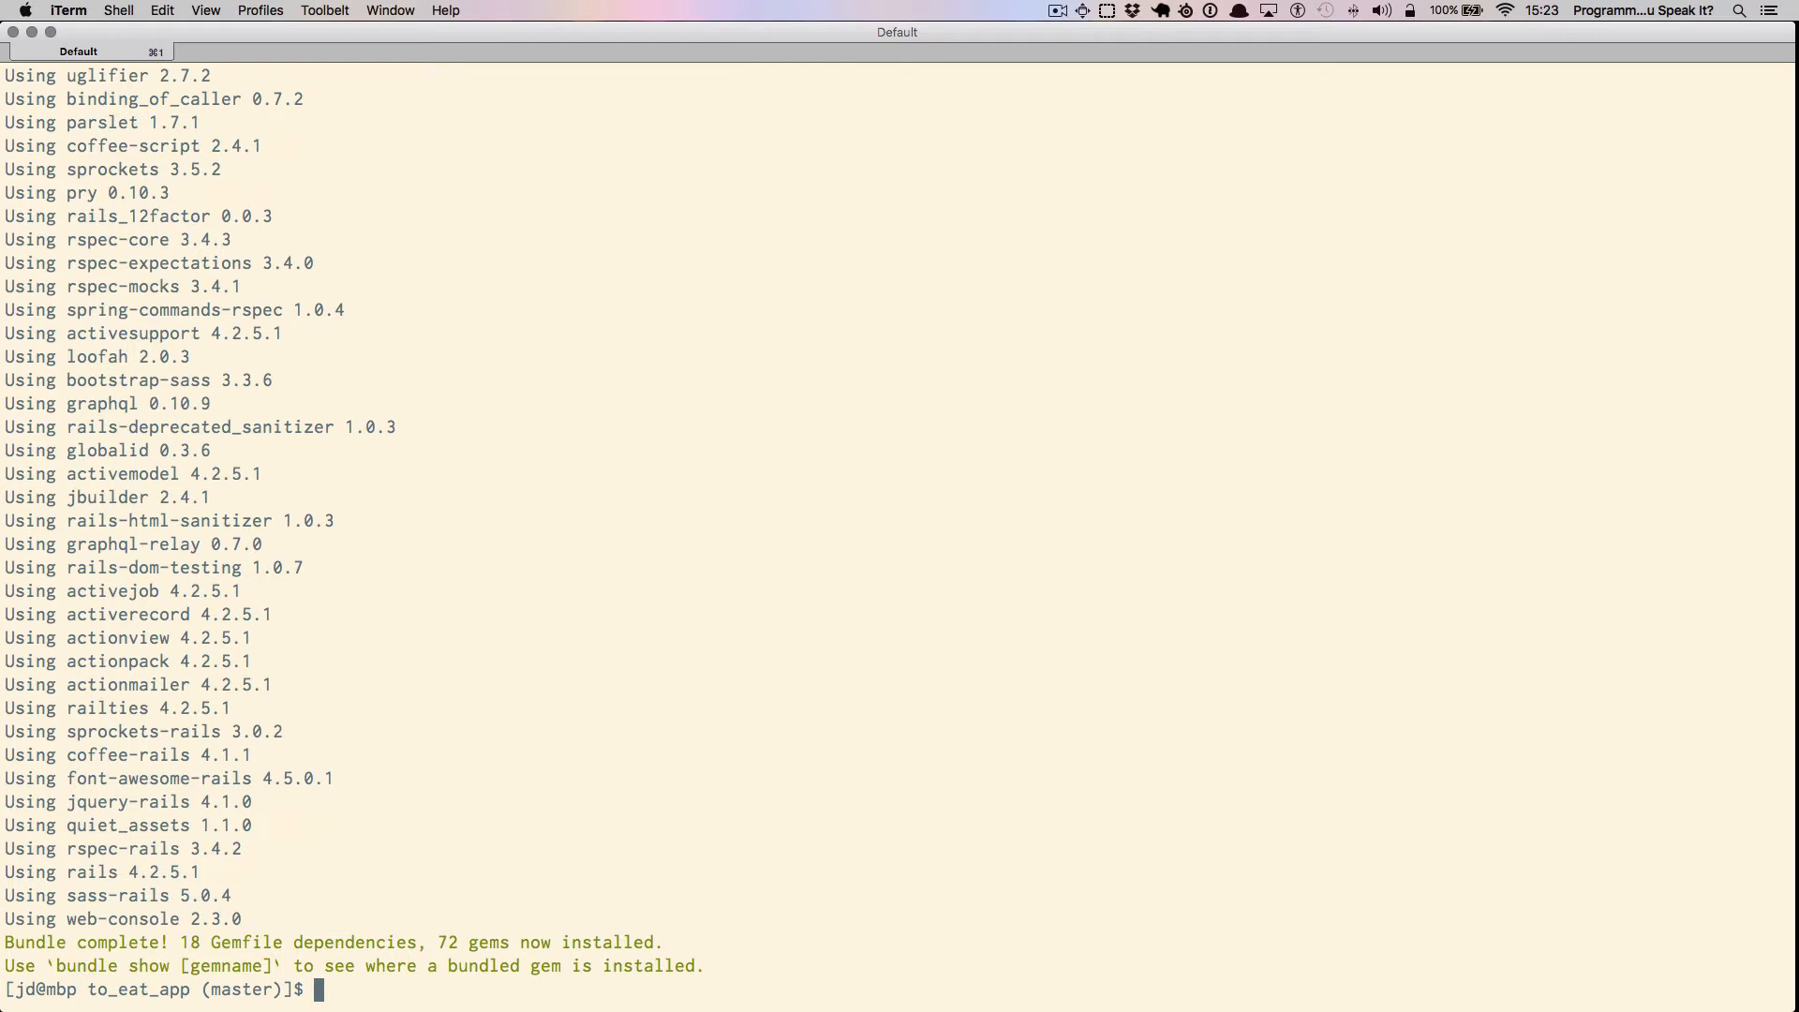
text(npm install)
key(Return)
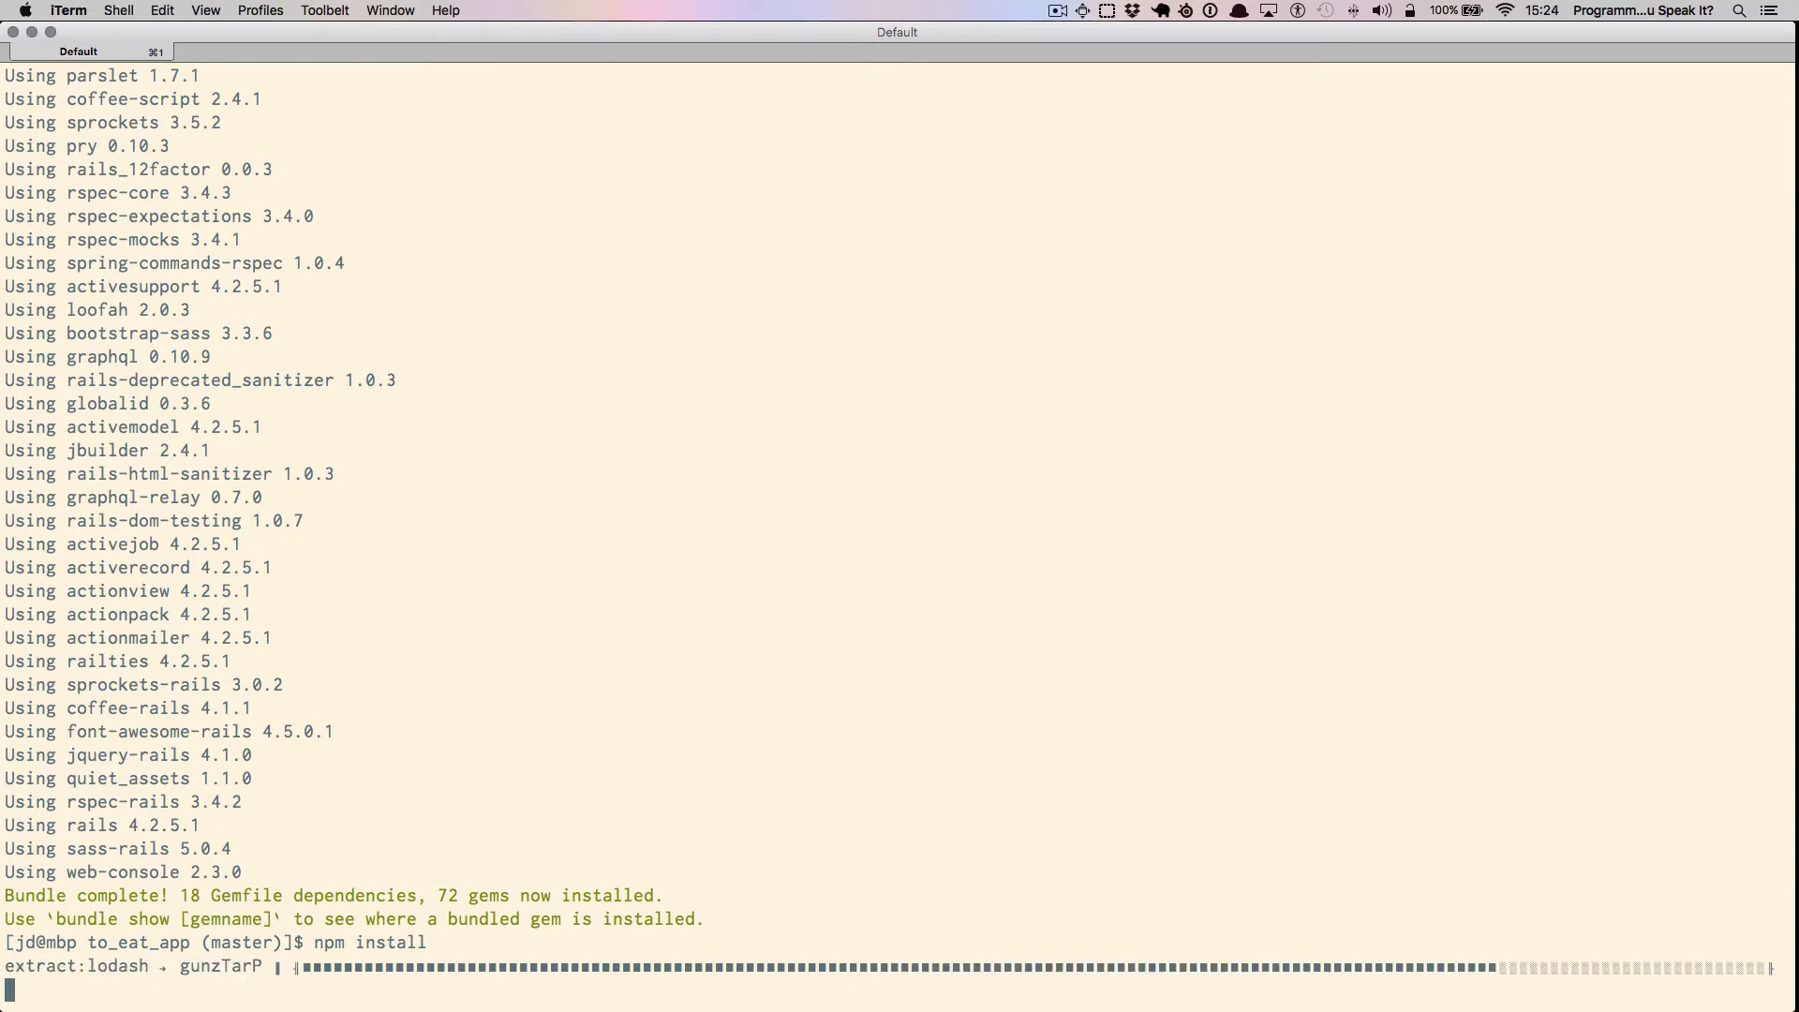
text(bin/rak)
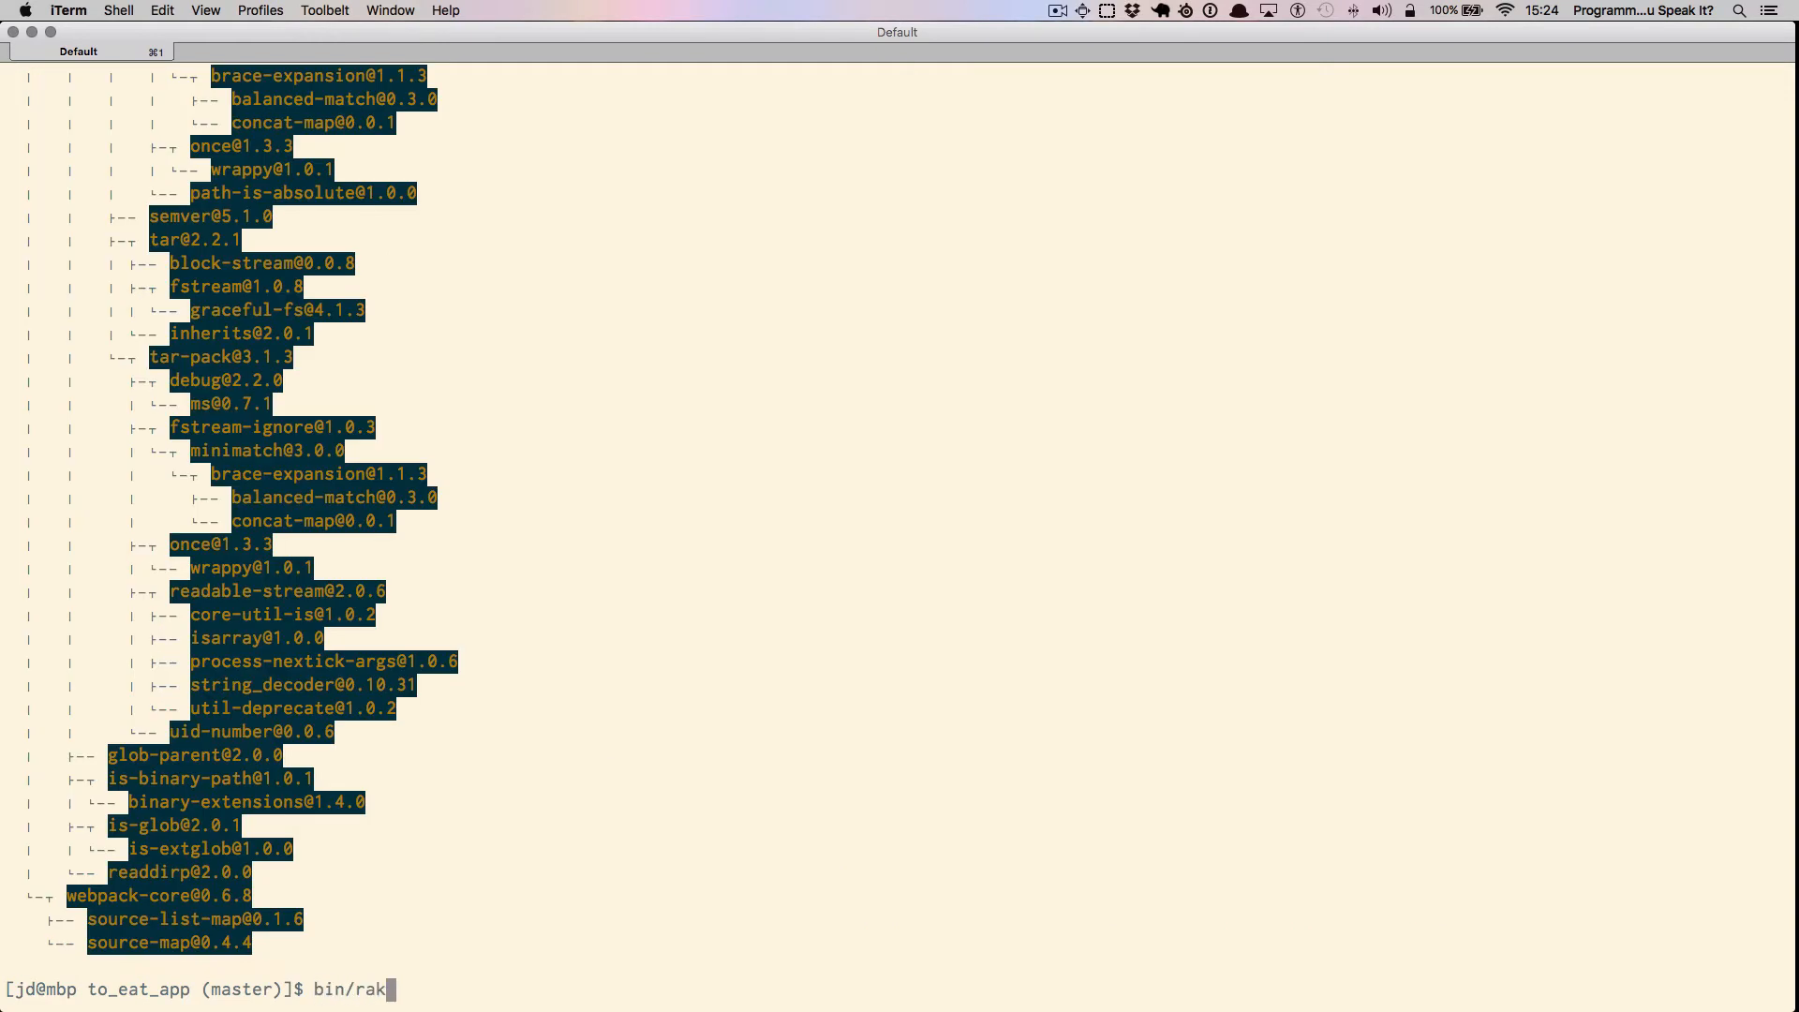
text(e db:create)
Step: Create and migrate the development database, then start the Rails server
key(Return)
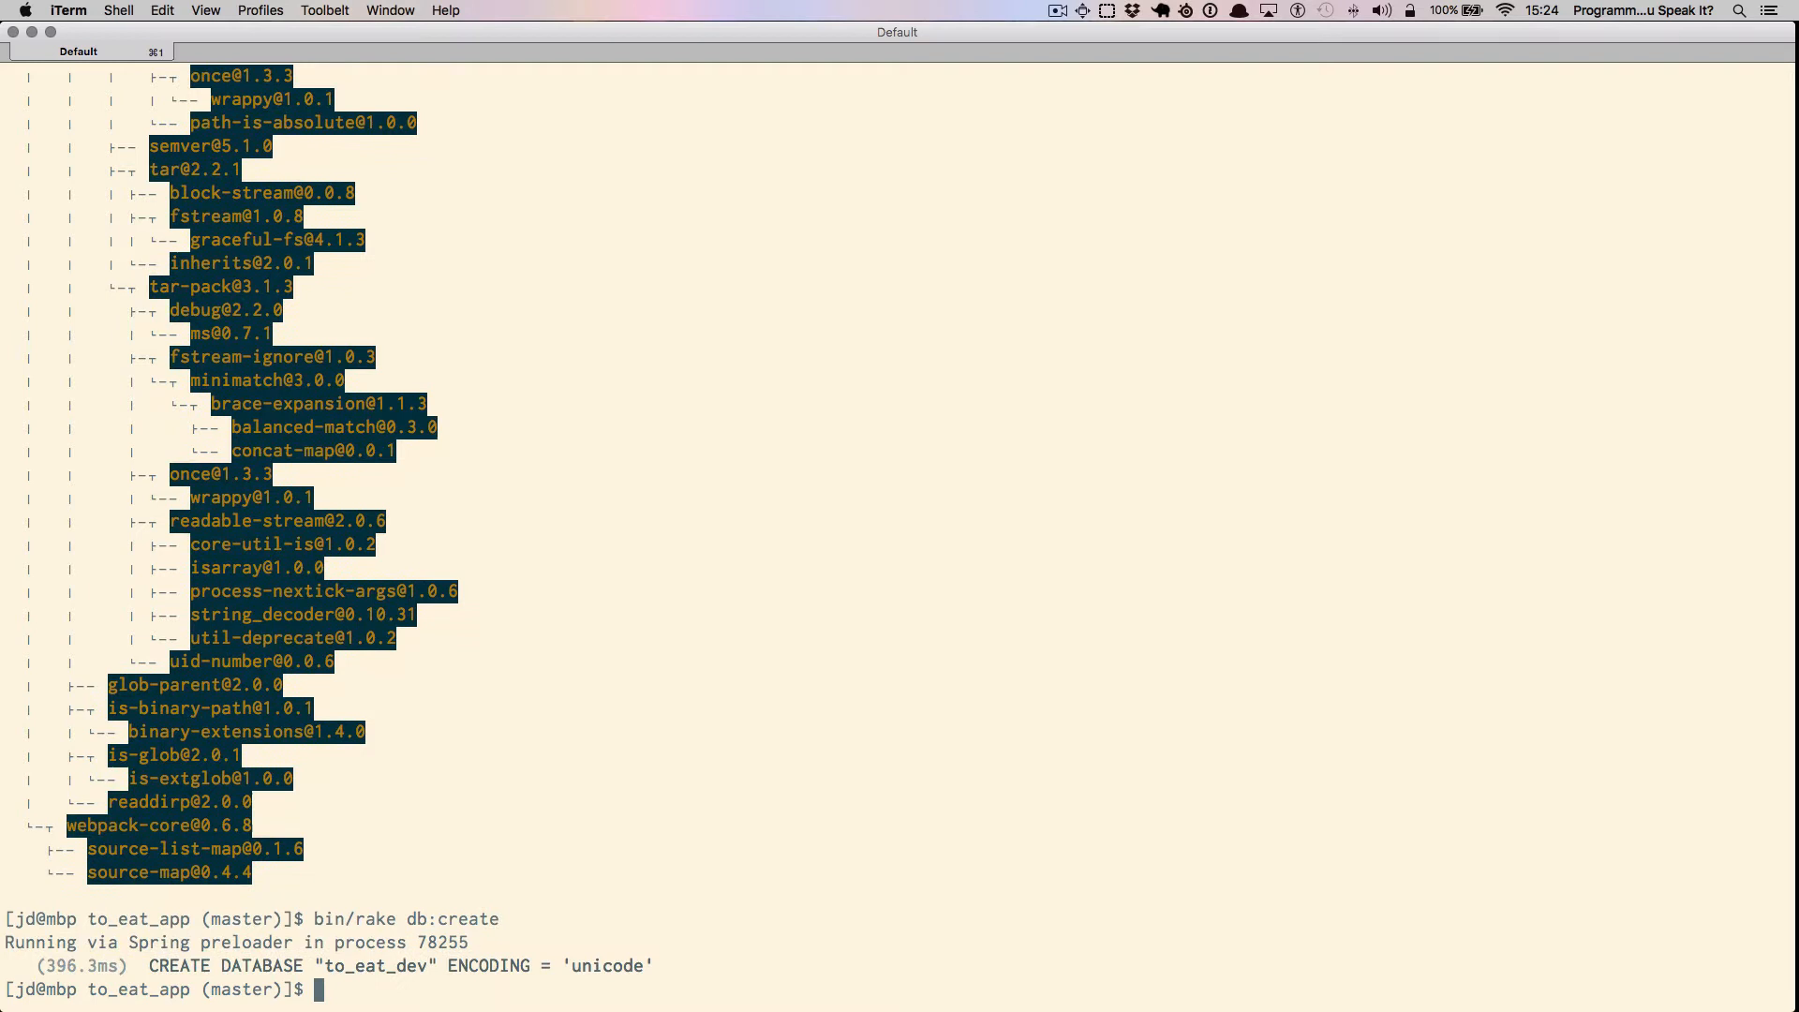
text(bin/rake )
text(db:migrate)
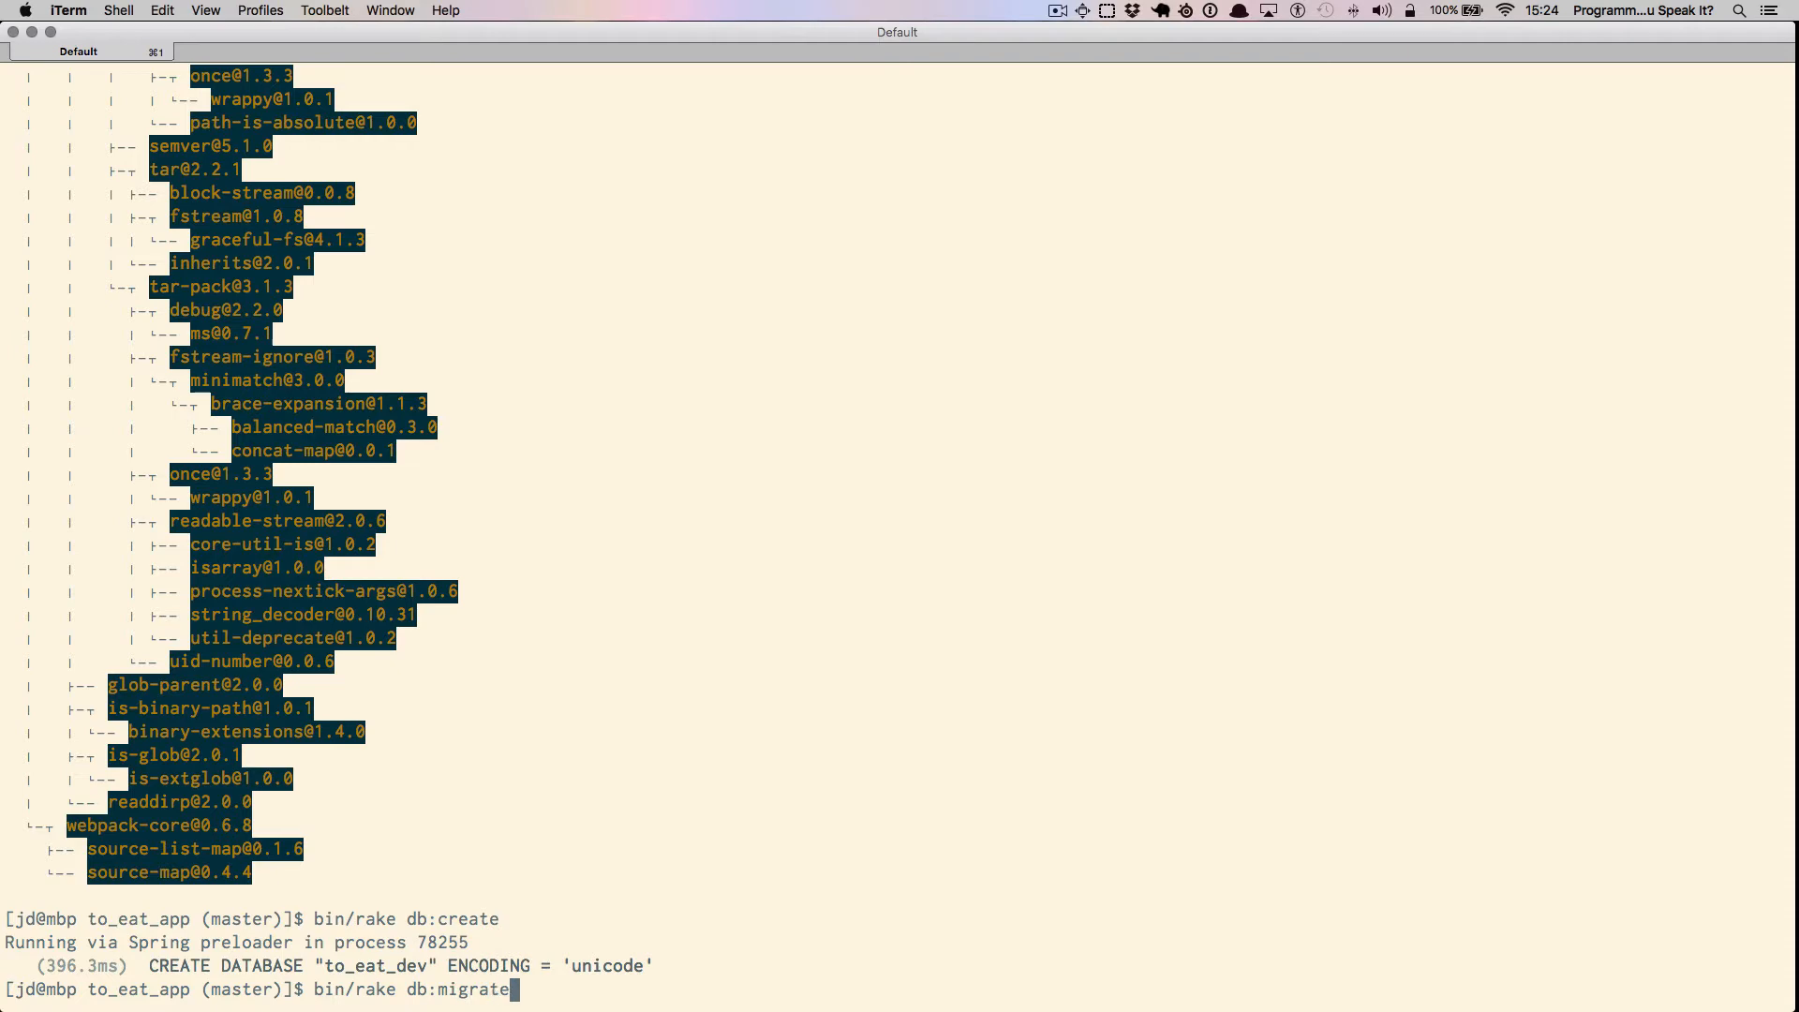
key(Return)
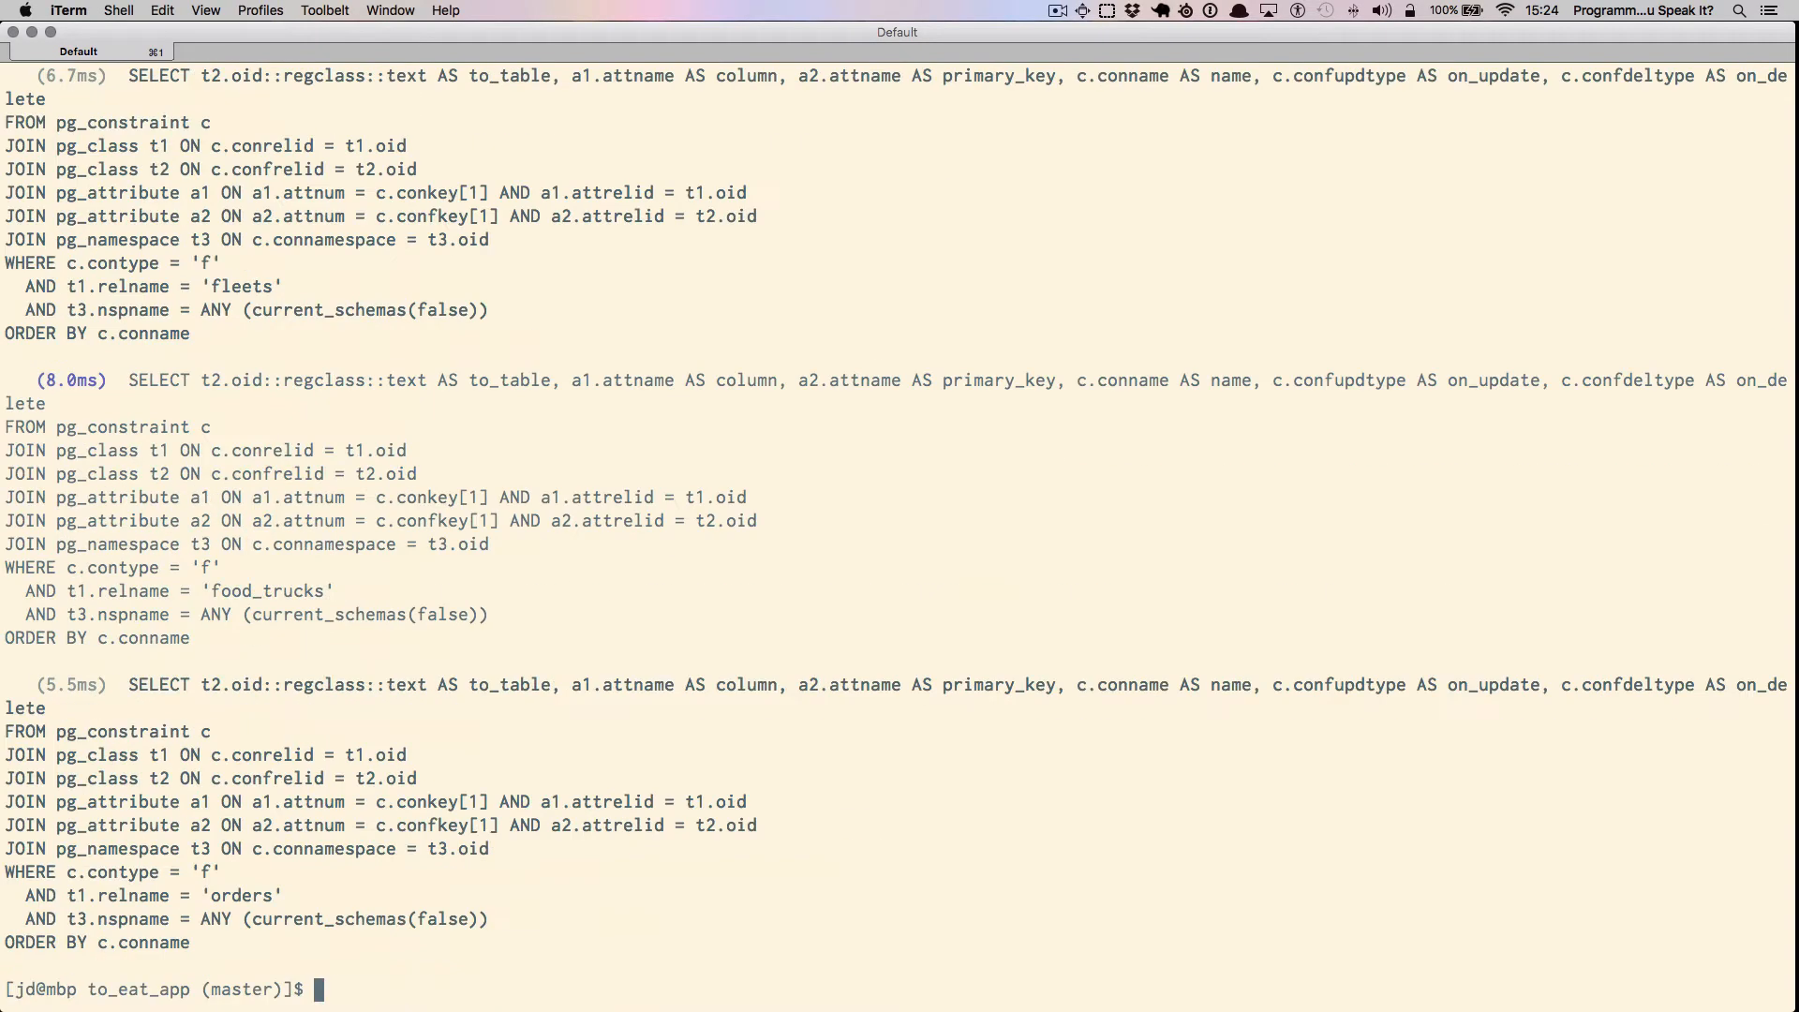
text(bin/)
text(rails s)
key(Return)
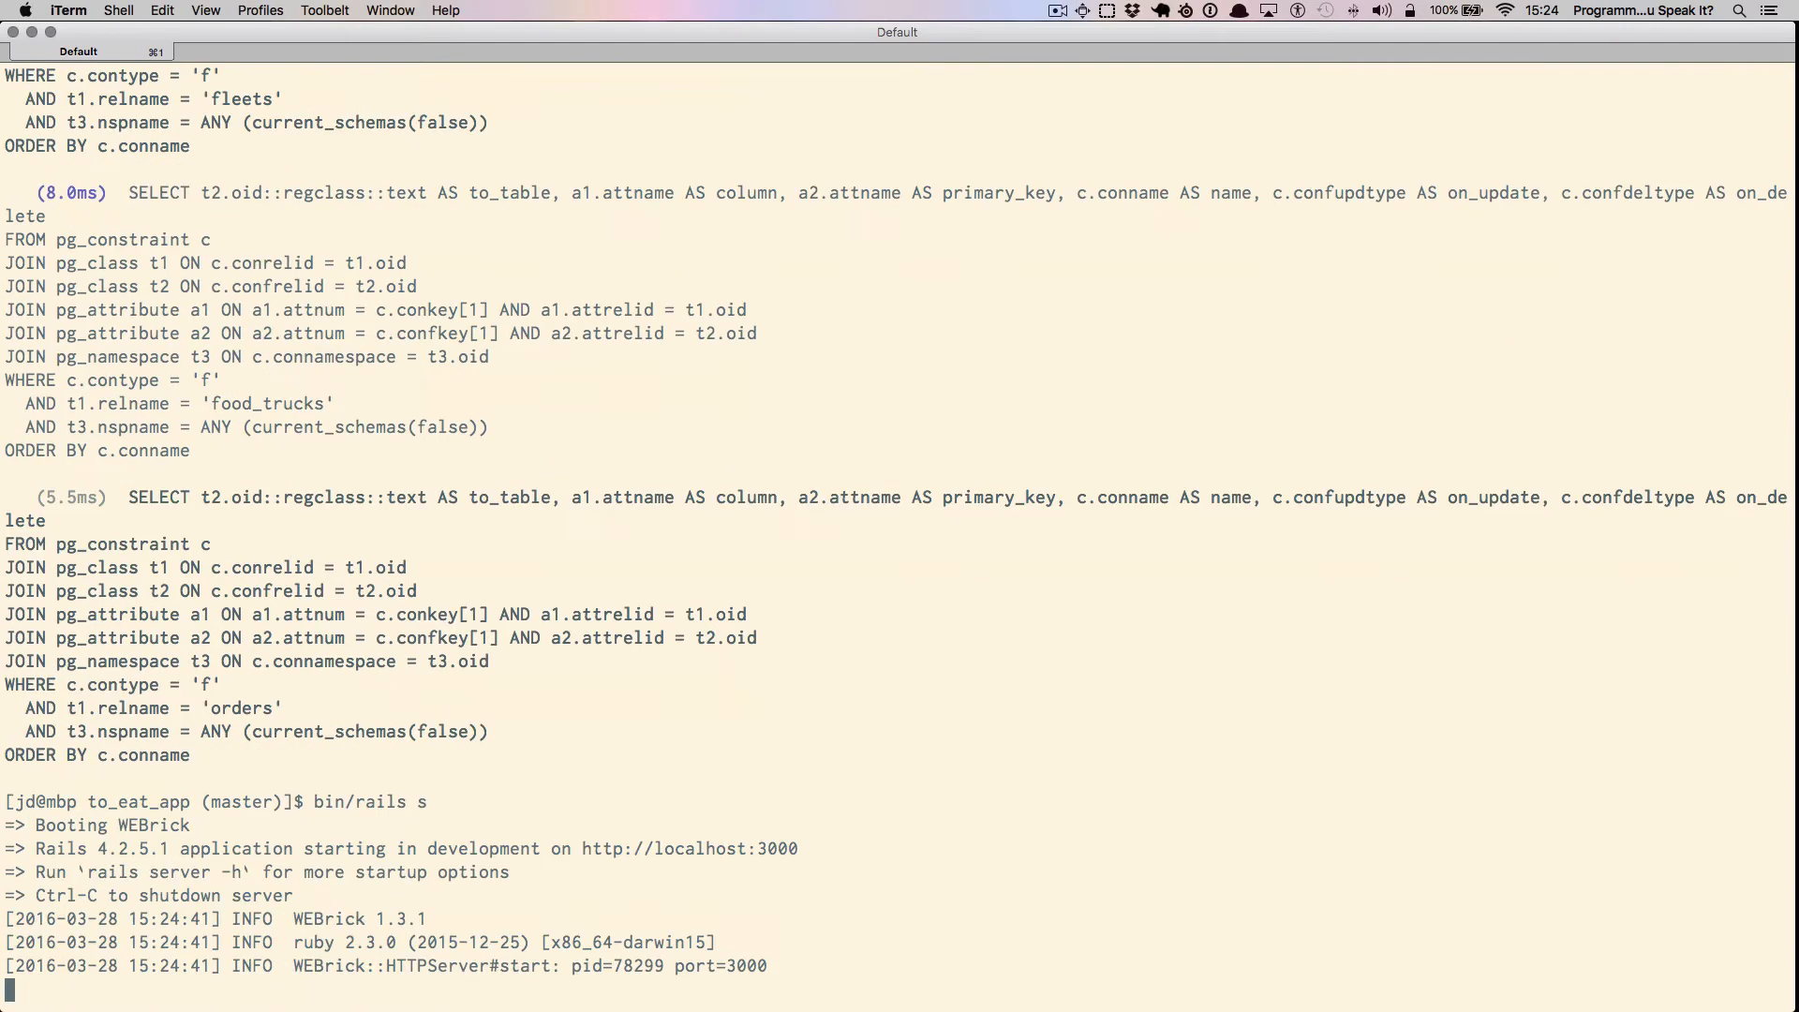
Step: Run webpack -w in a second terminal pane beside the Rails server
key(super+d)
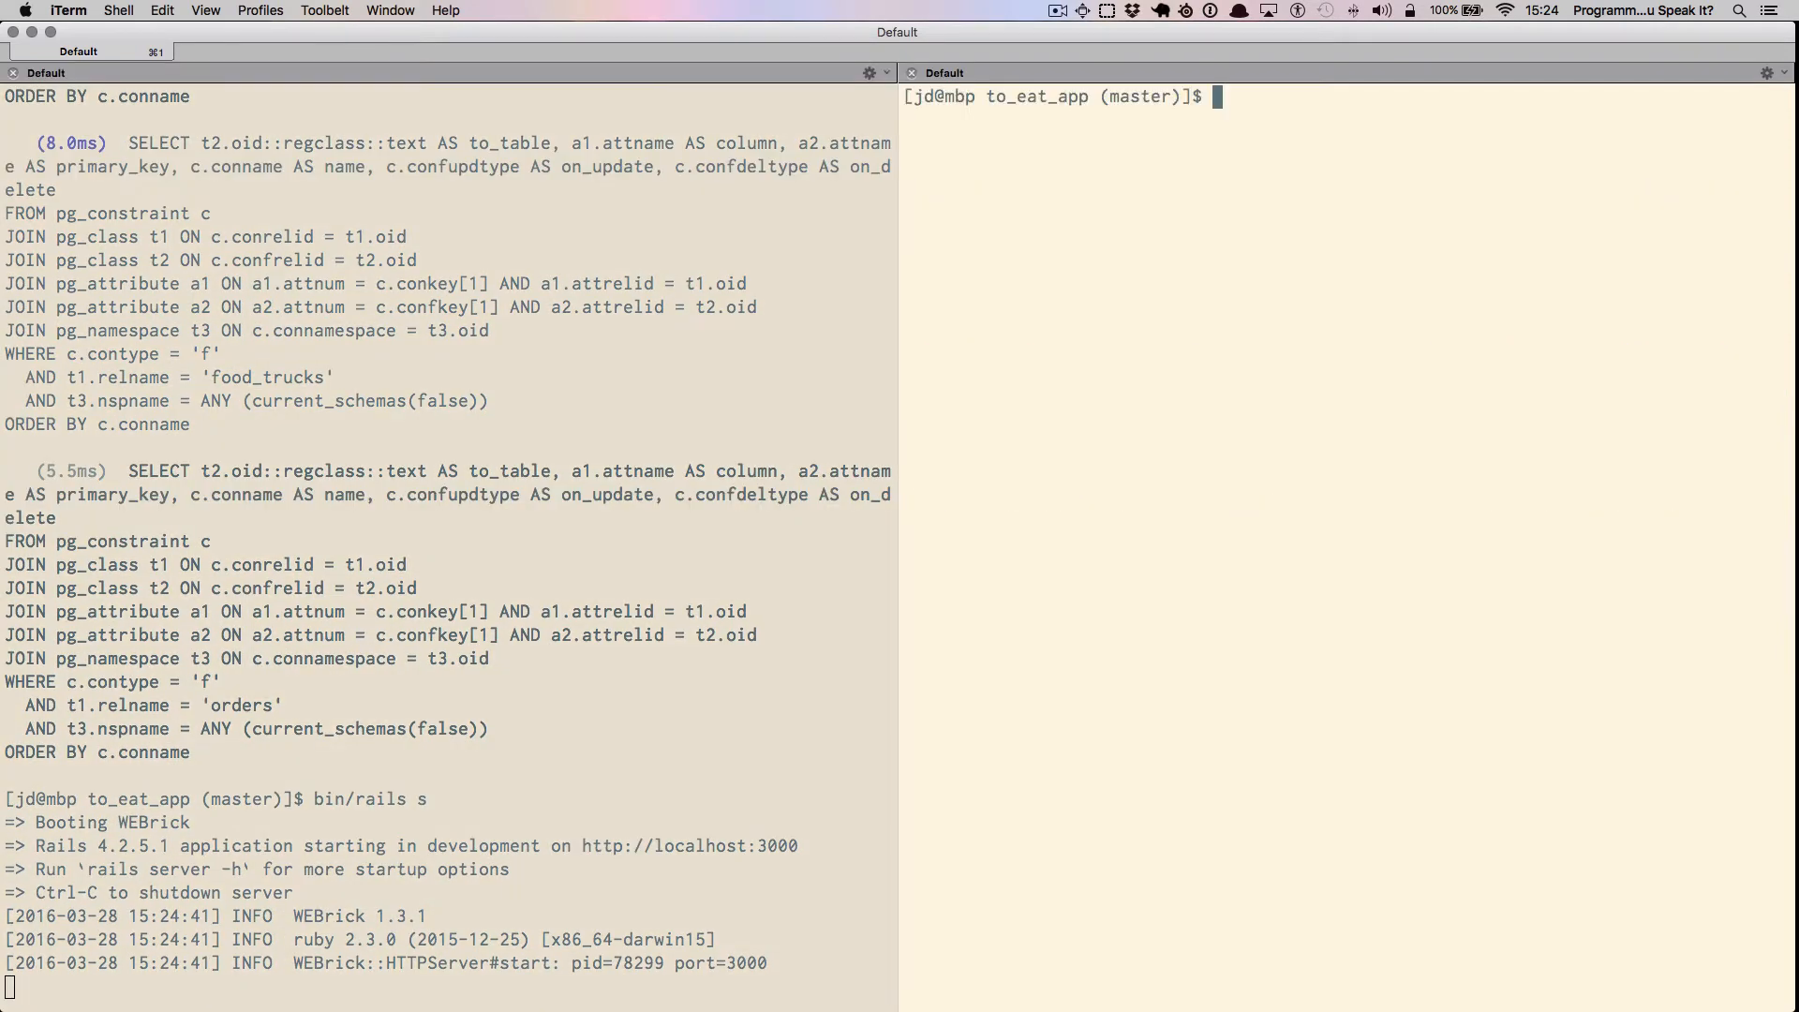
text(webpack )
text(-w)
key(Return)
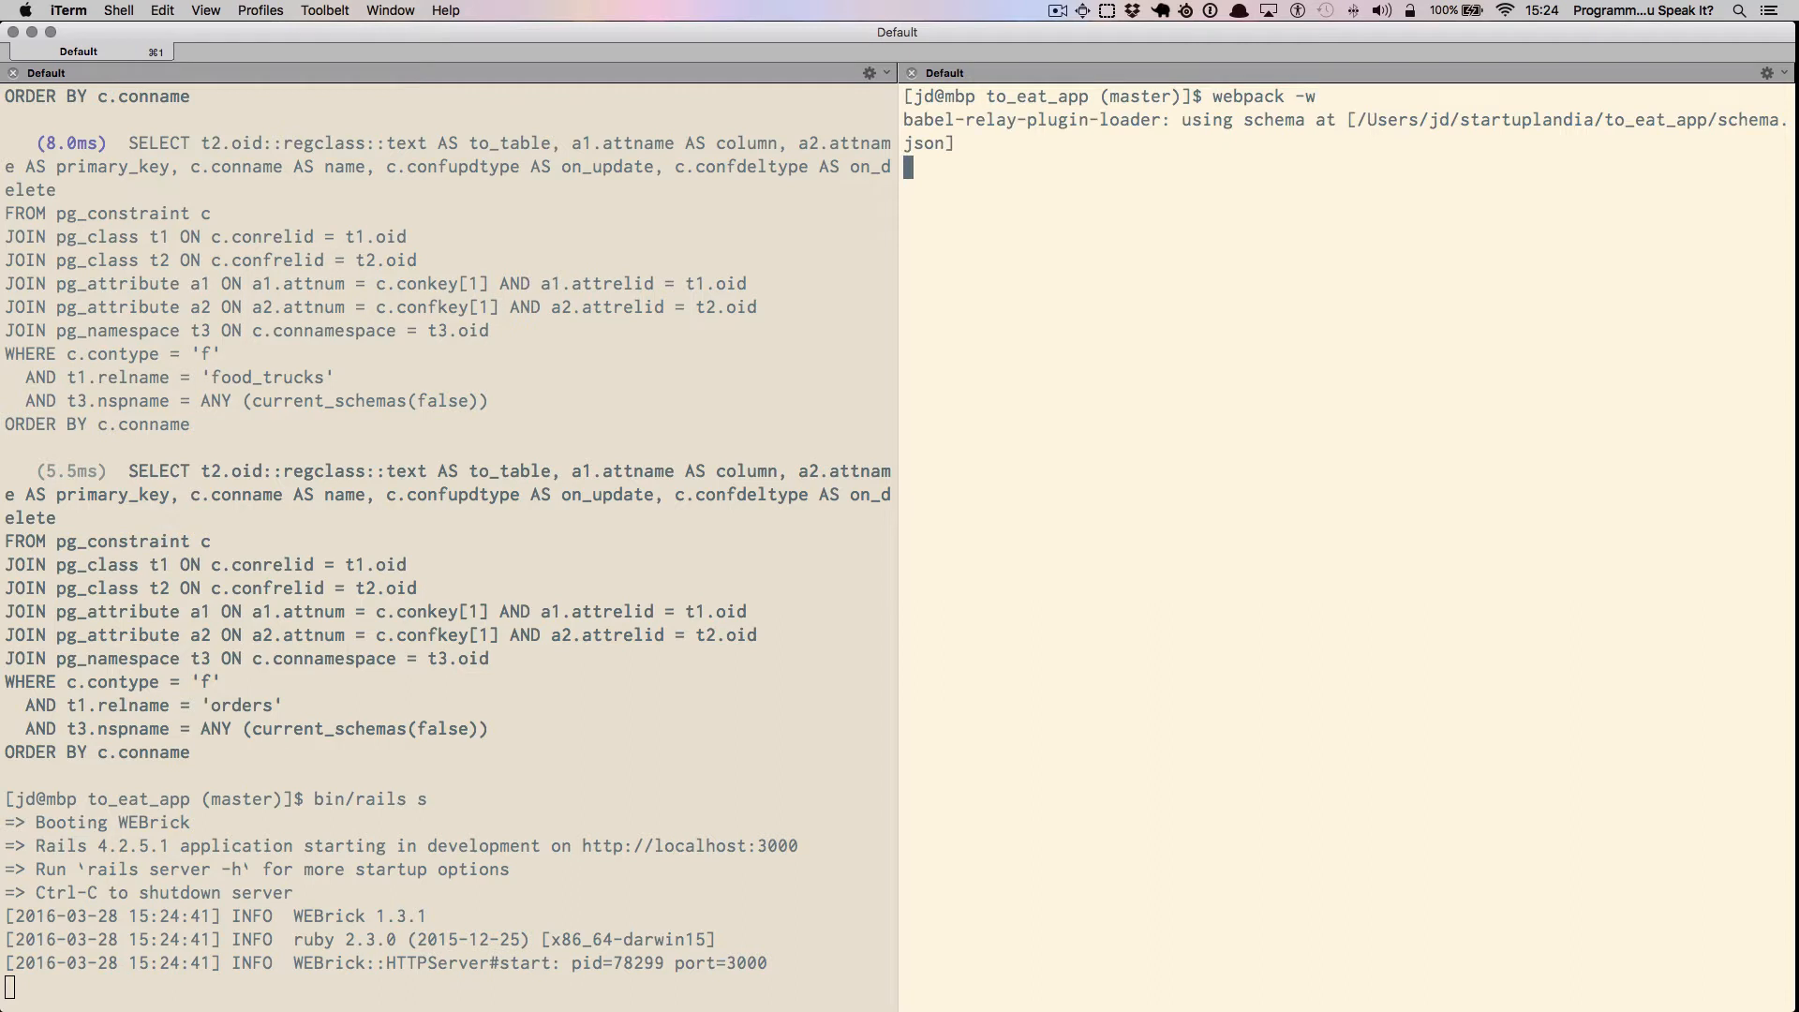
key(super+Tab)
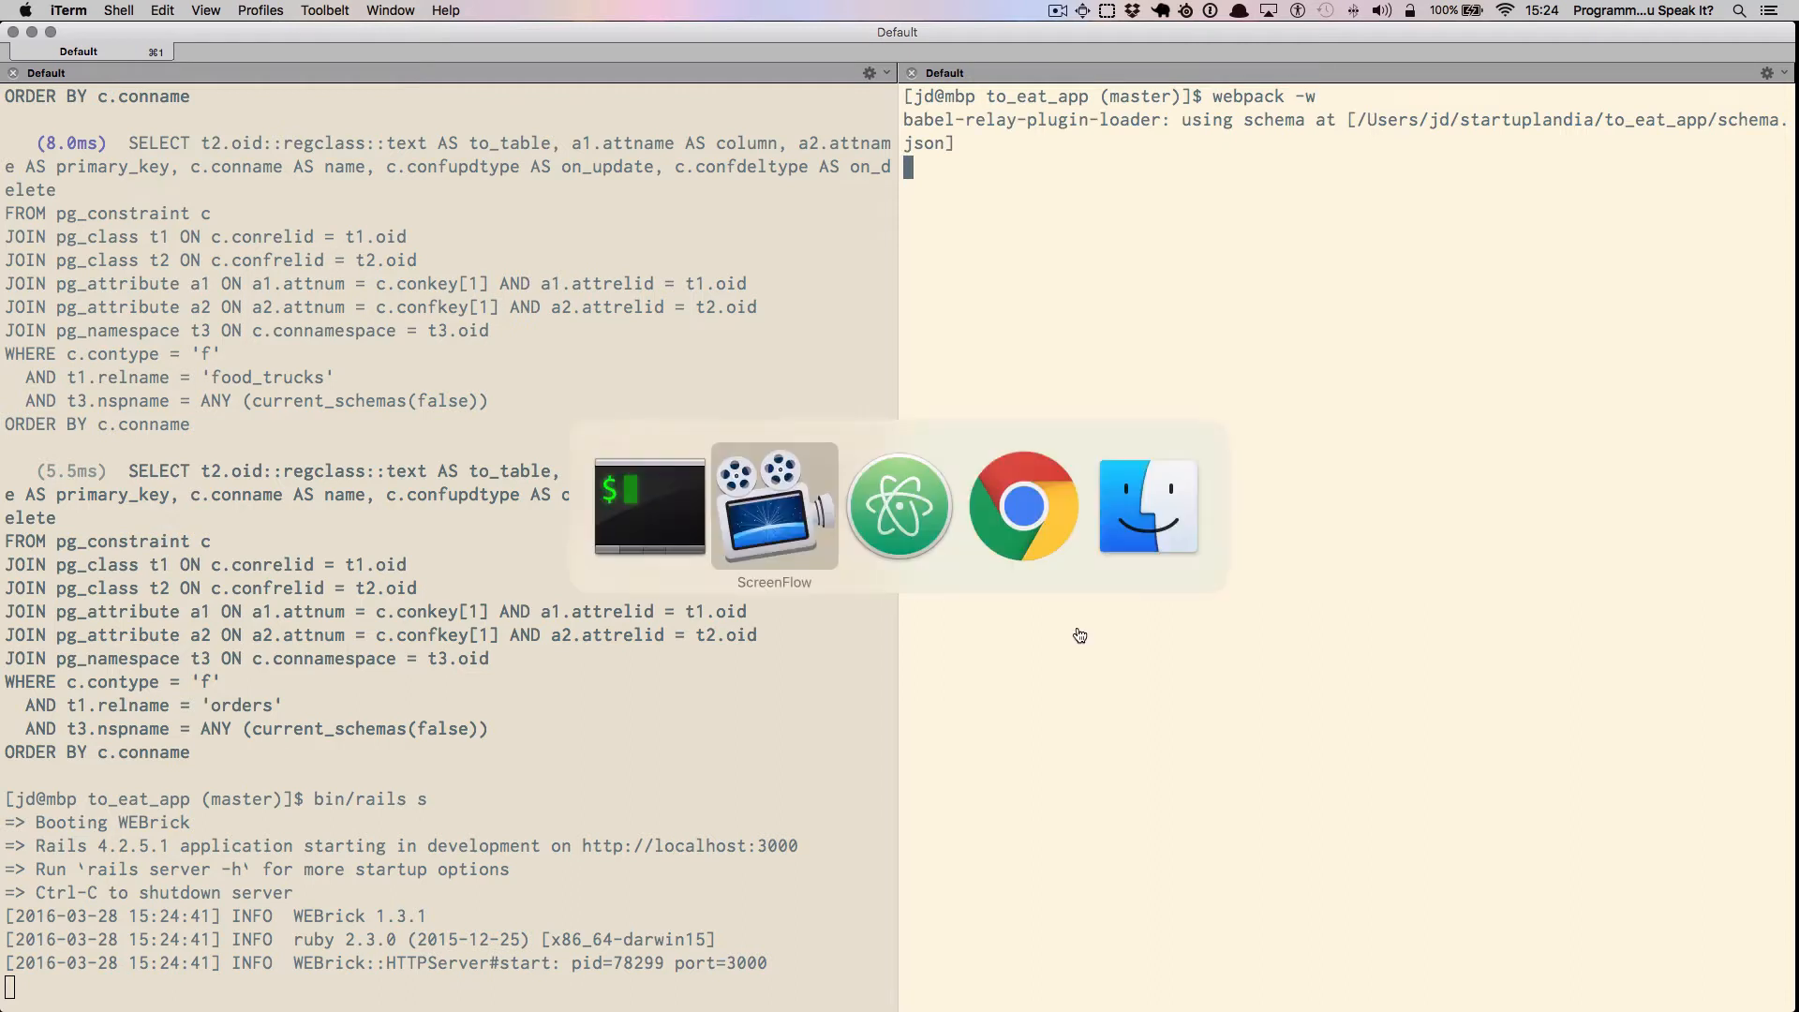
Step: Load the locally running app at localhost:3000 in a full-screen Chrome tab
key(super+Tab)
key(super+Tab)
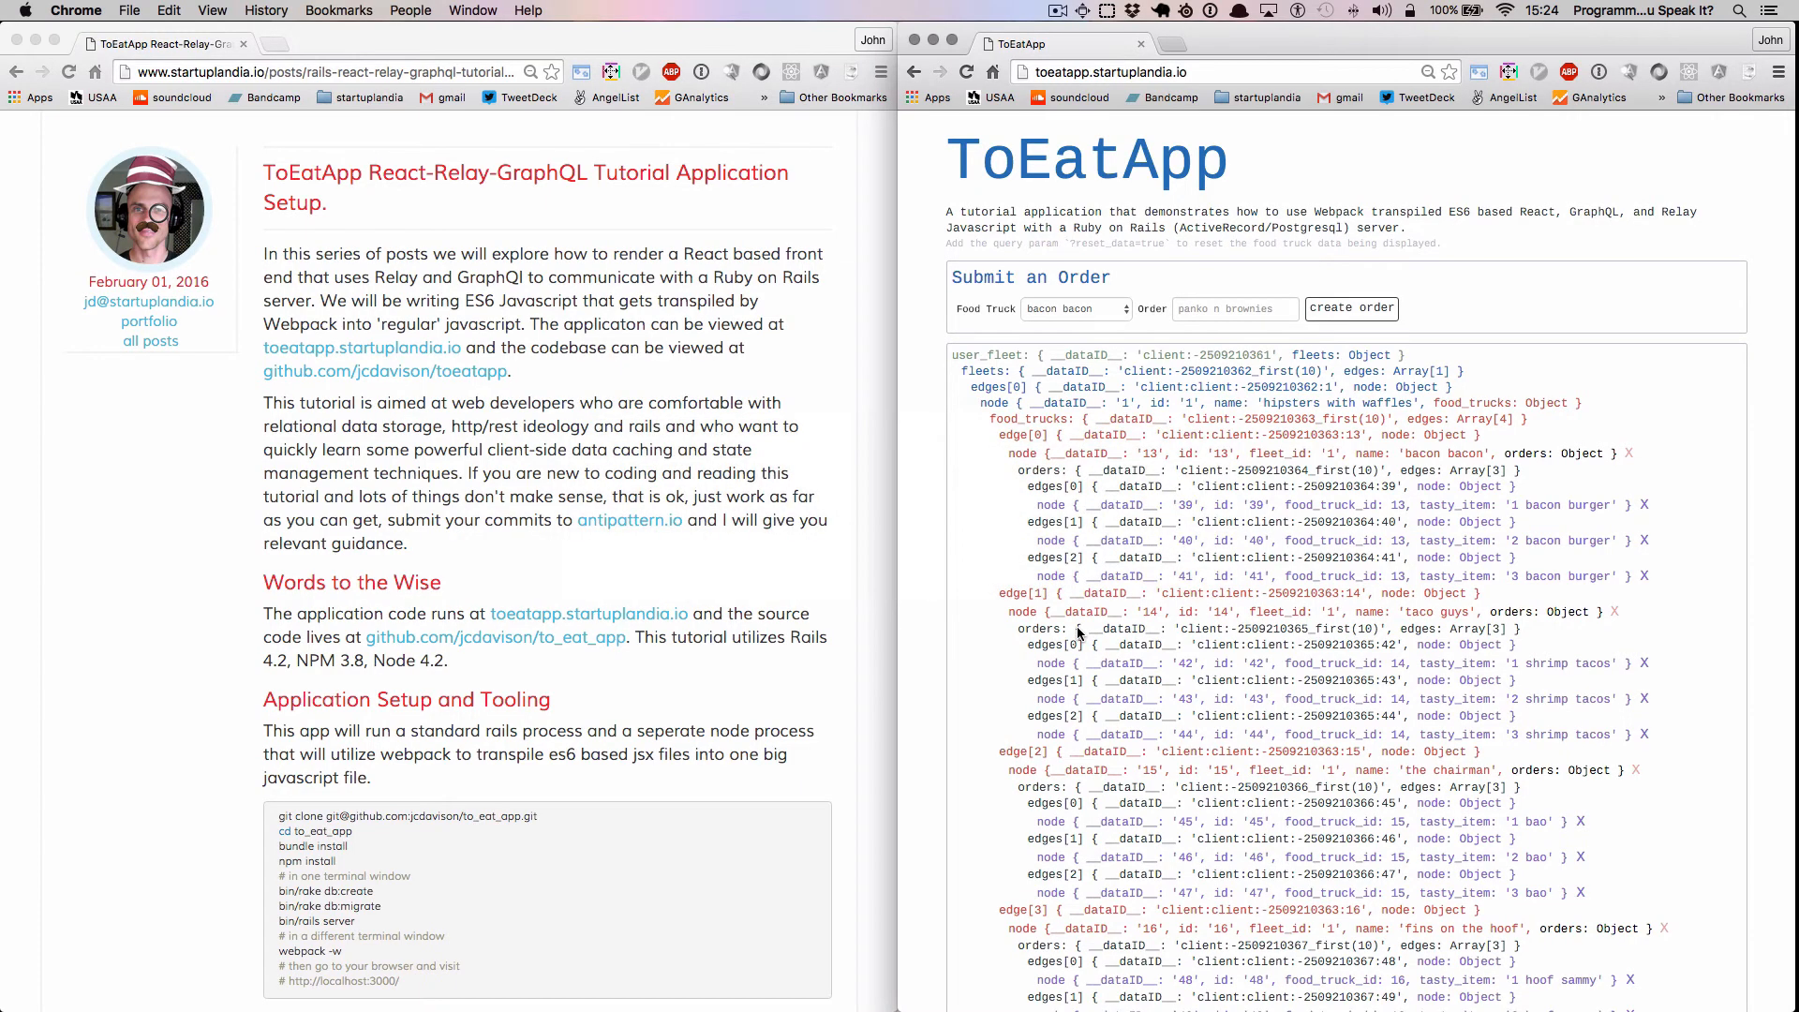
key(ctrl+super+f)
key(super+t)
text(lo)
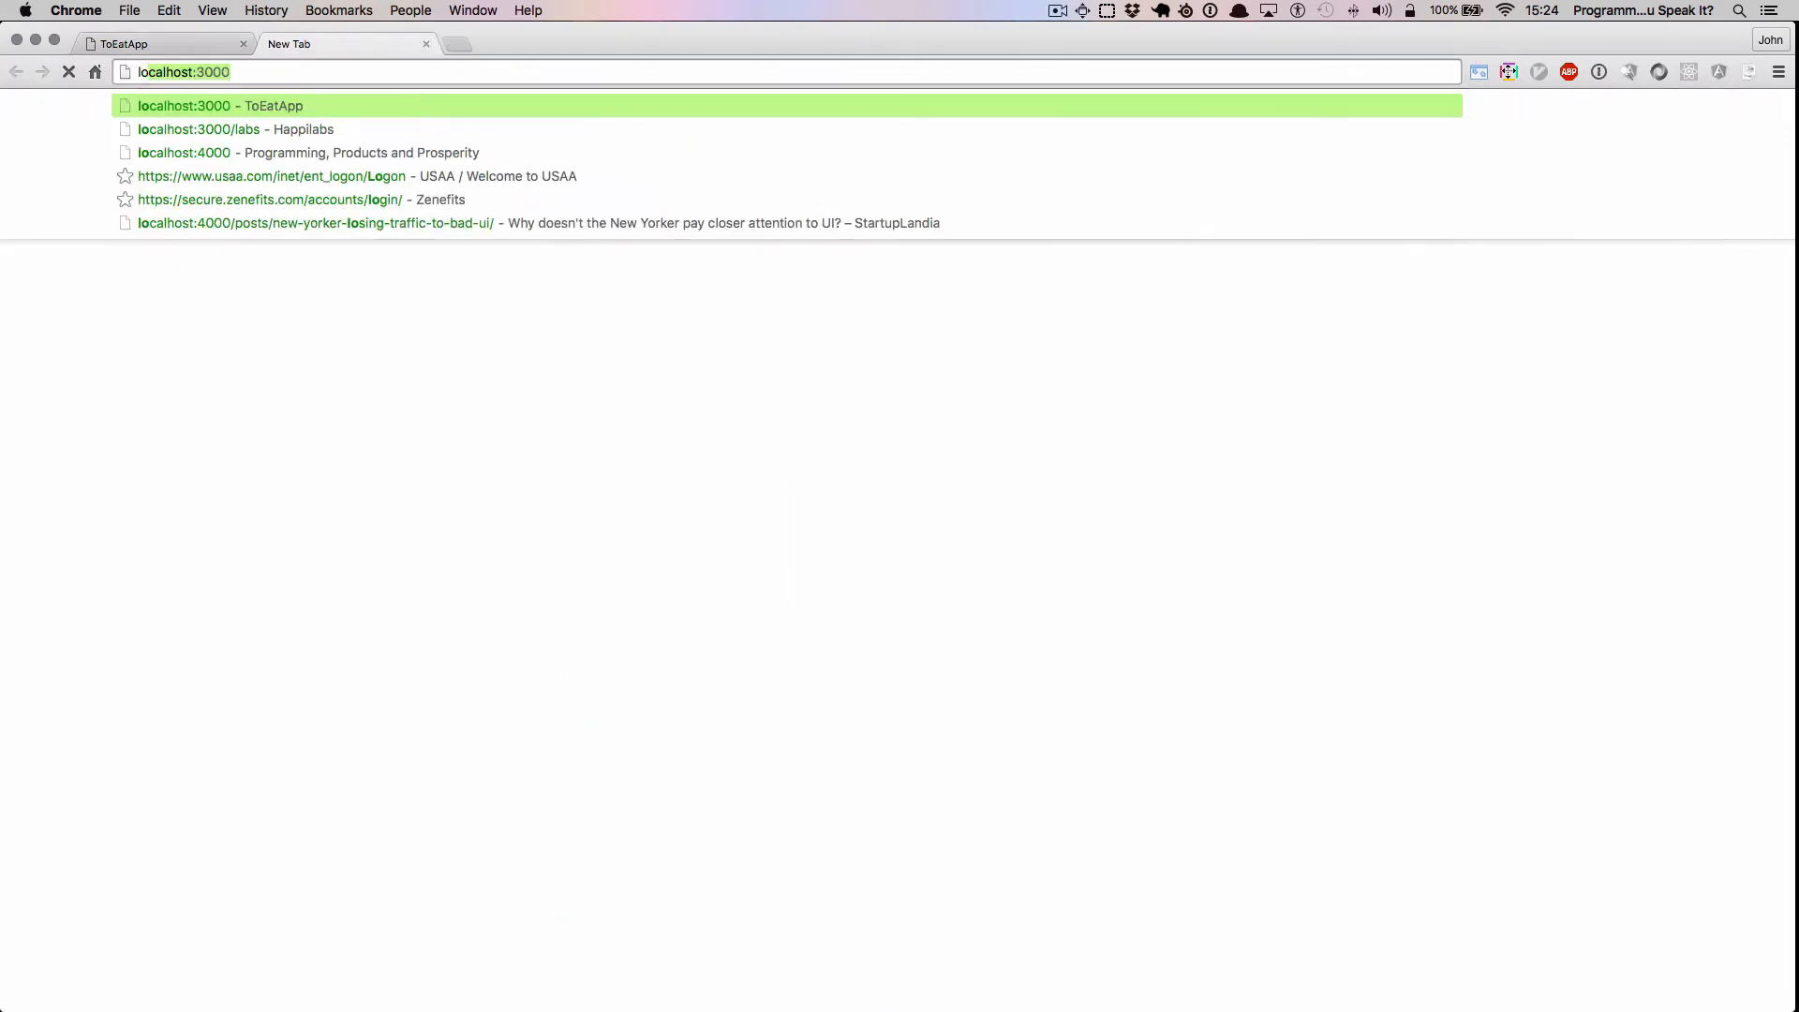
key(Return)
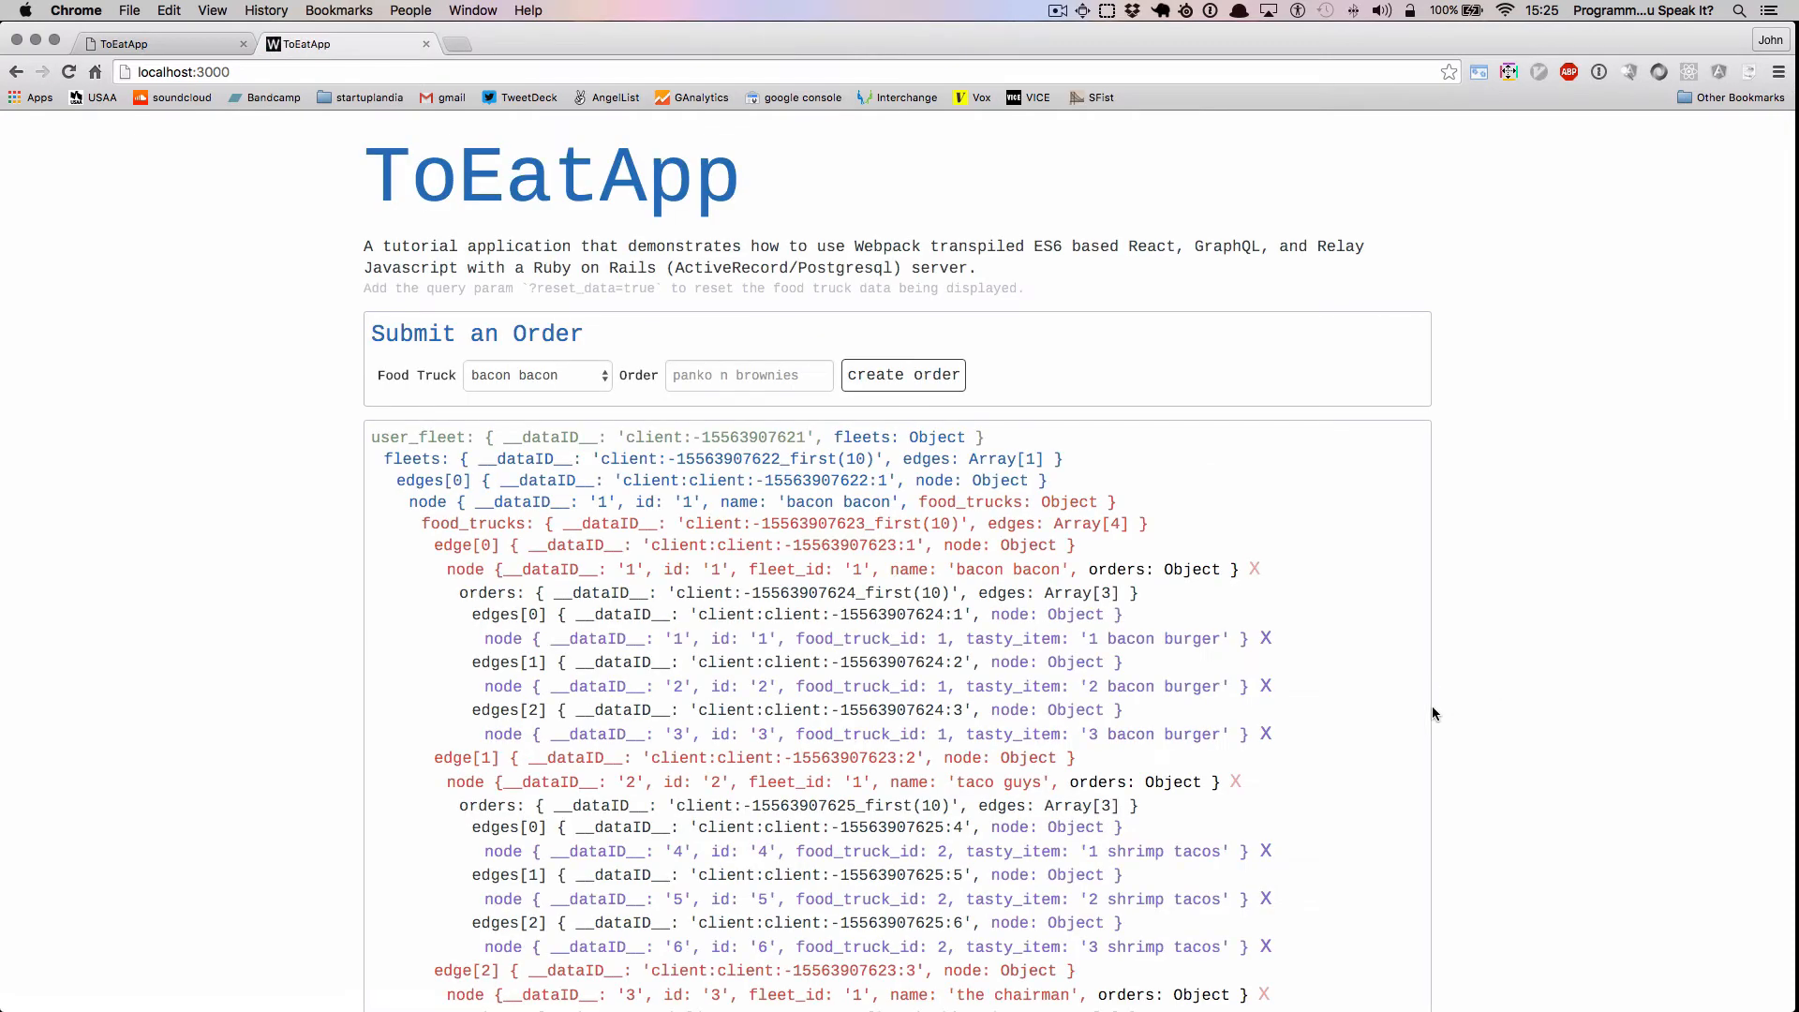
scroll(1433, 705, down, 10)
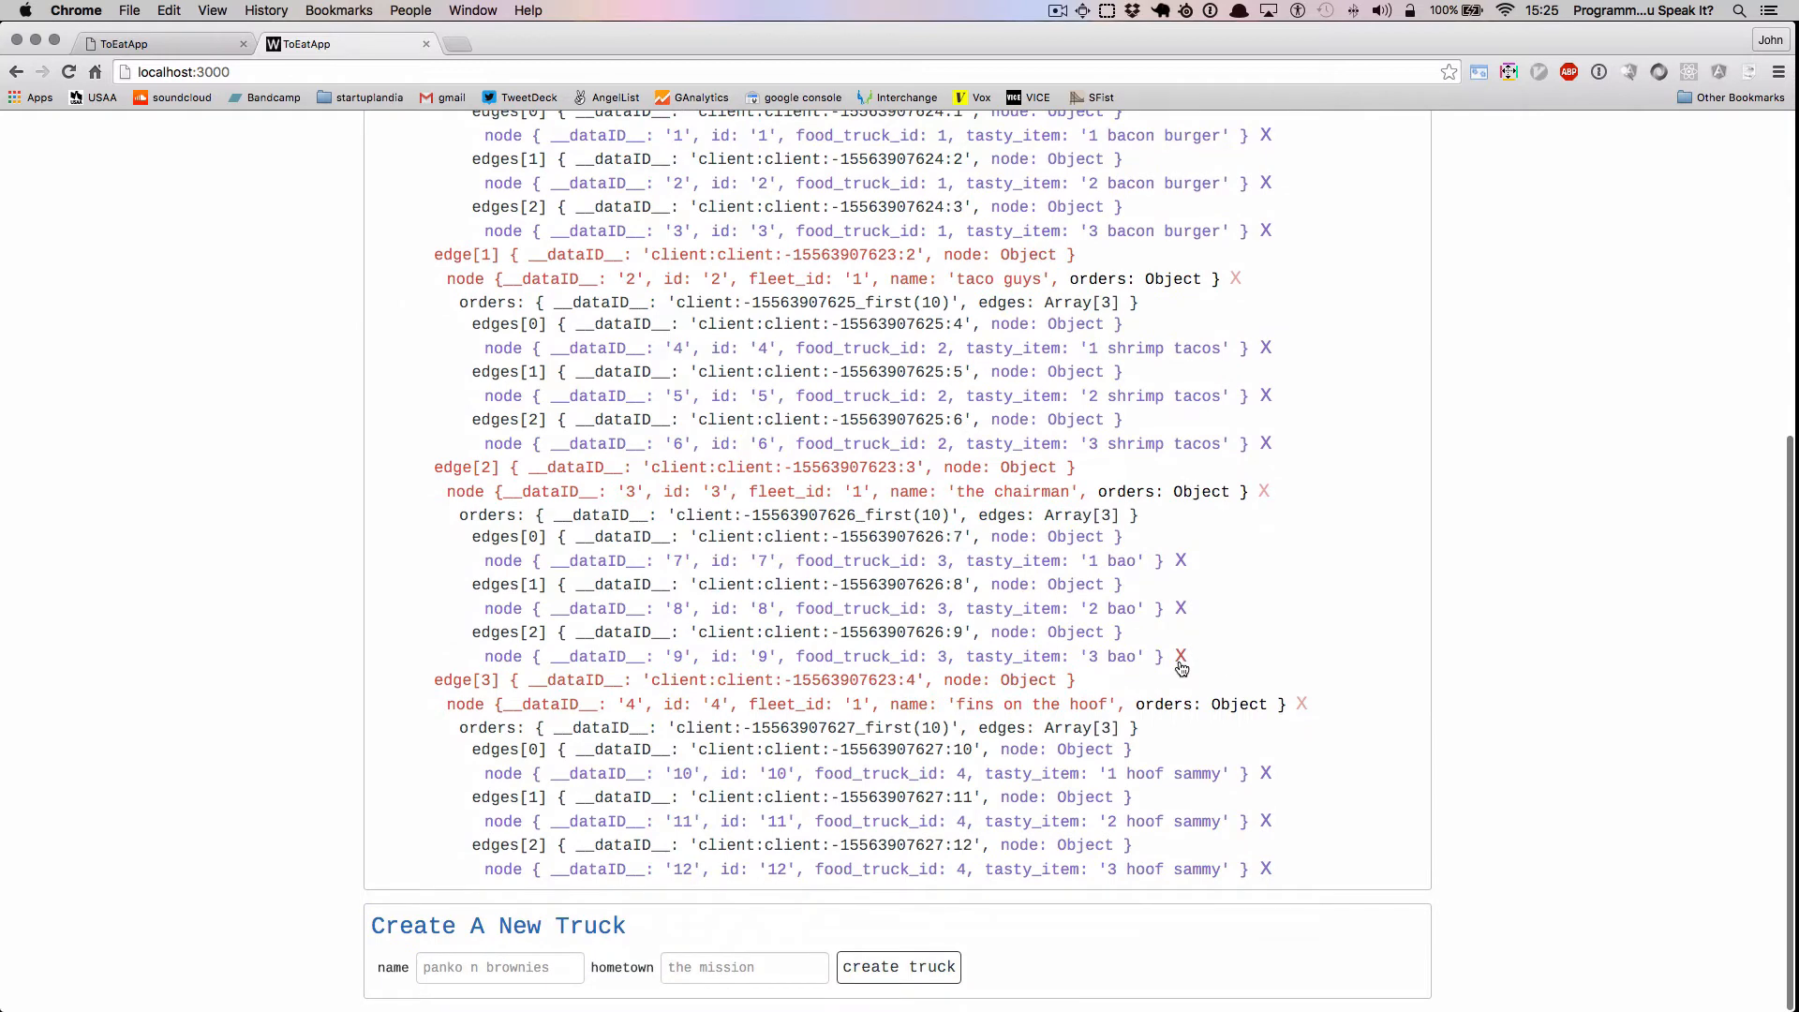
Step: Delete the bao, shrimp tacos, bacon burger and hoof sammy orders and the bacon bacon truck
click(1181, 656)
click(1181, 608)
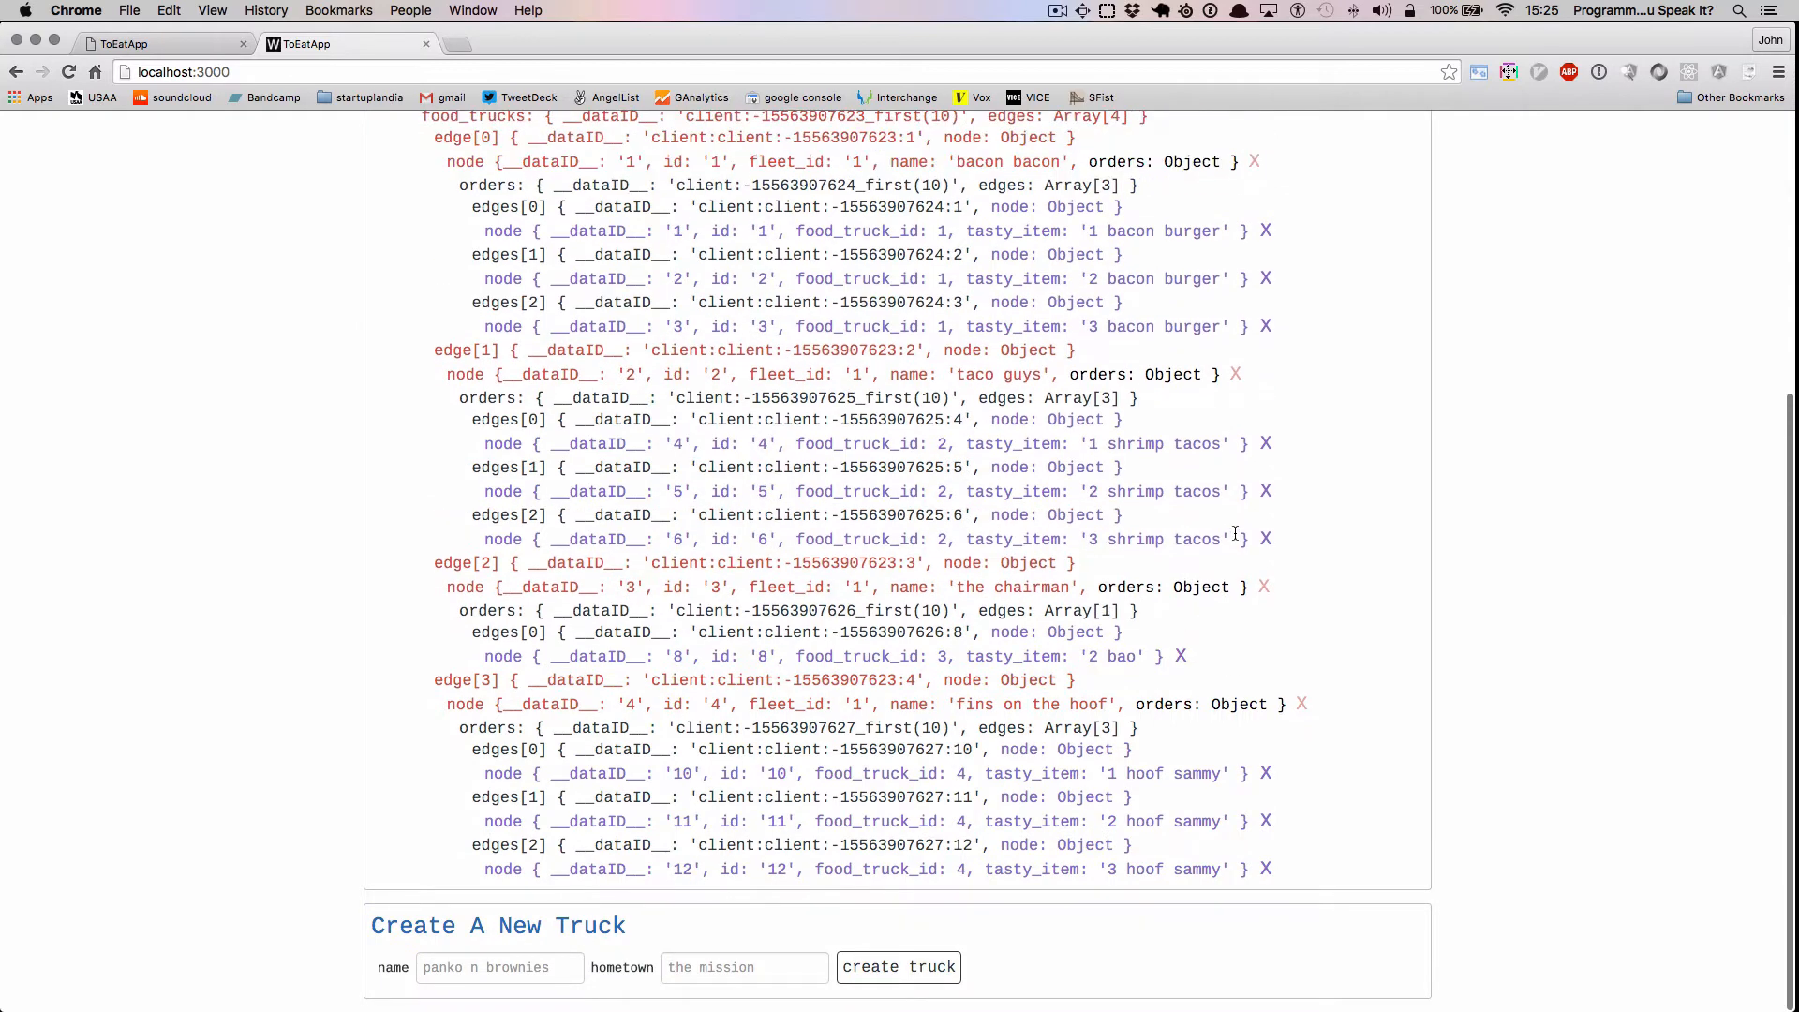
click(1265, 537)
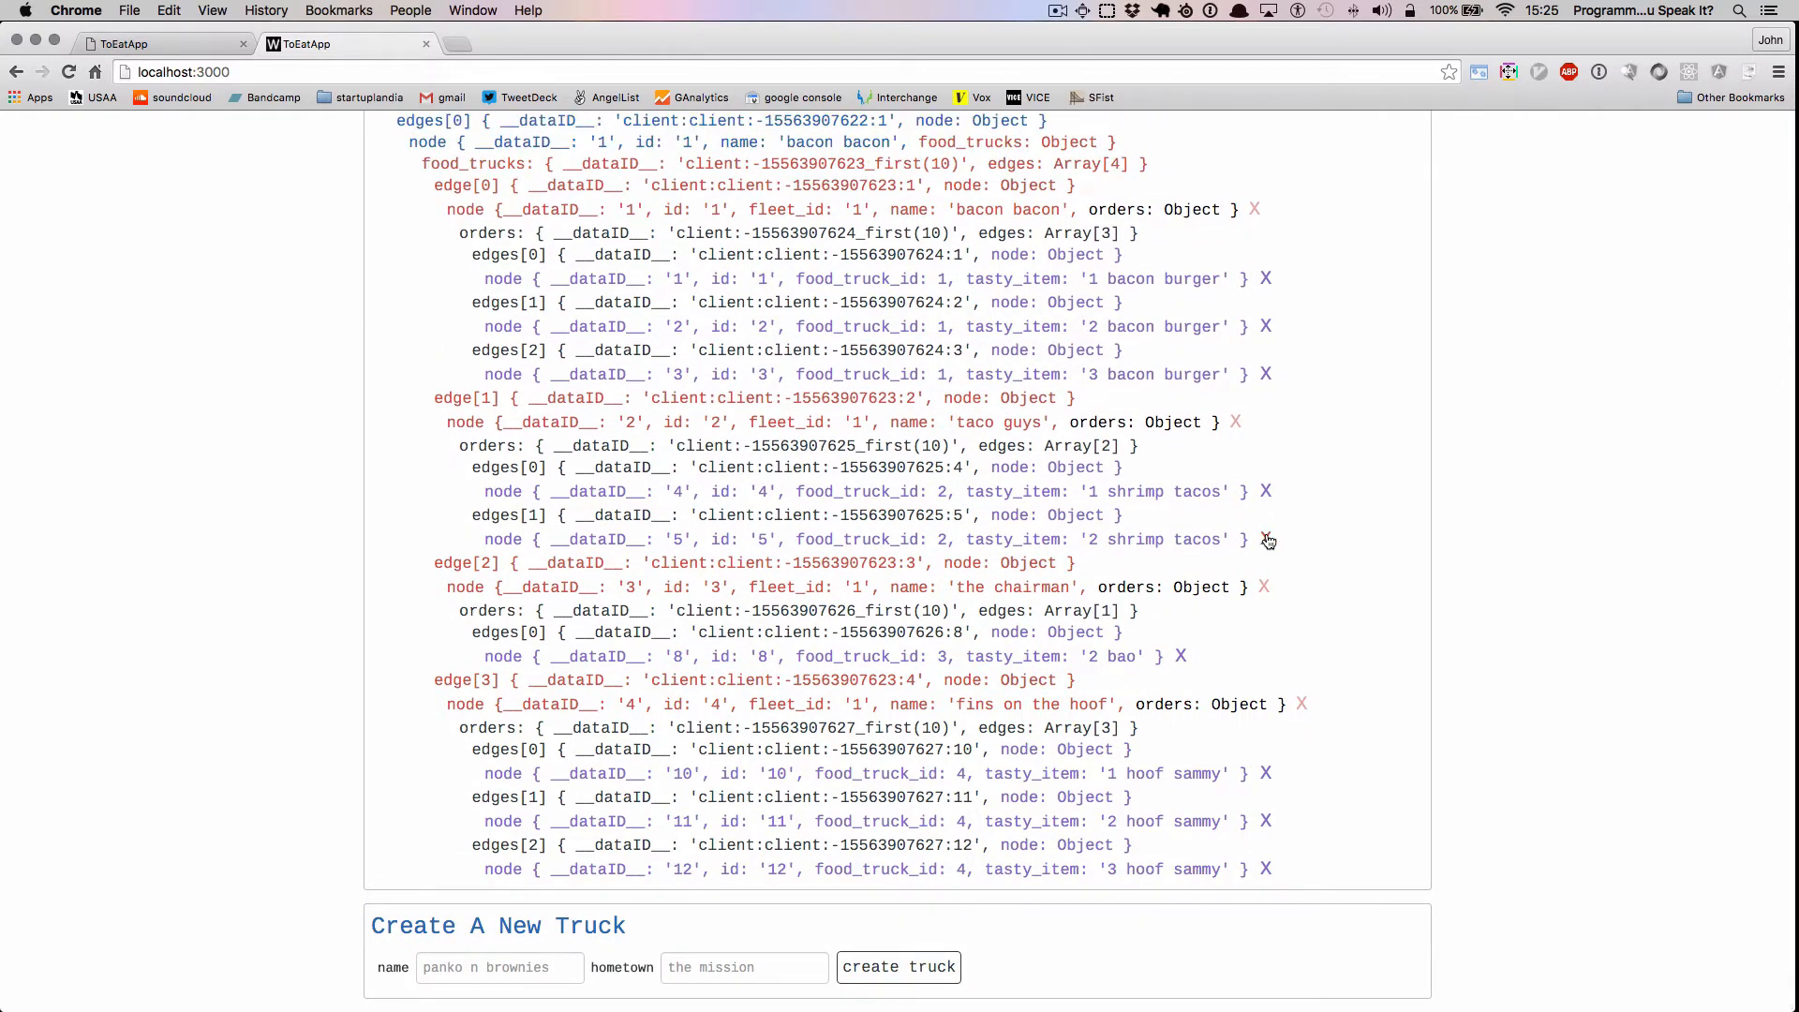
click(1268, 540)
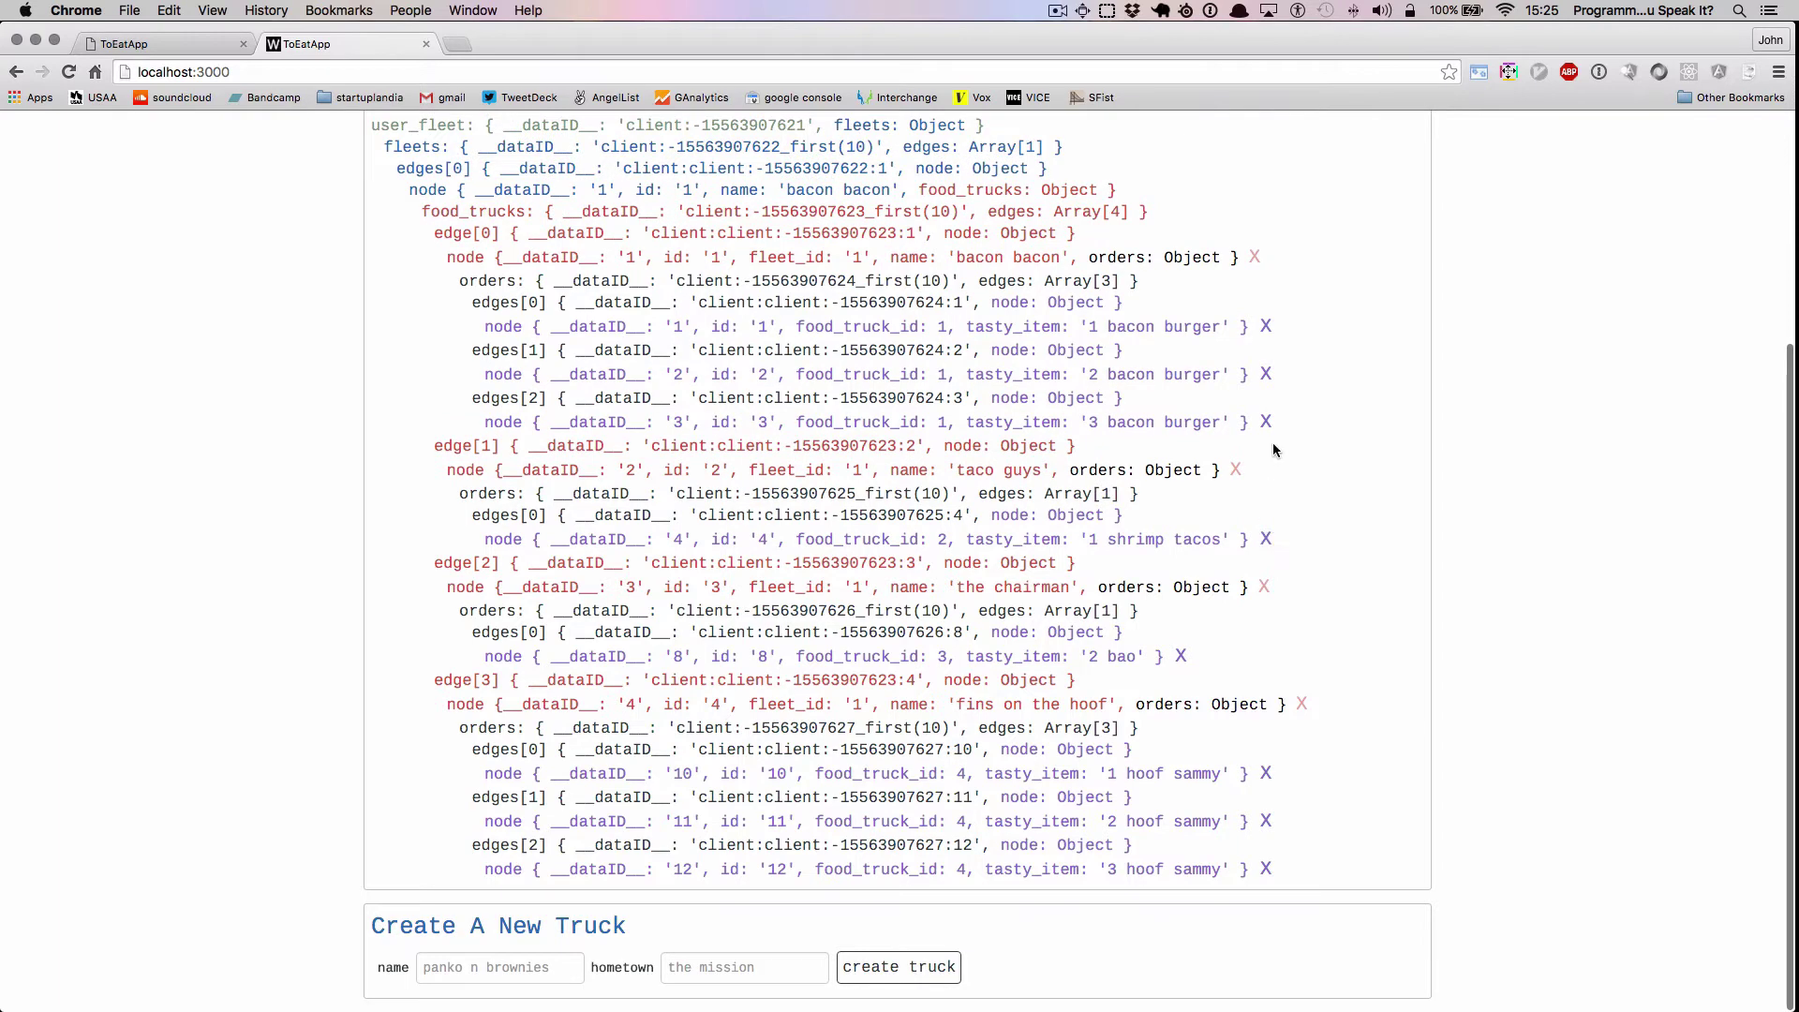
click(1268, 374)
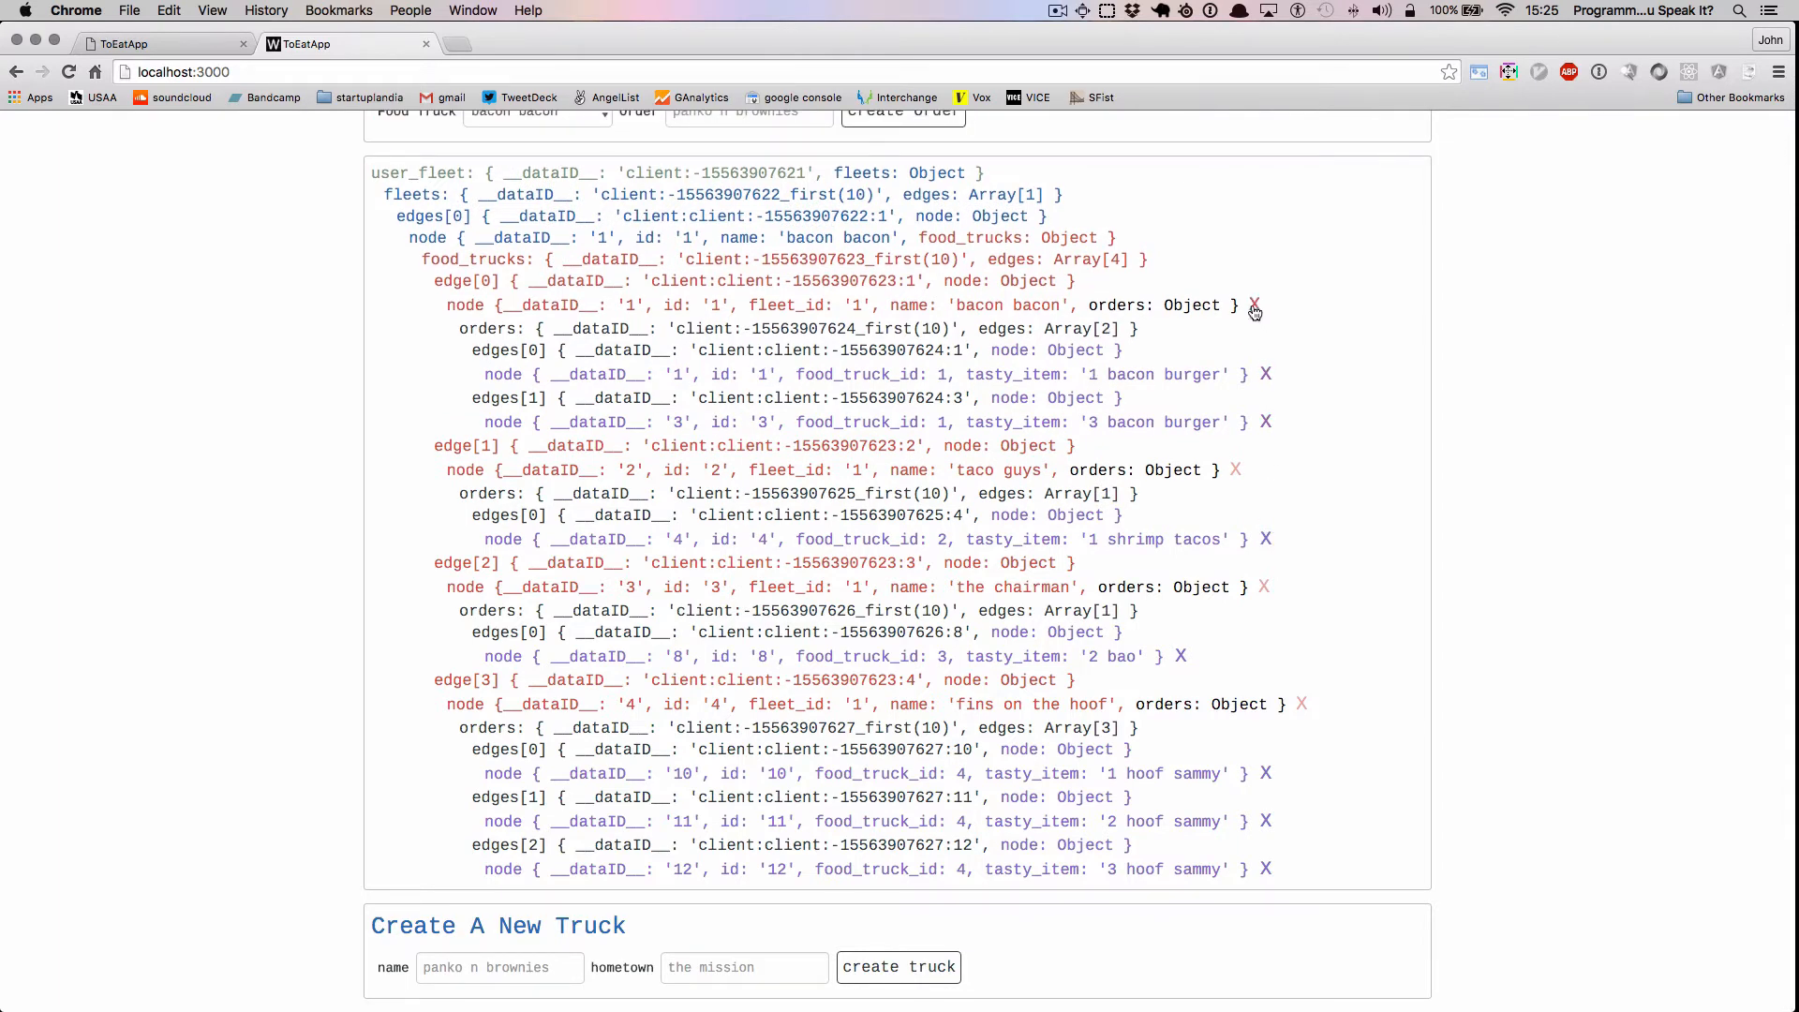
click(1254, 307)
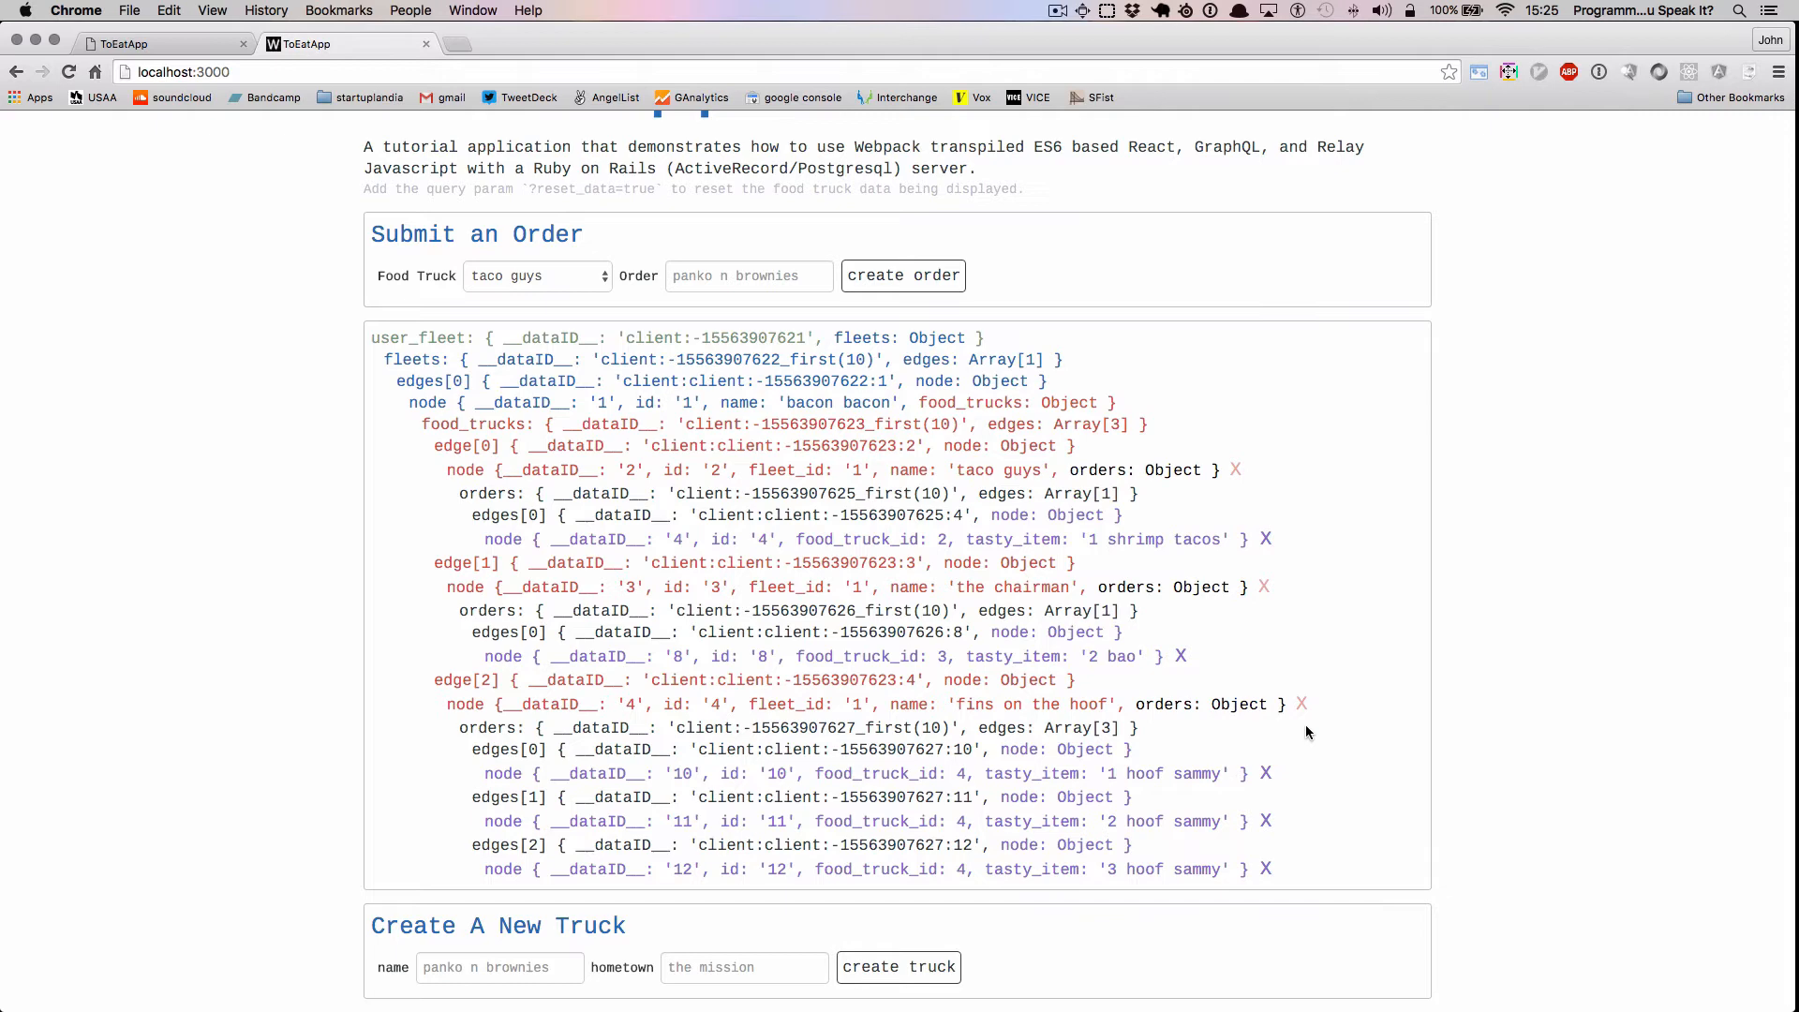
click(1266, 776)
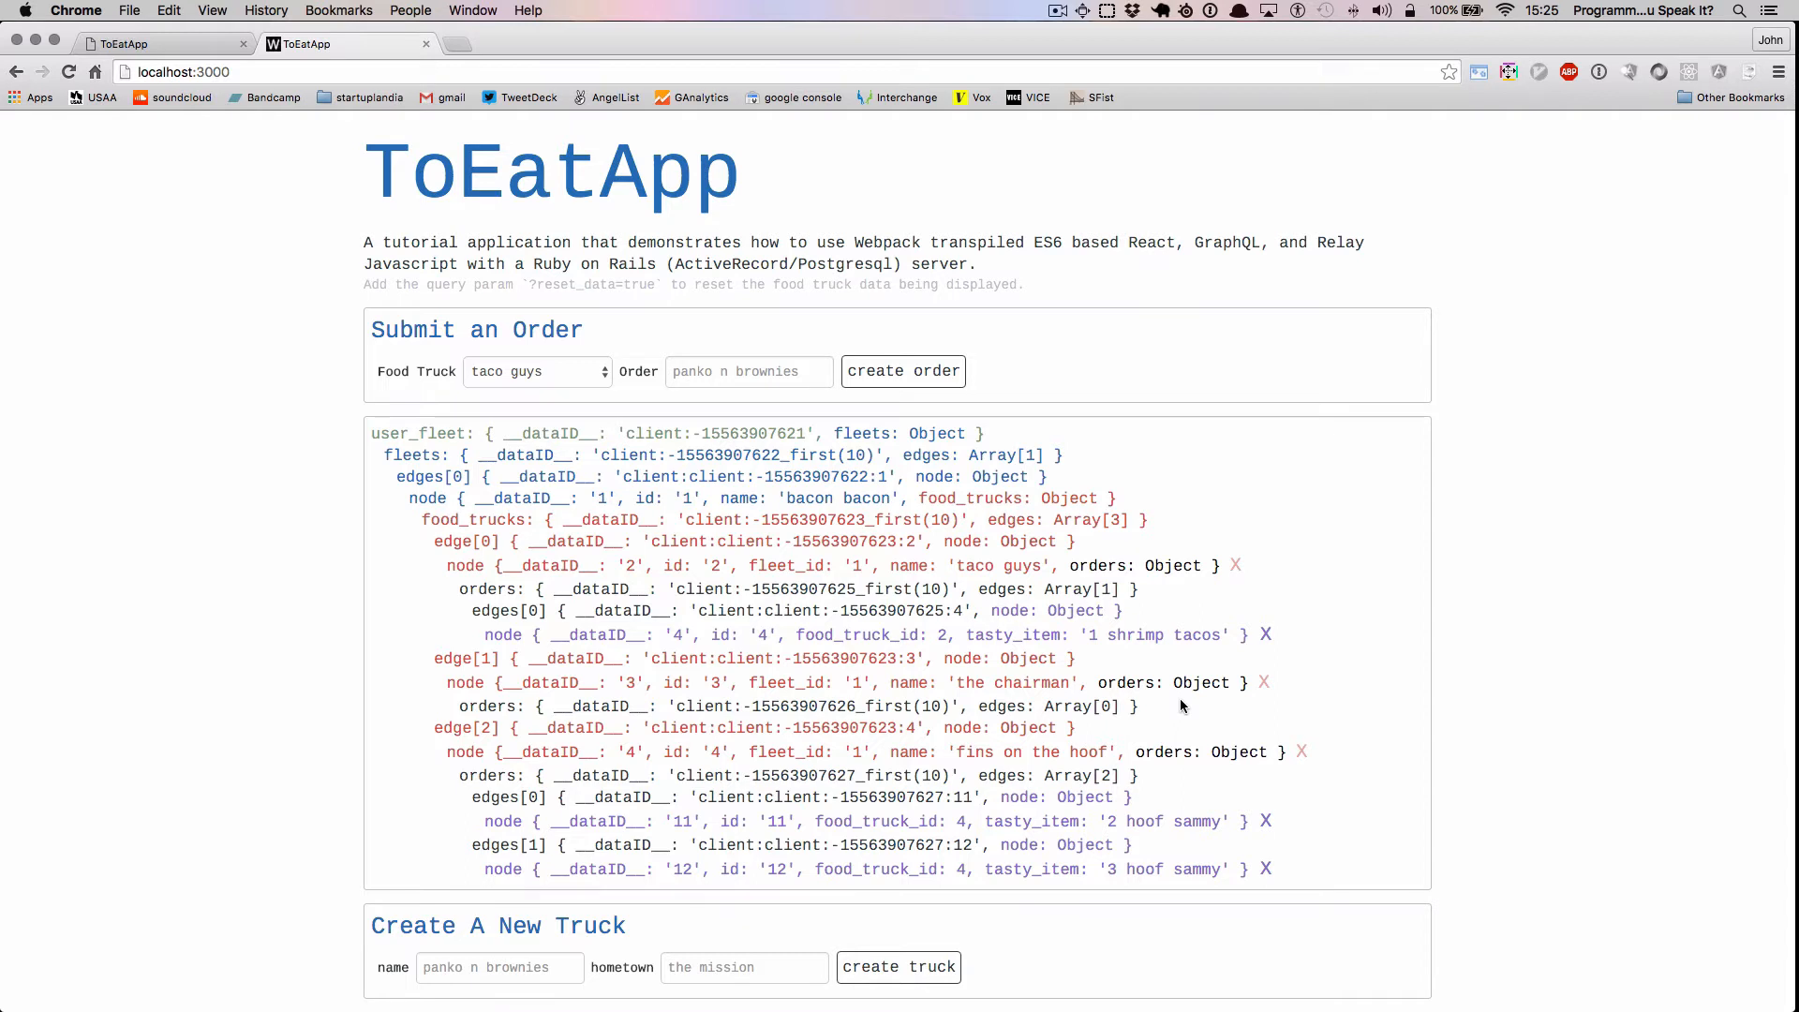
Step: Add a 'tacos with bacon' order for taco guys
click(754, 370)
text(tacos wi)
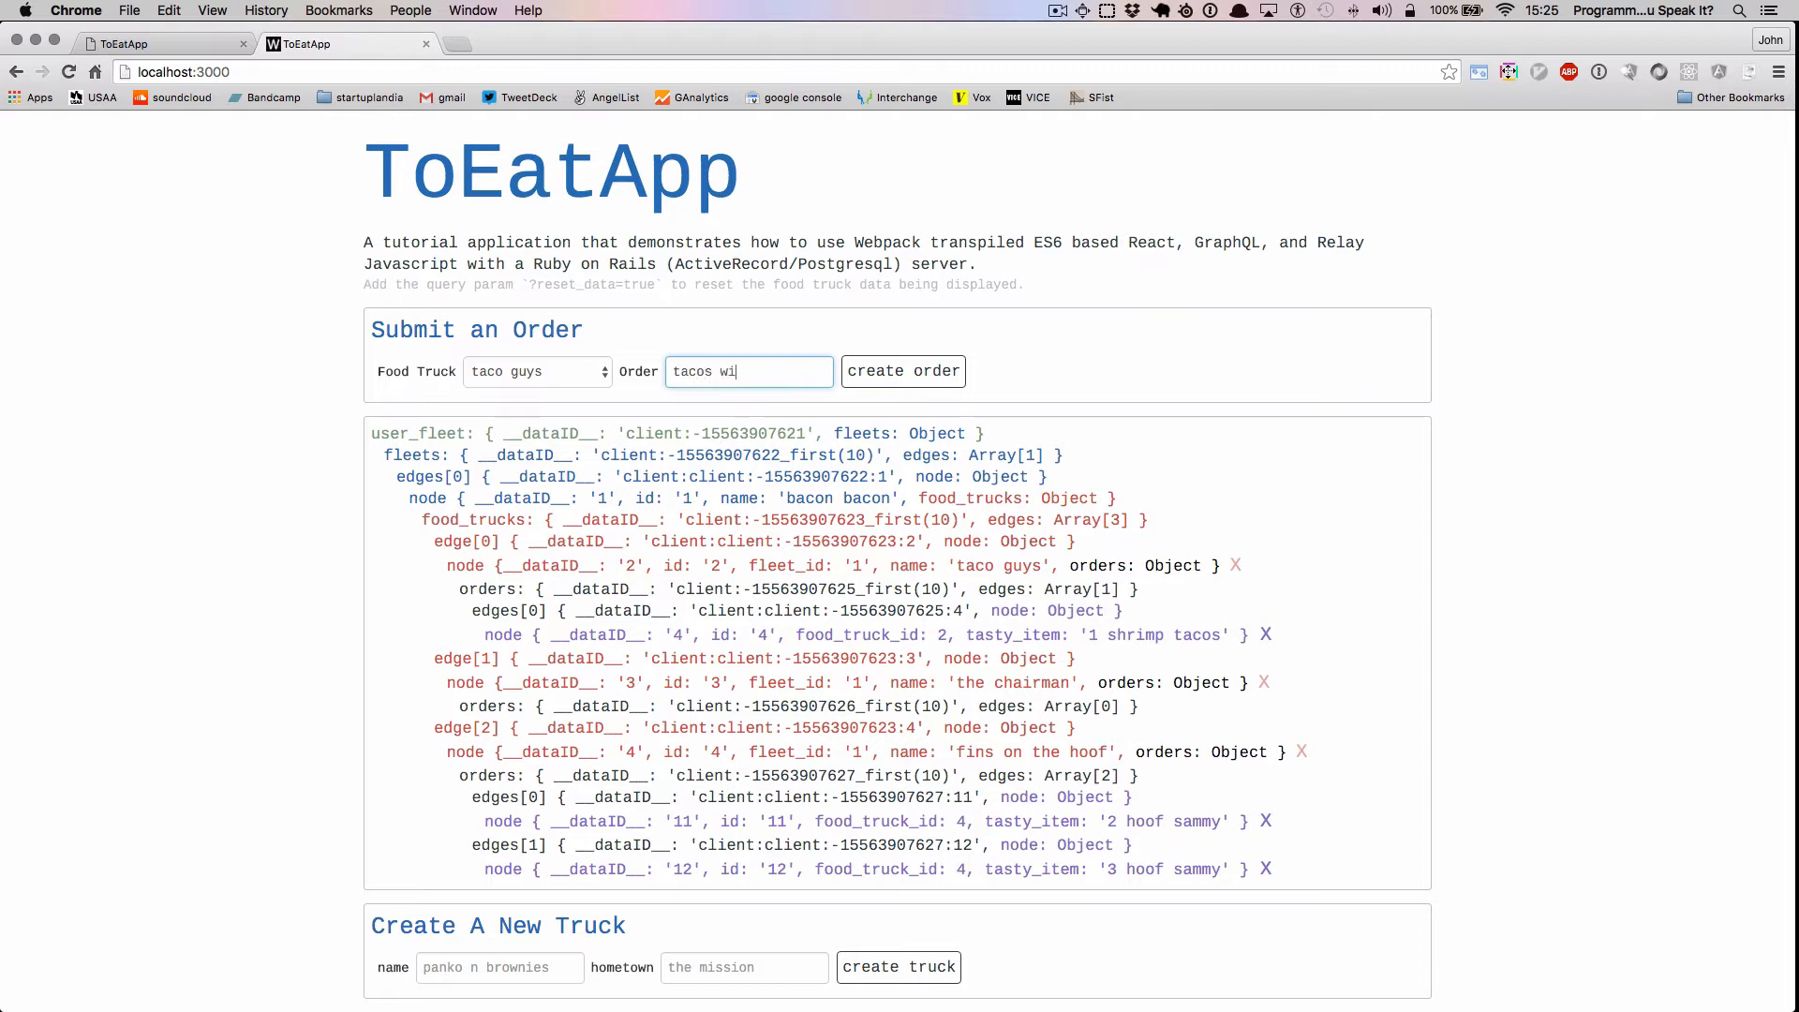
text(th bacon)
click(904, 369)
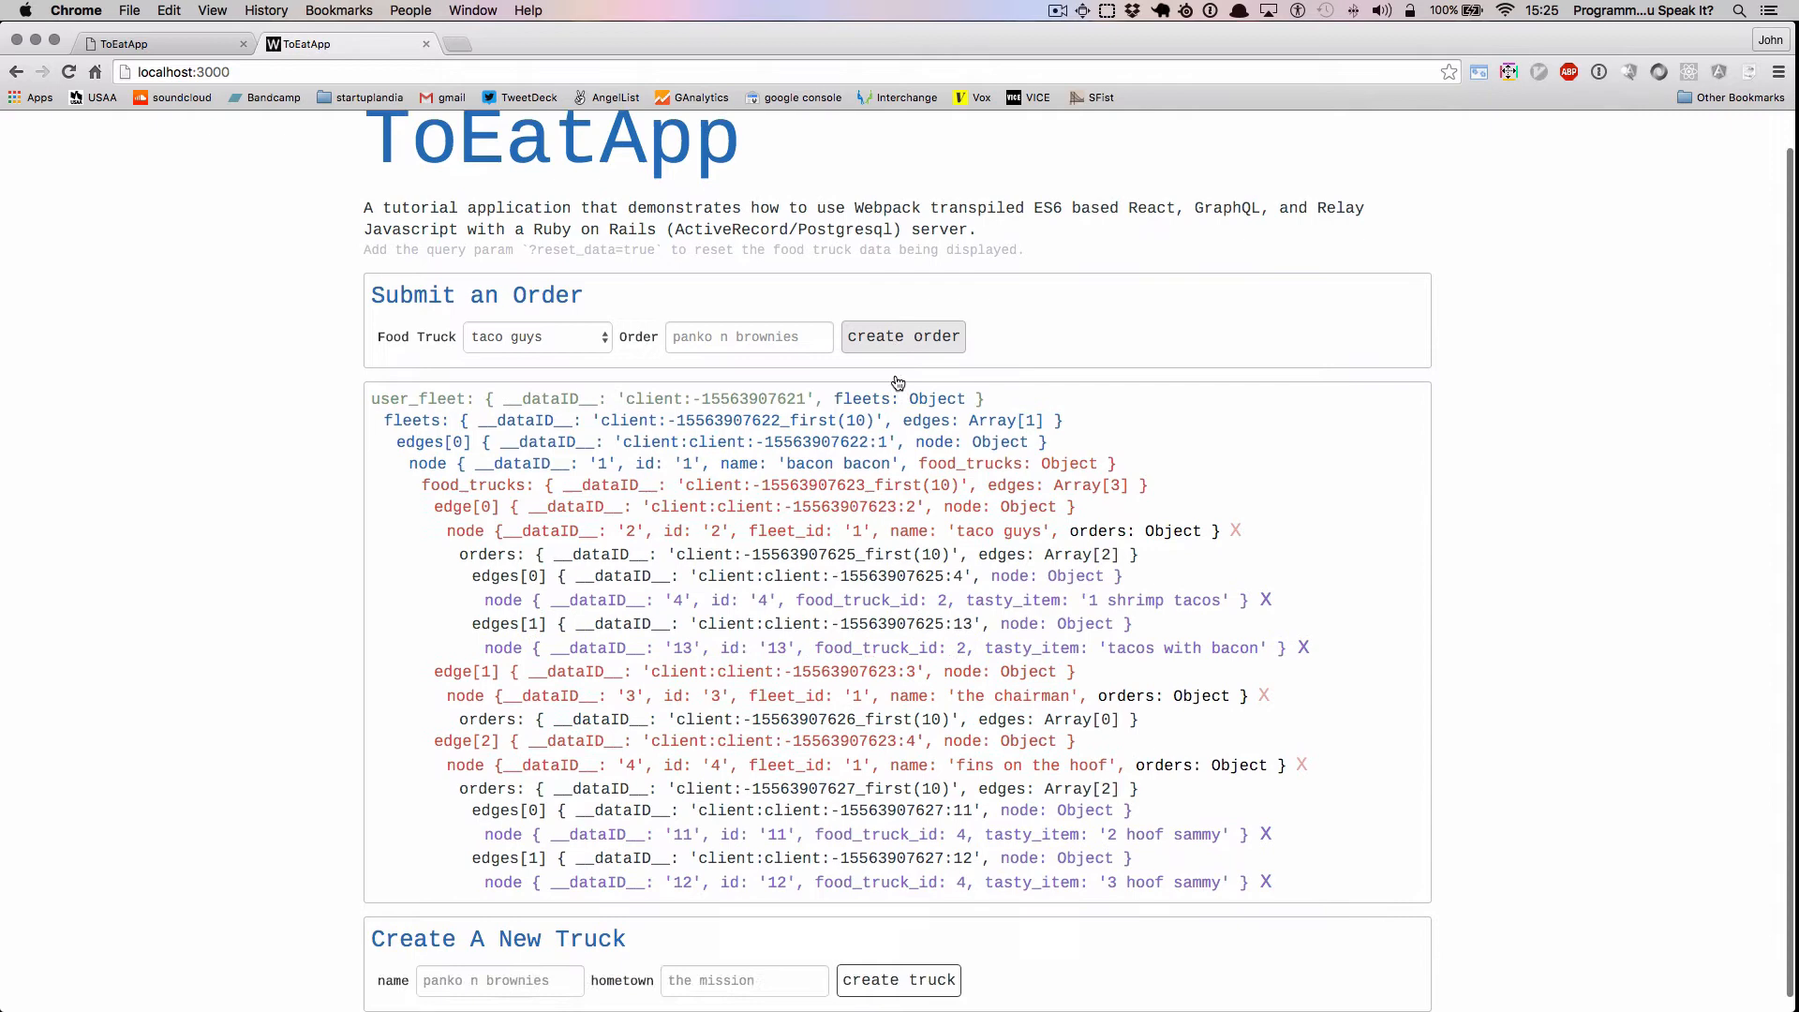
scroll(897, 382, down, 1)
Step: Create a new 'unicorn tears' food truck with hometown 'the city'
click(499, 967)
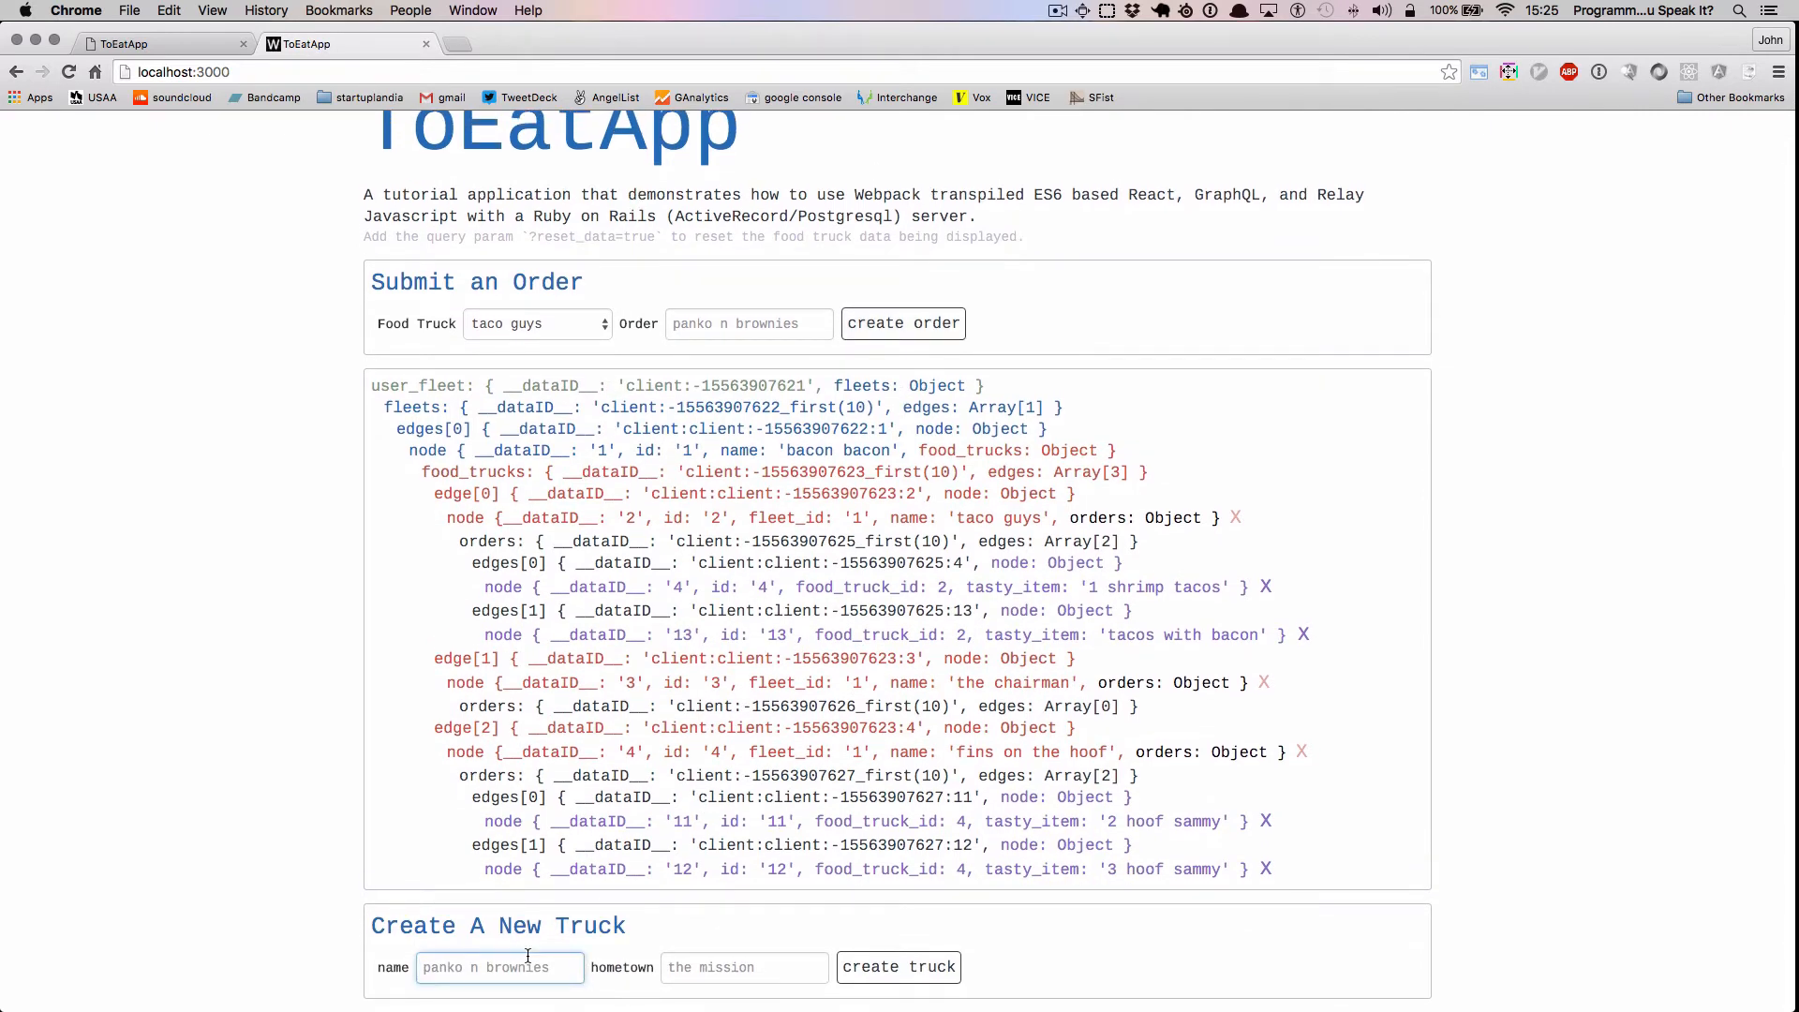
text(unicorn )
text(tears)
key(Tab)
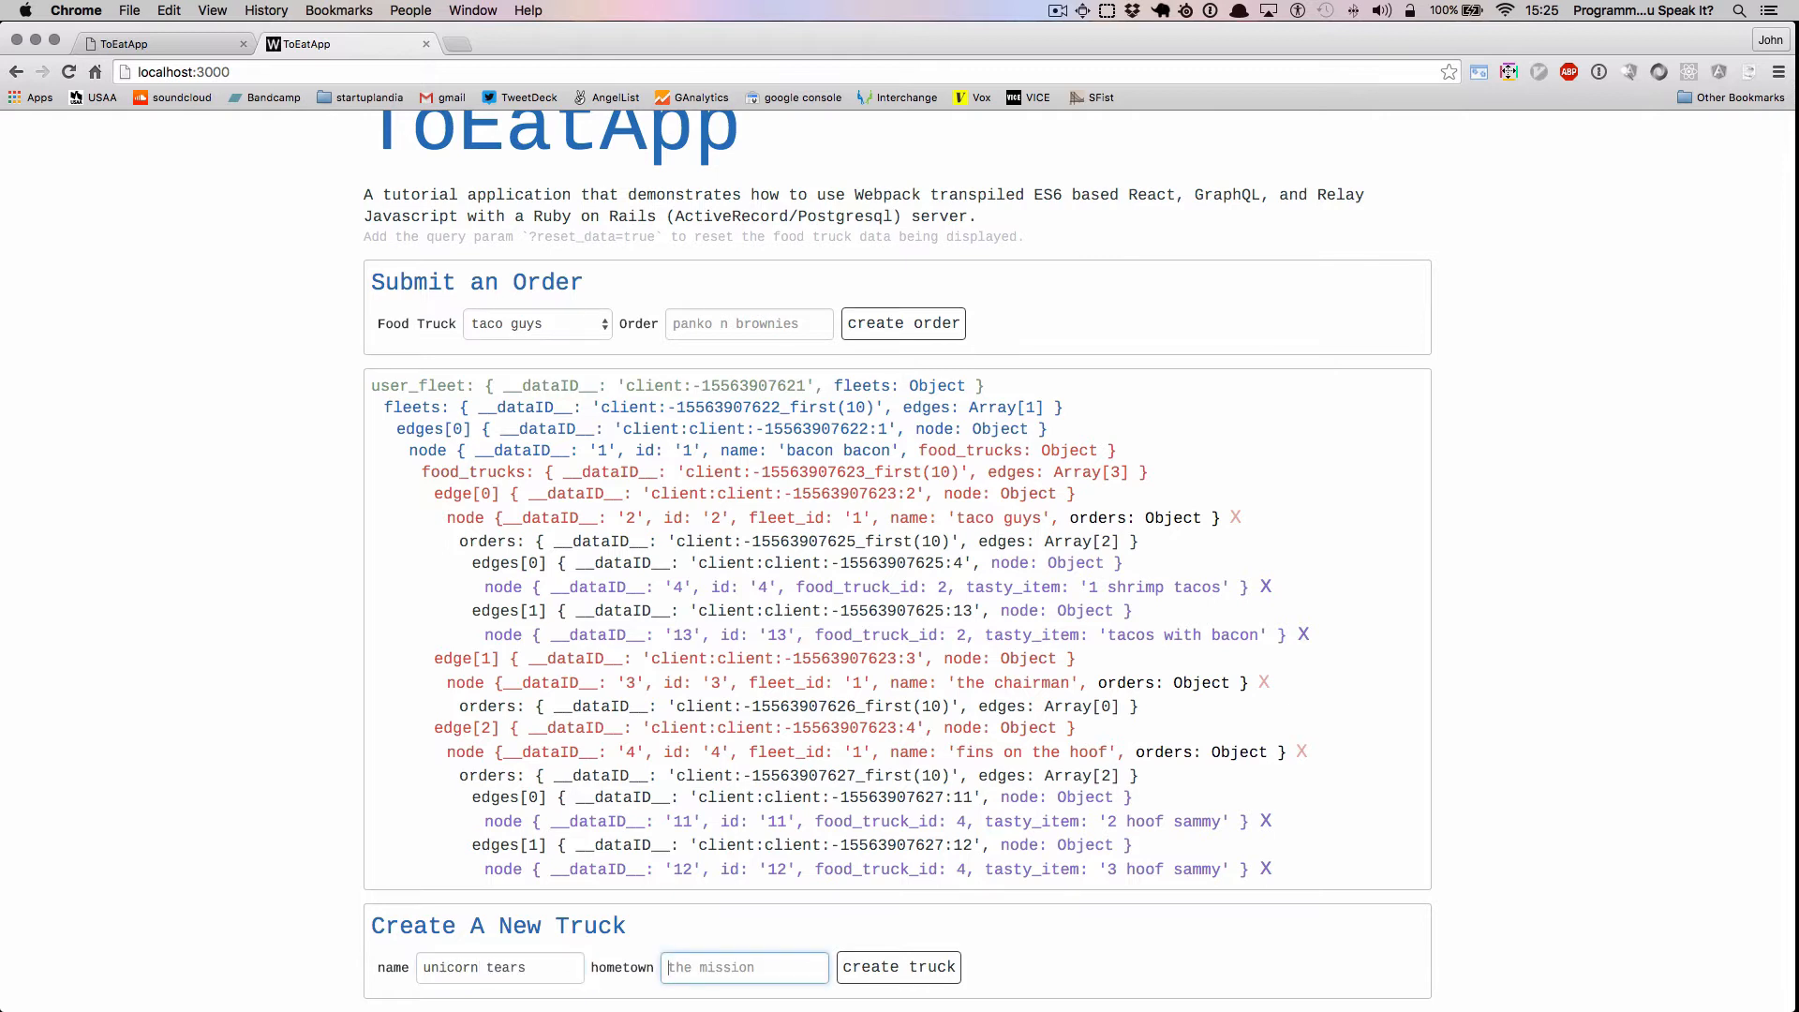
text(the city)
key(Tab)
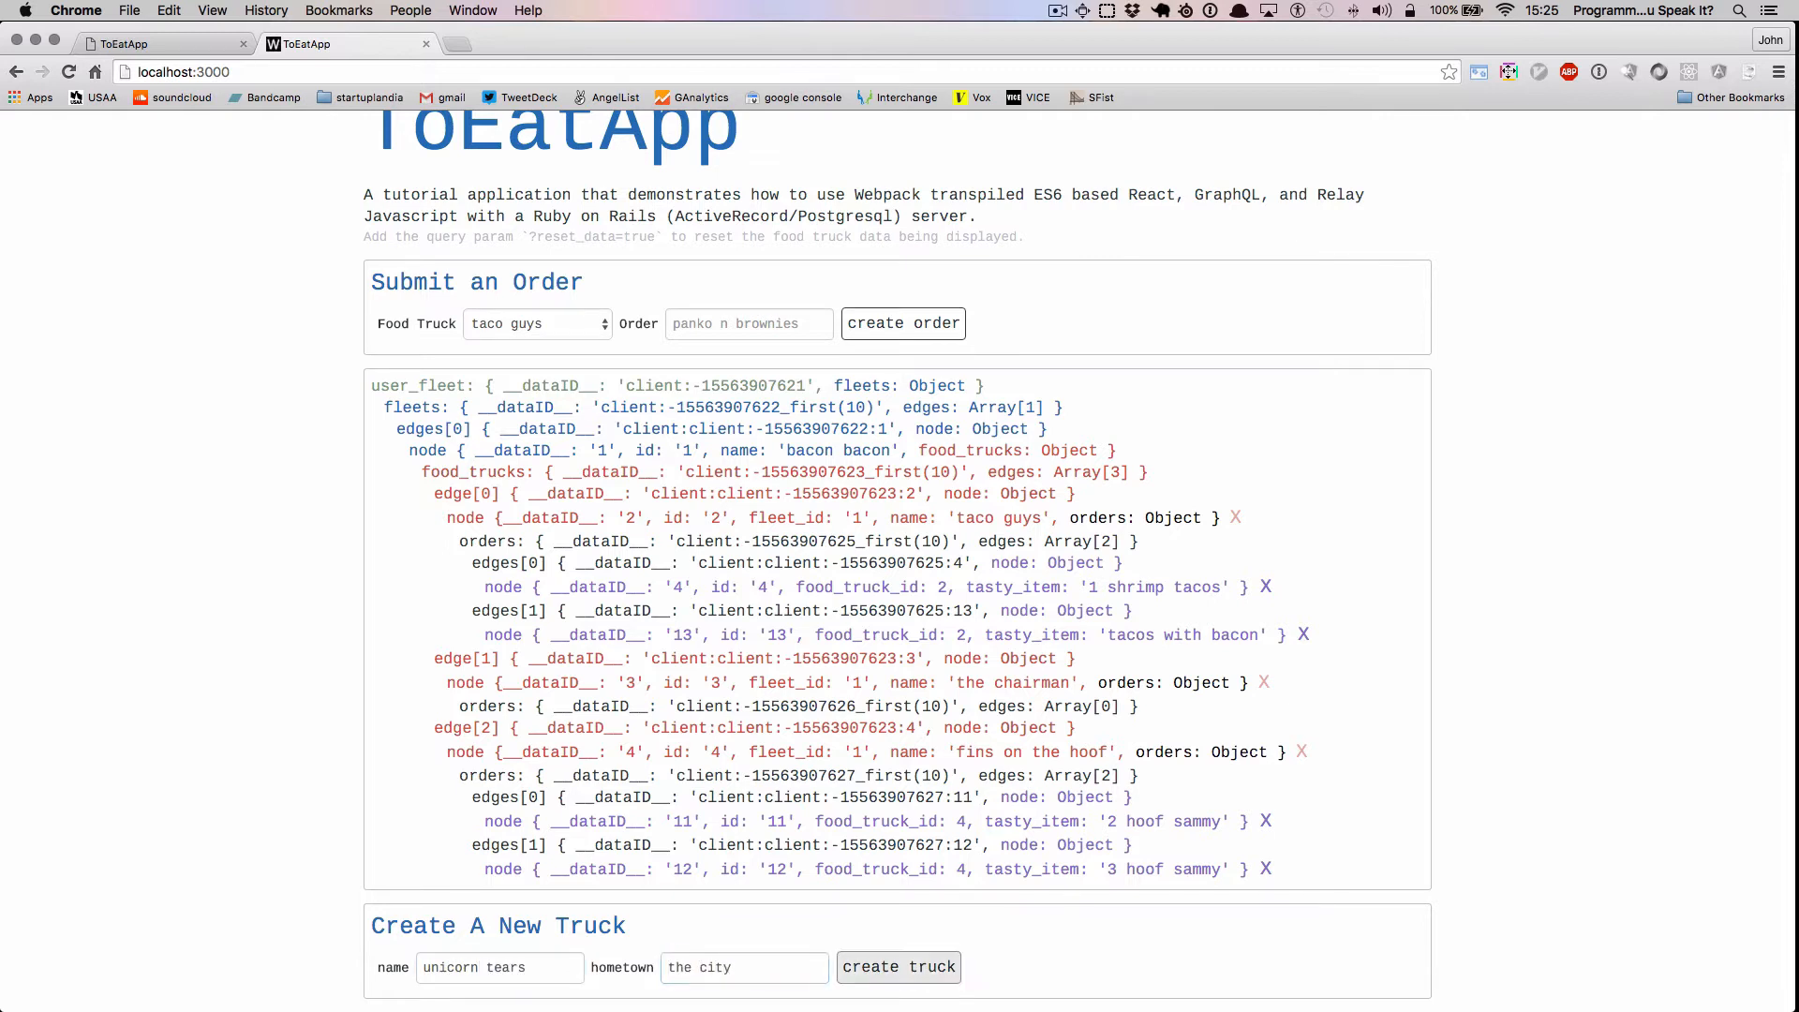
key(Return)
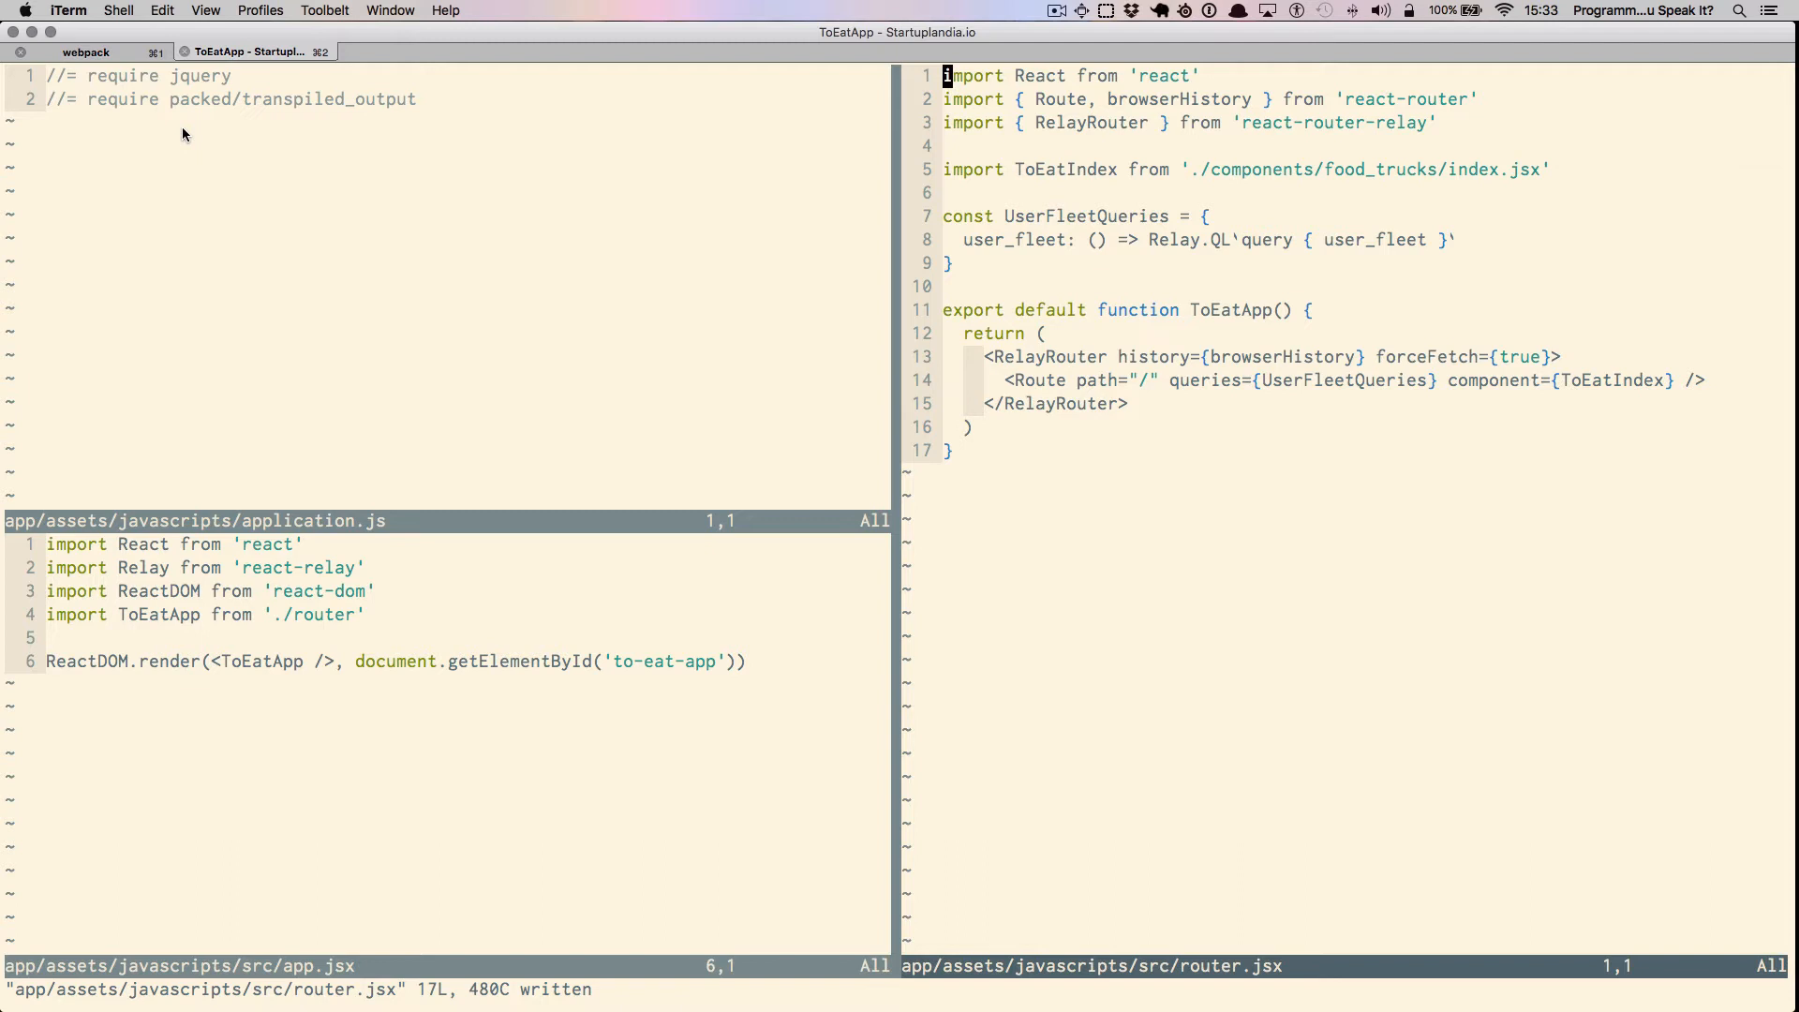
click(181, 126)
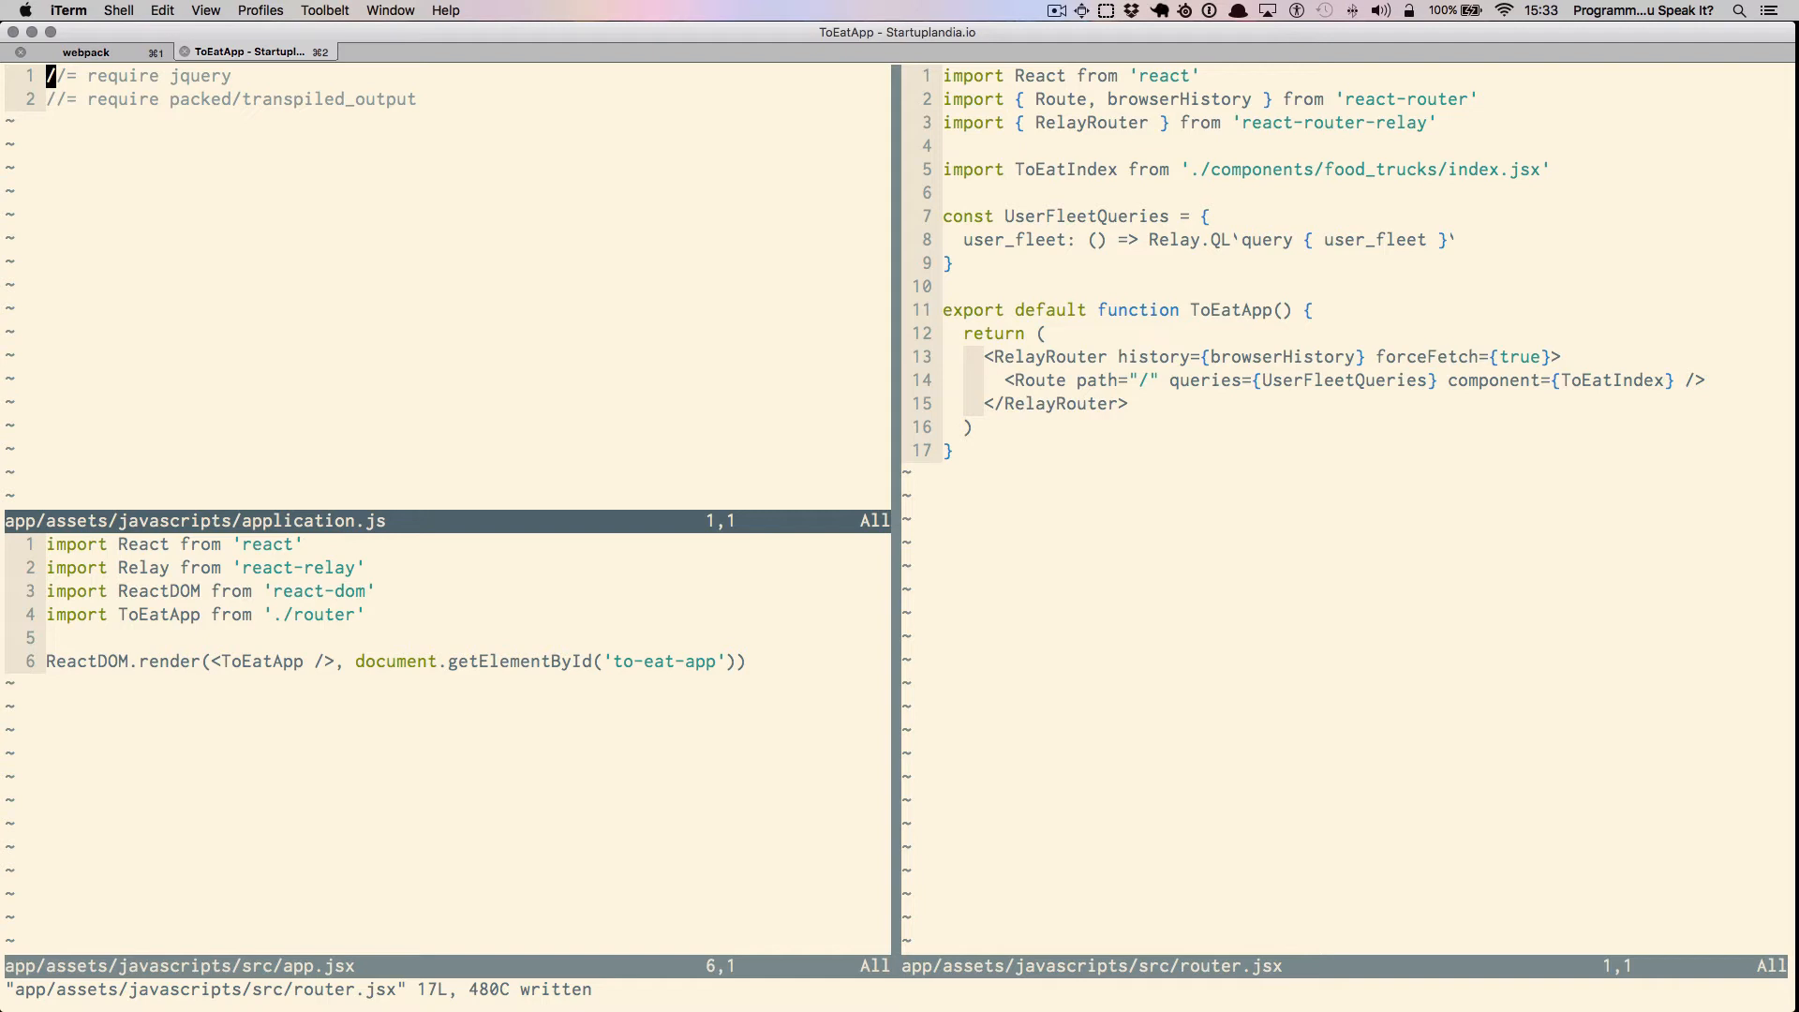
key(j)
key(shift+v)
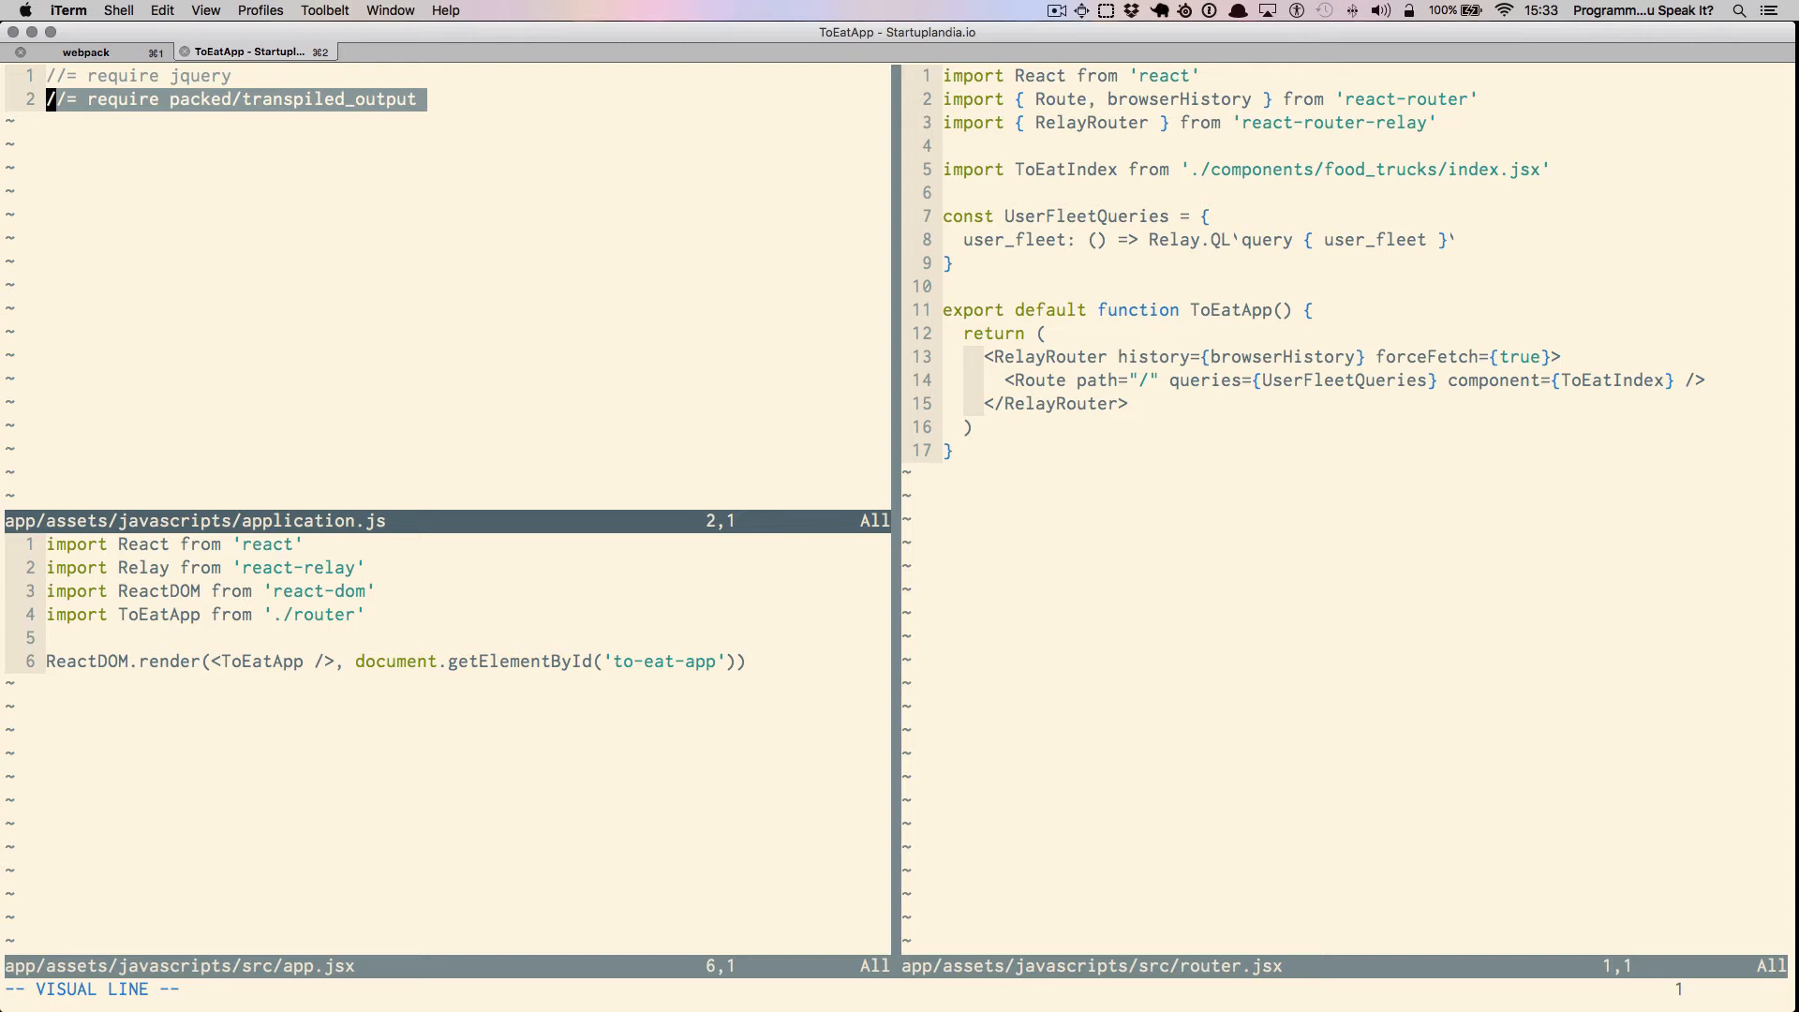
key(Escape)
key(ctrl+w)
key(j)
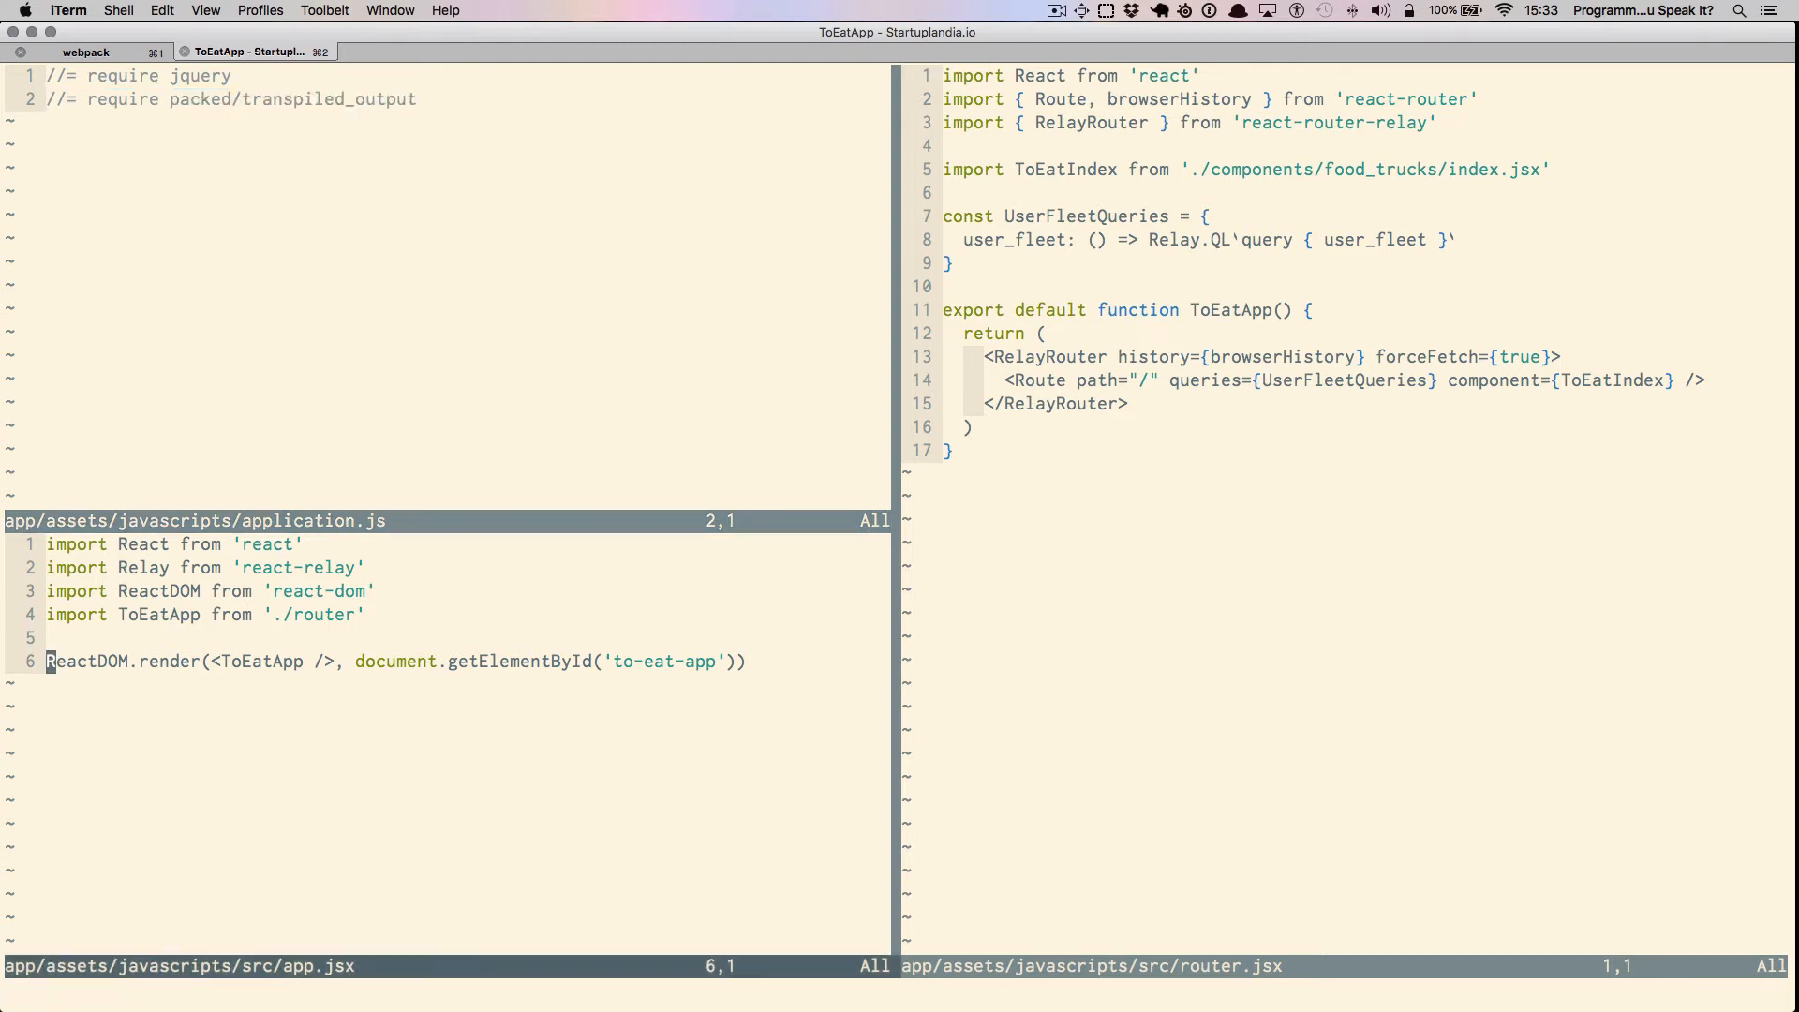
key(shift+v)
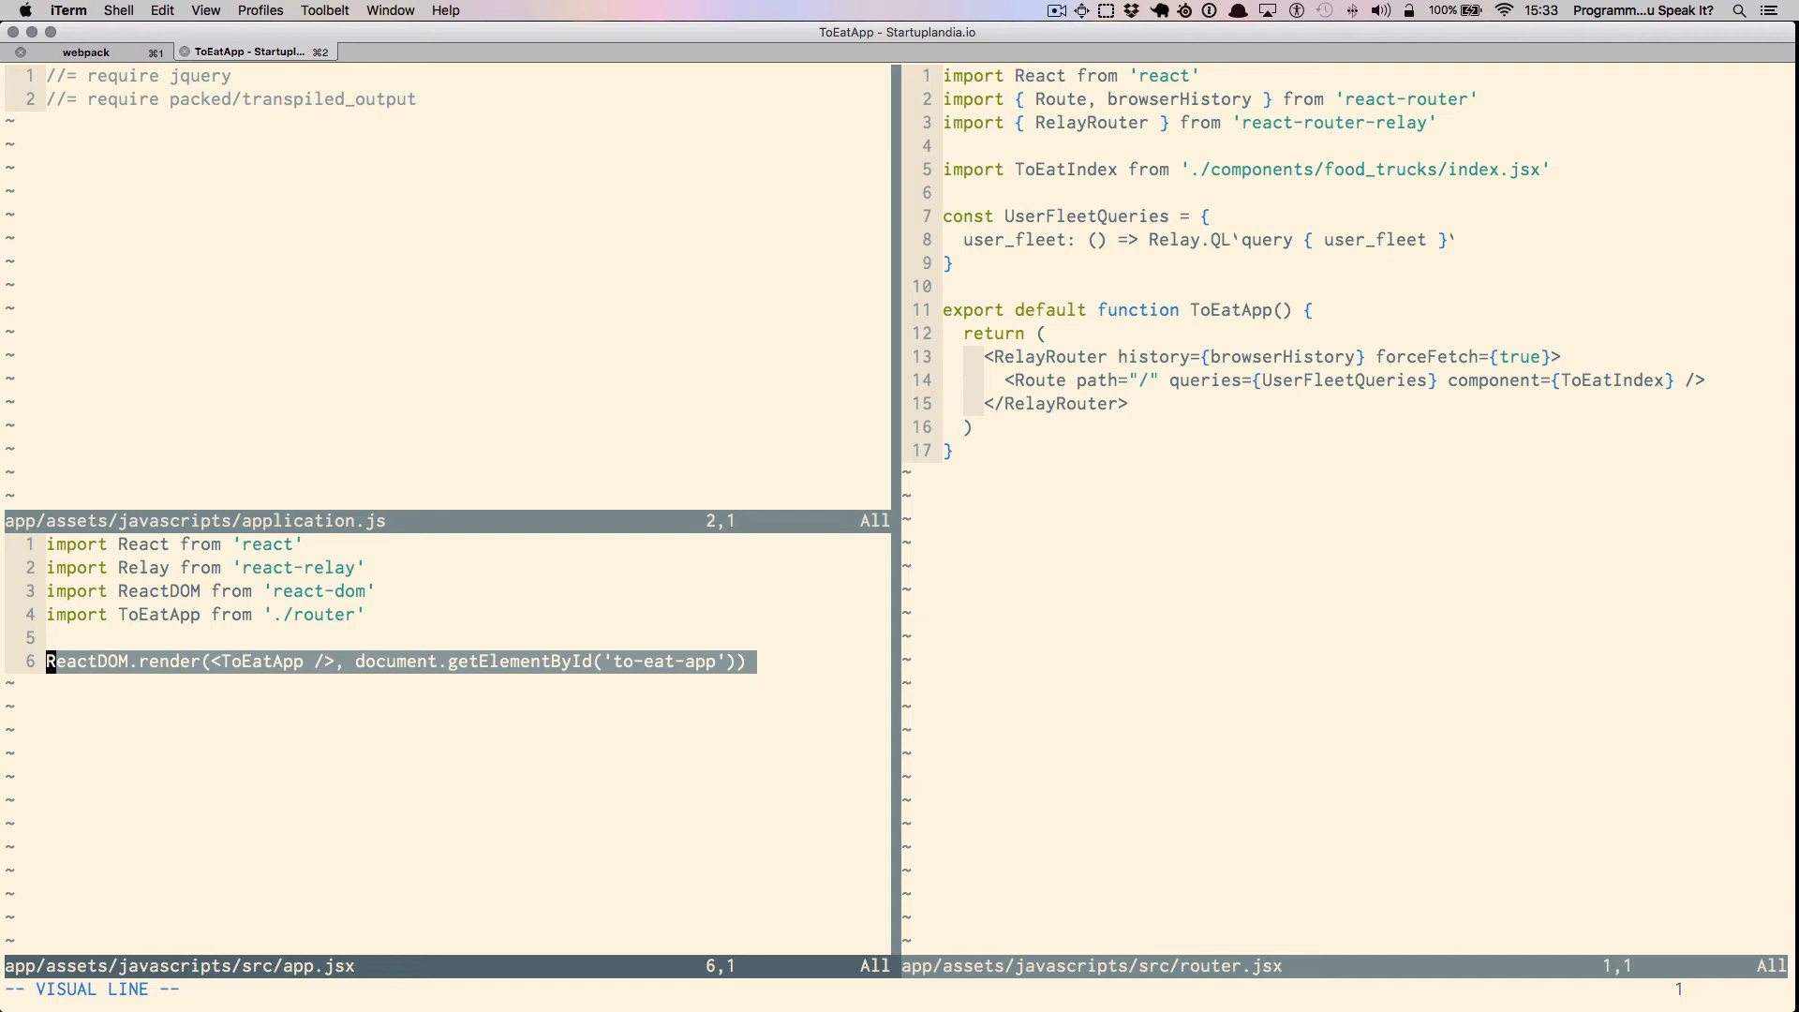
Step: Add console.log('this is the router') above the imports in router.jsx and save it
key(Escape)
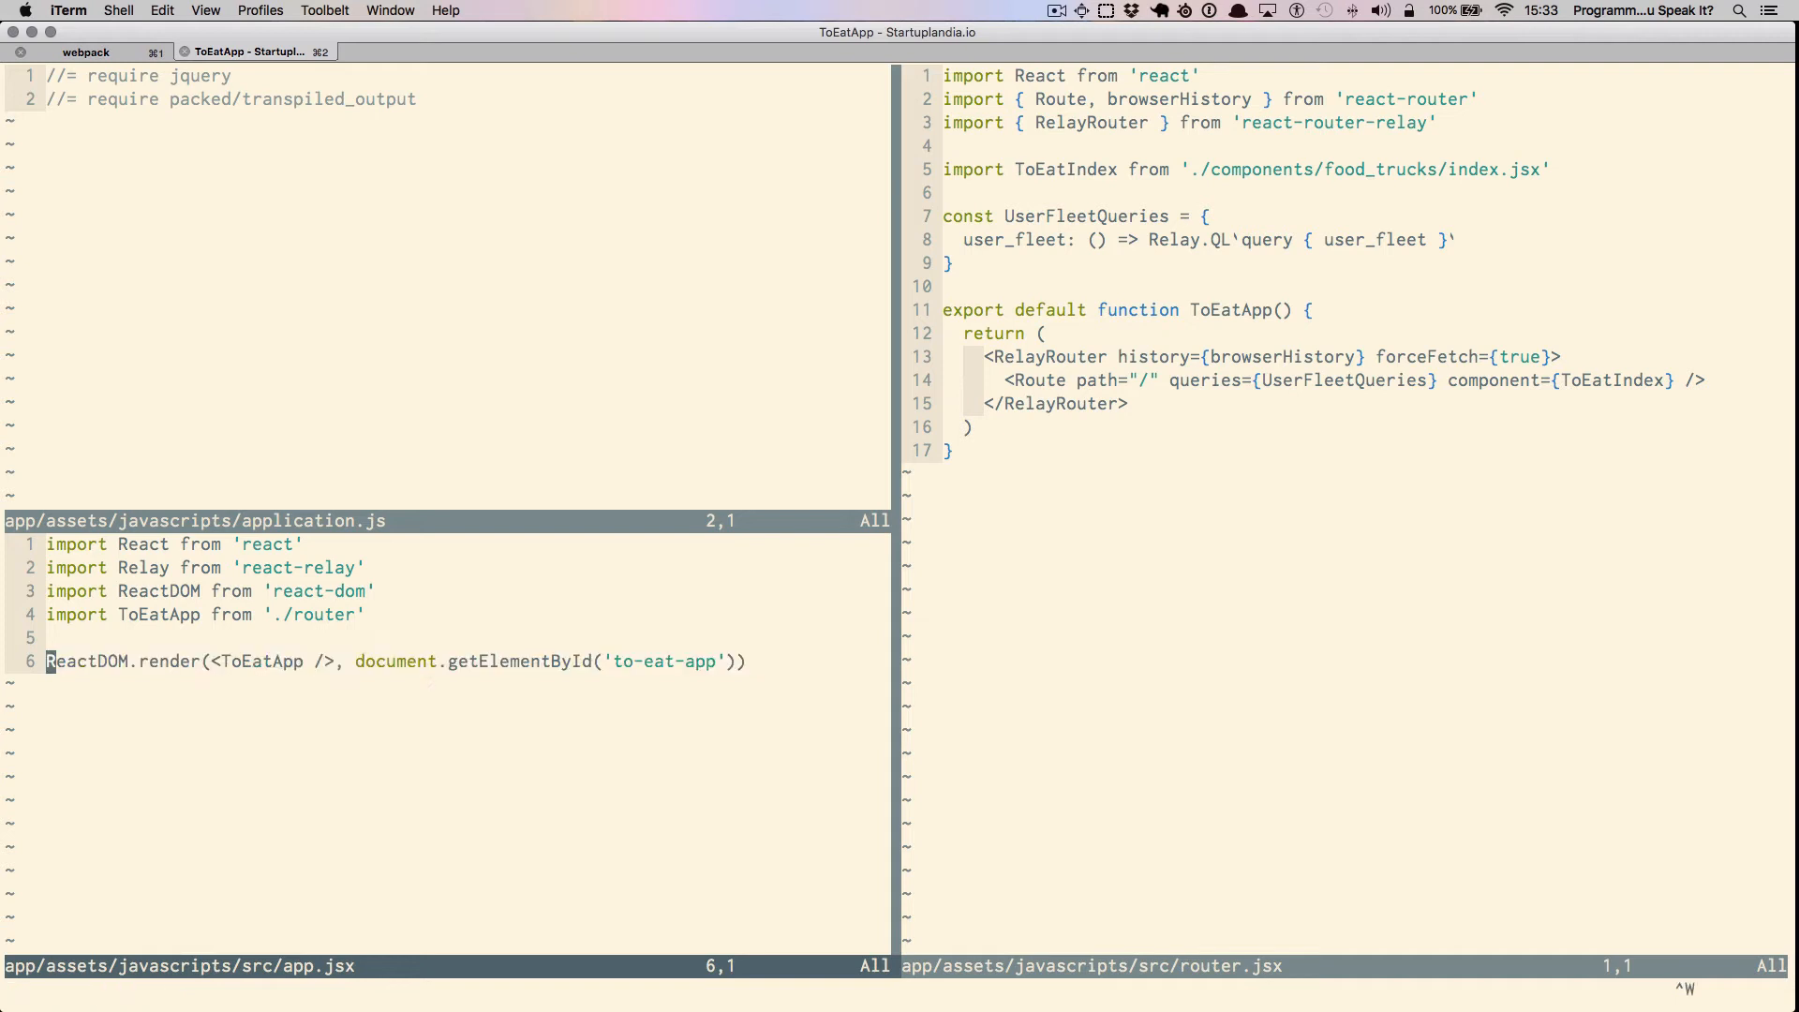
key(ctrl+w)
key(l)
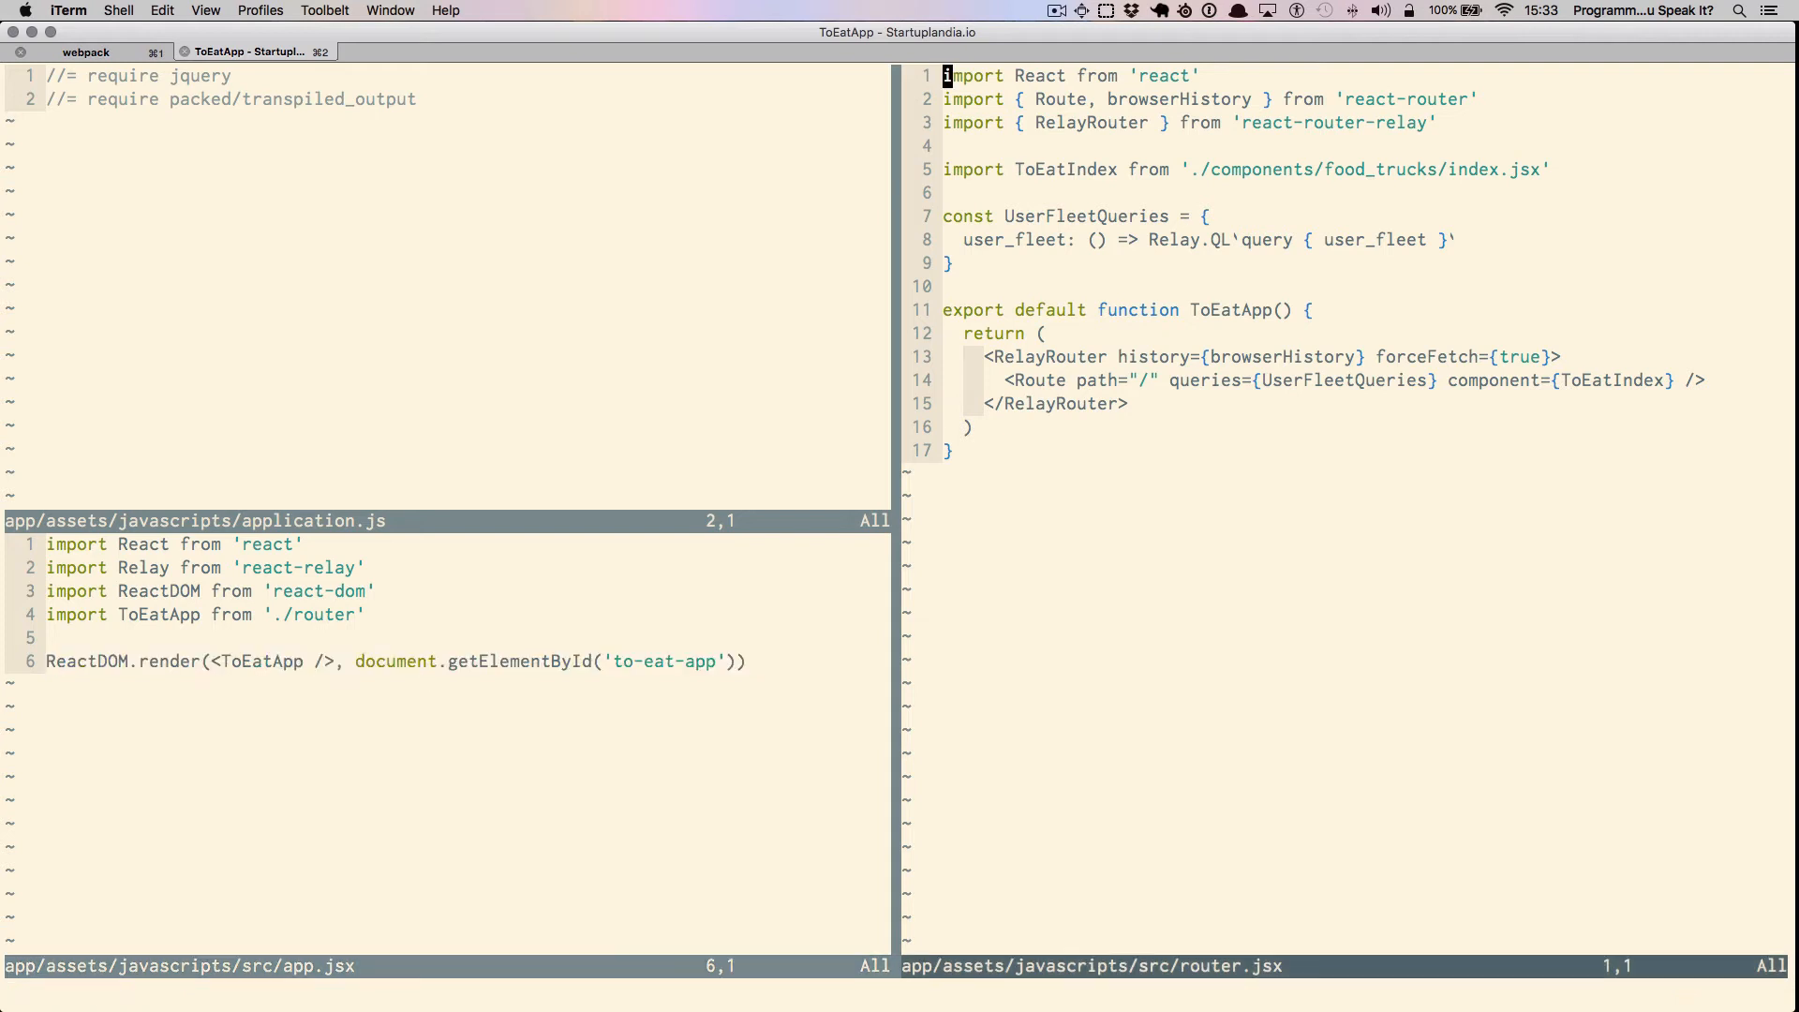
key(P)
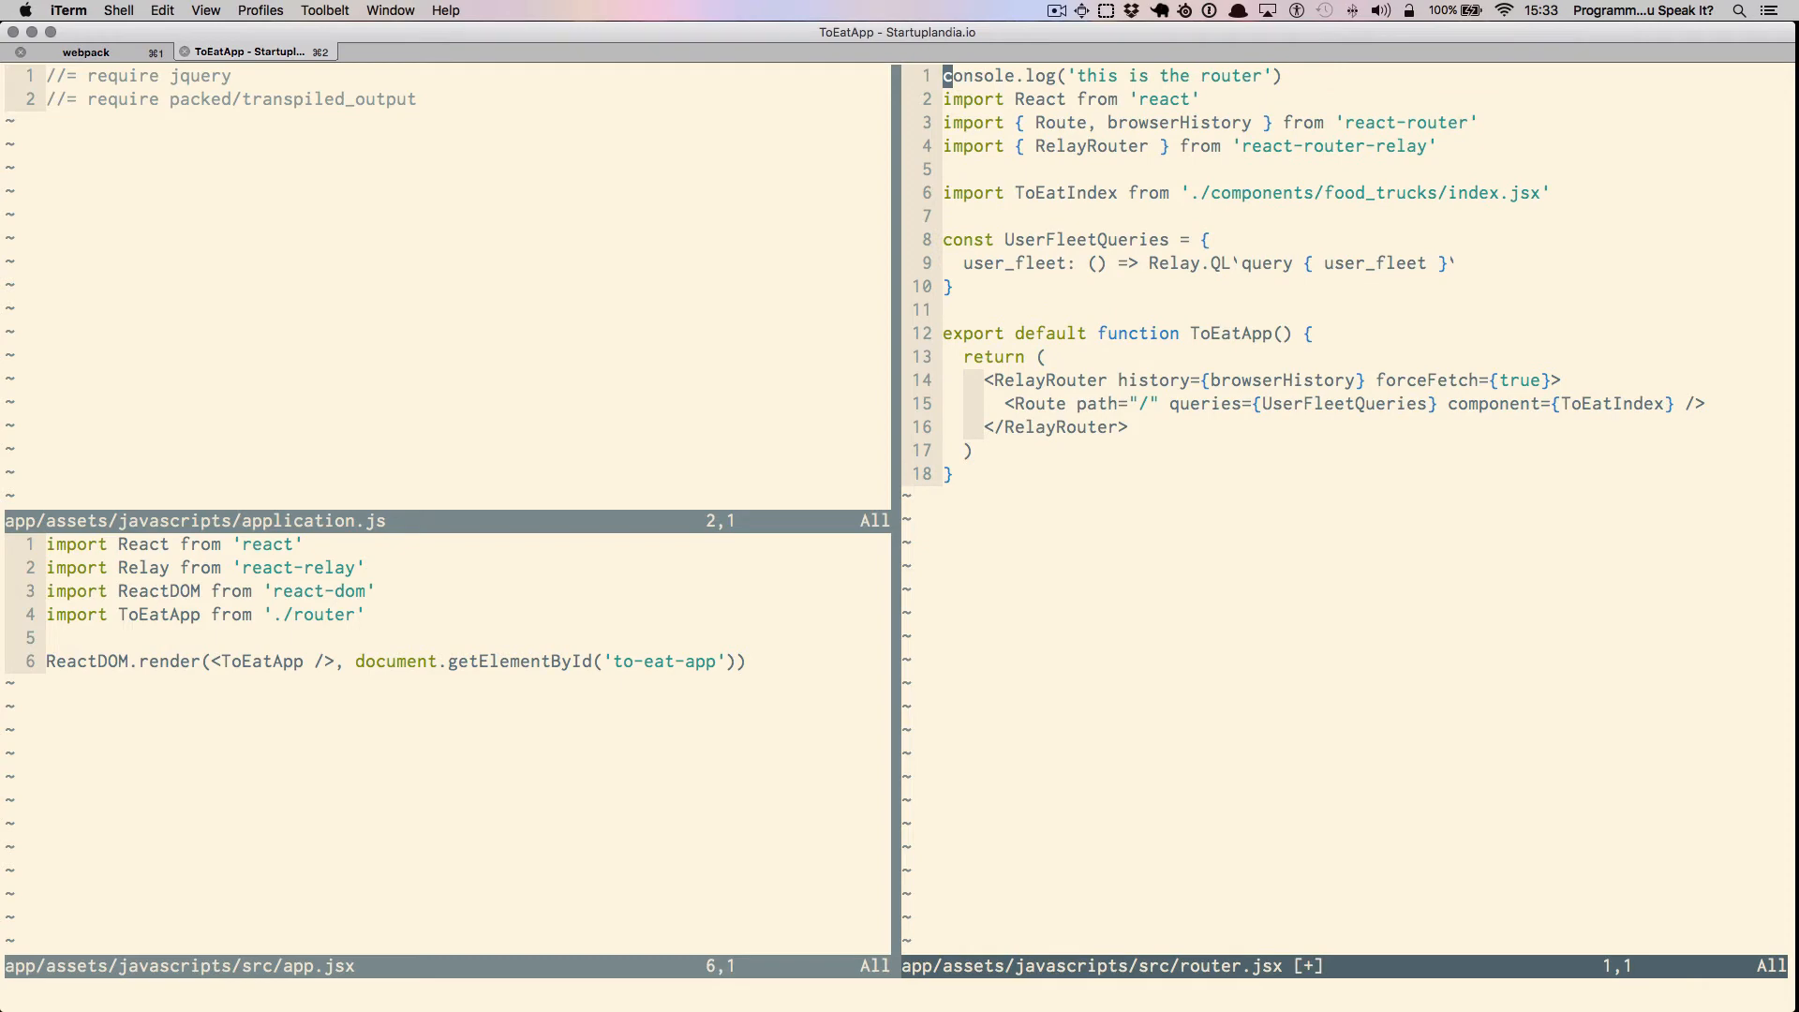
text(:w)
key(Return)
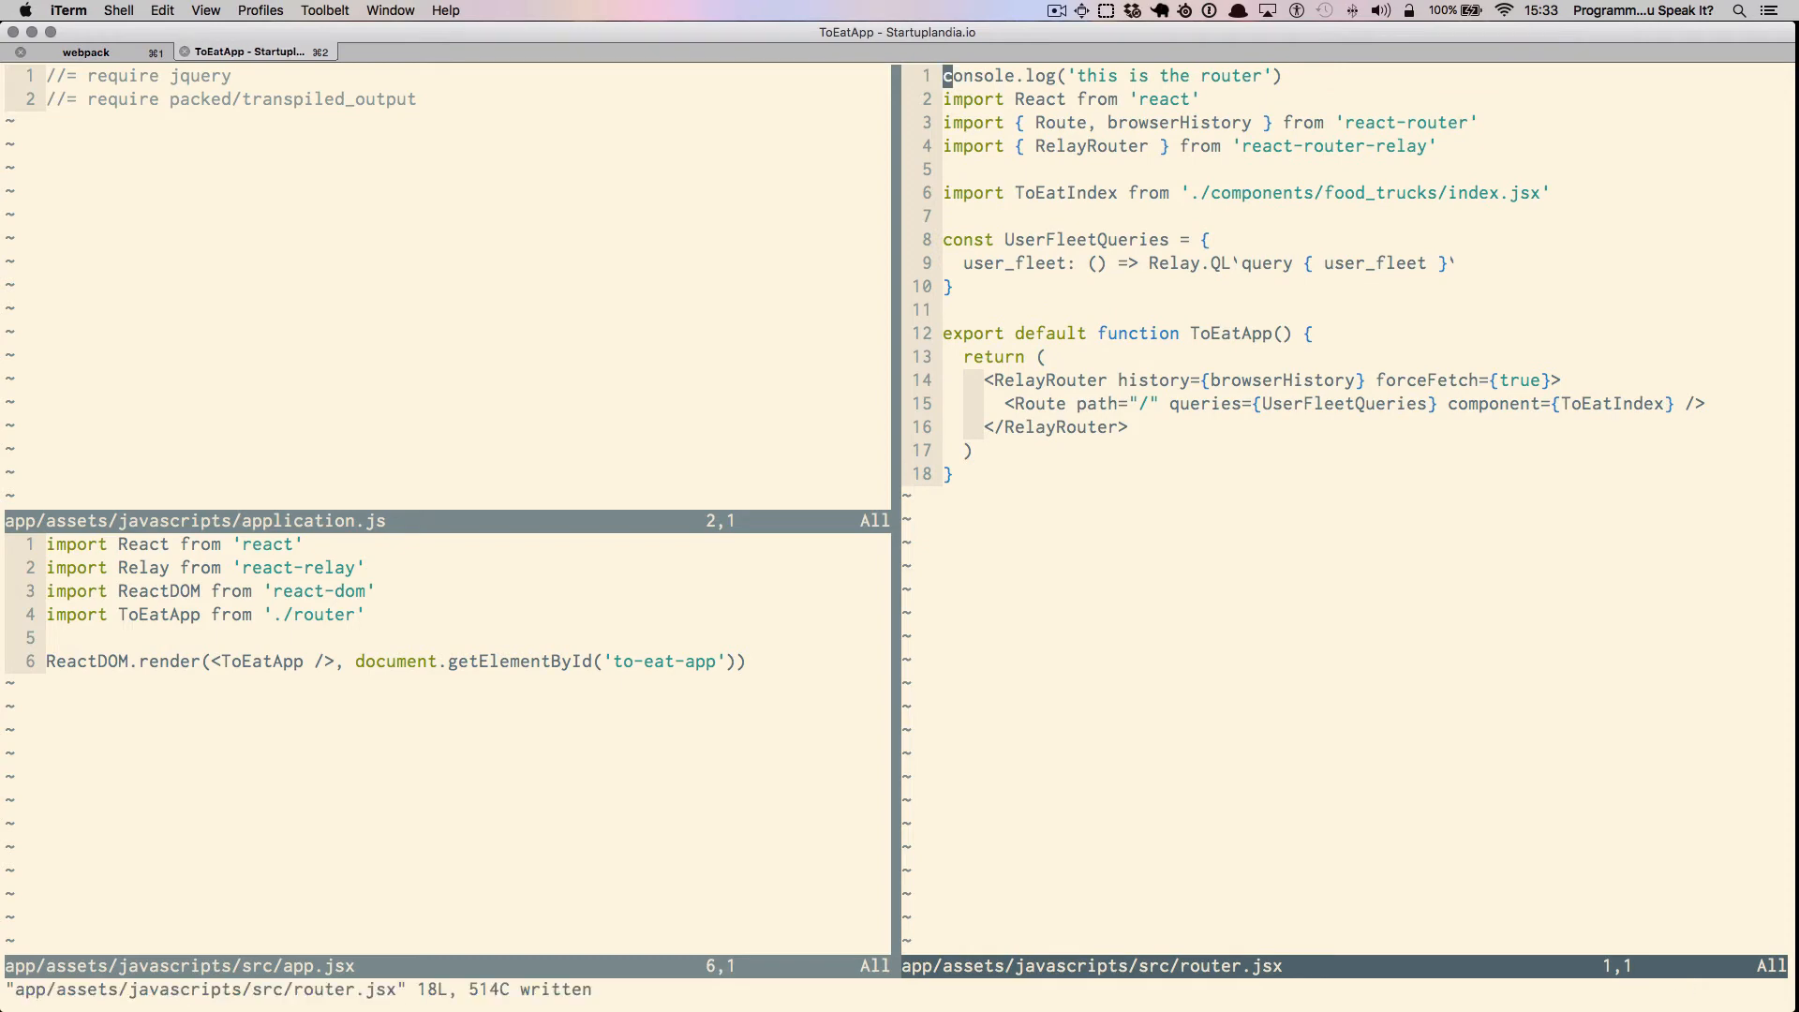
Step: Check the latest webpack rebuild output in the other pane, then head to Chrome
key(super+1)
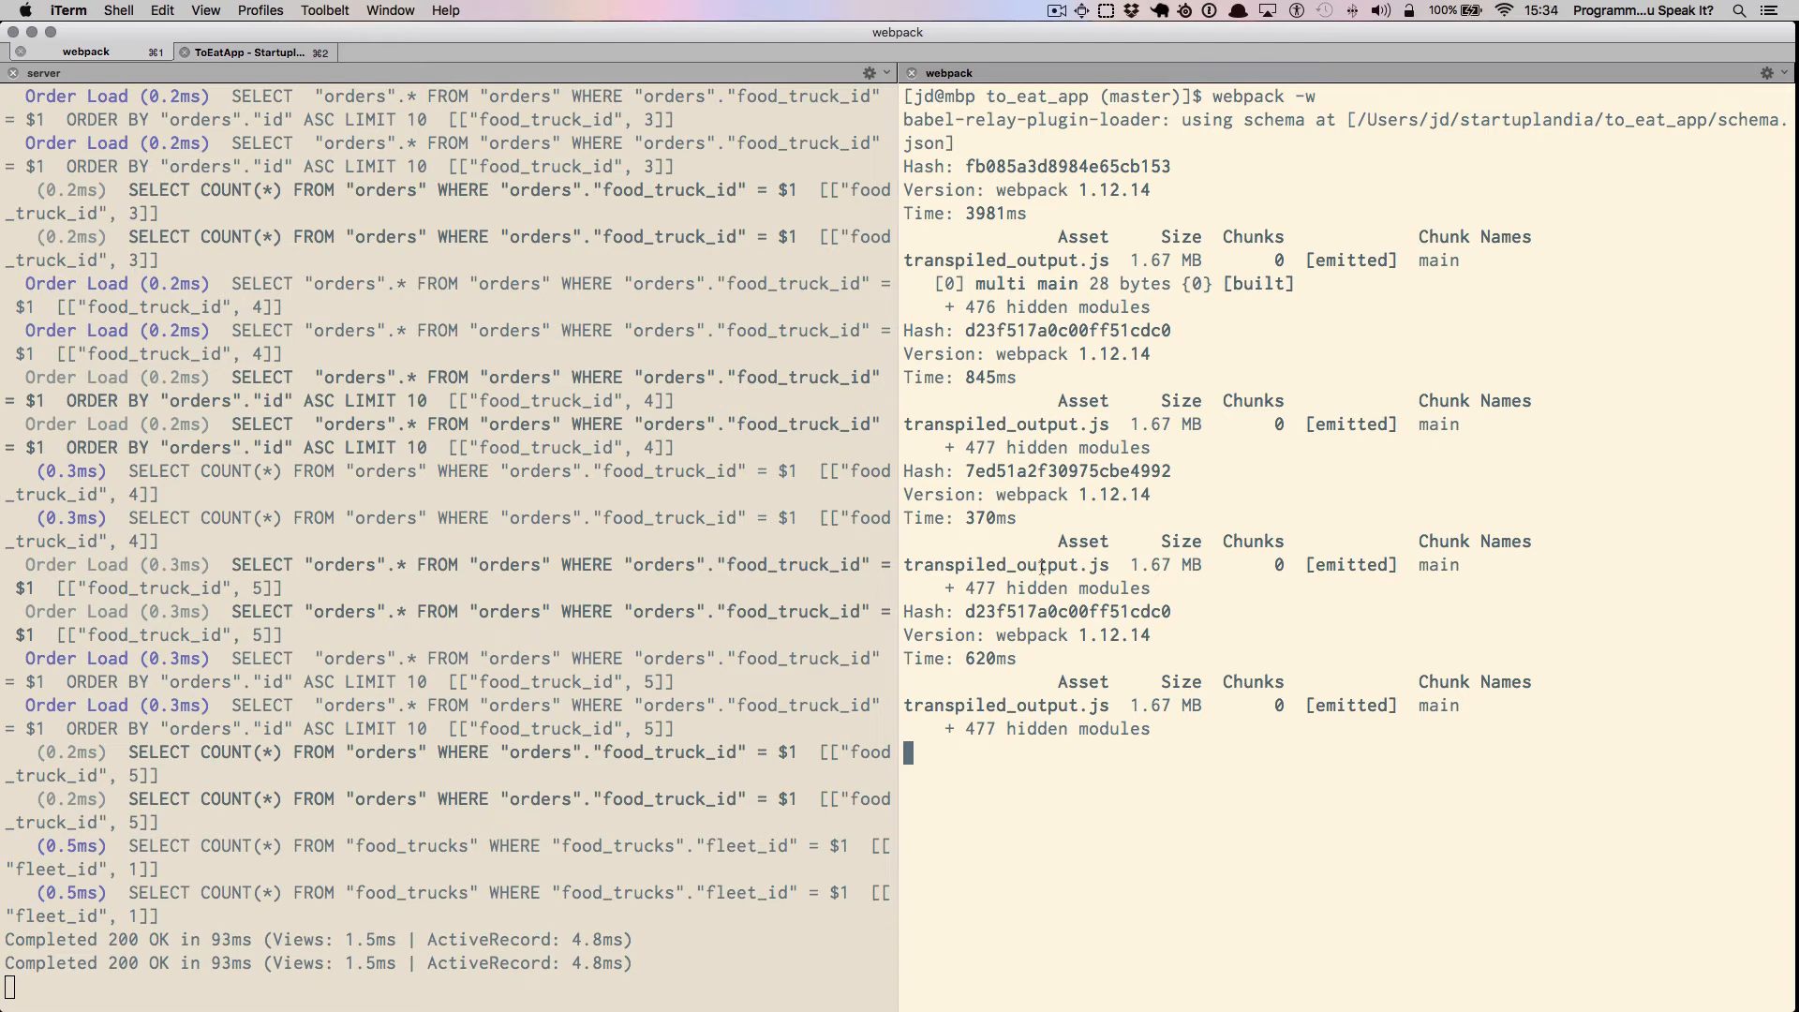
drag(1191, 723, 904, 655)
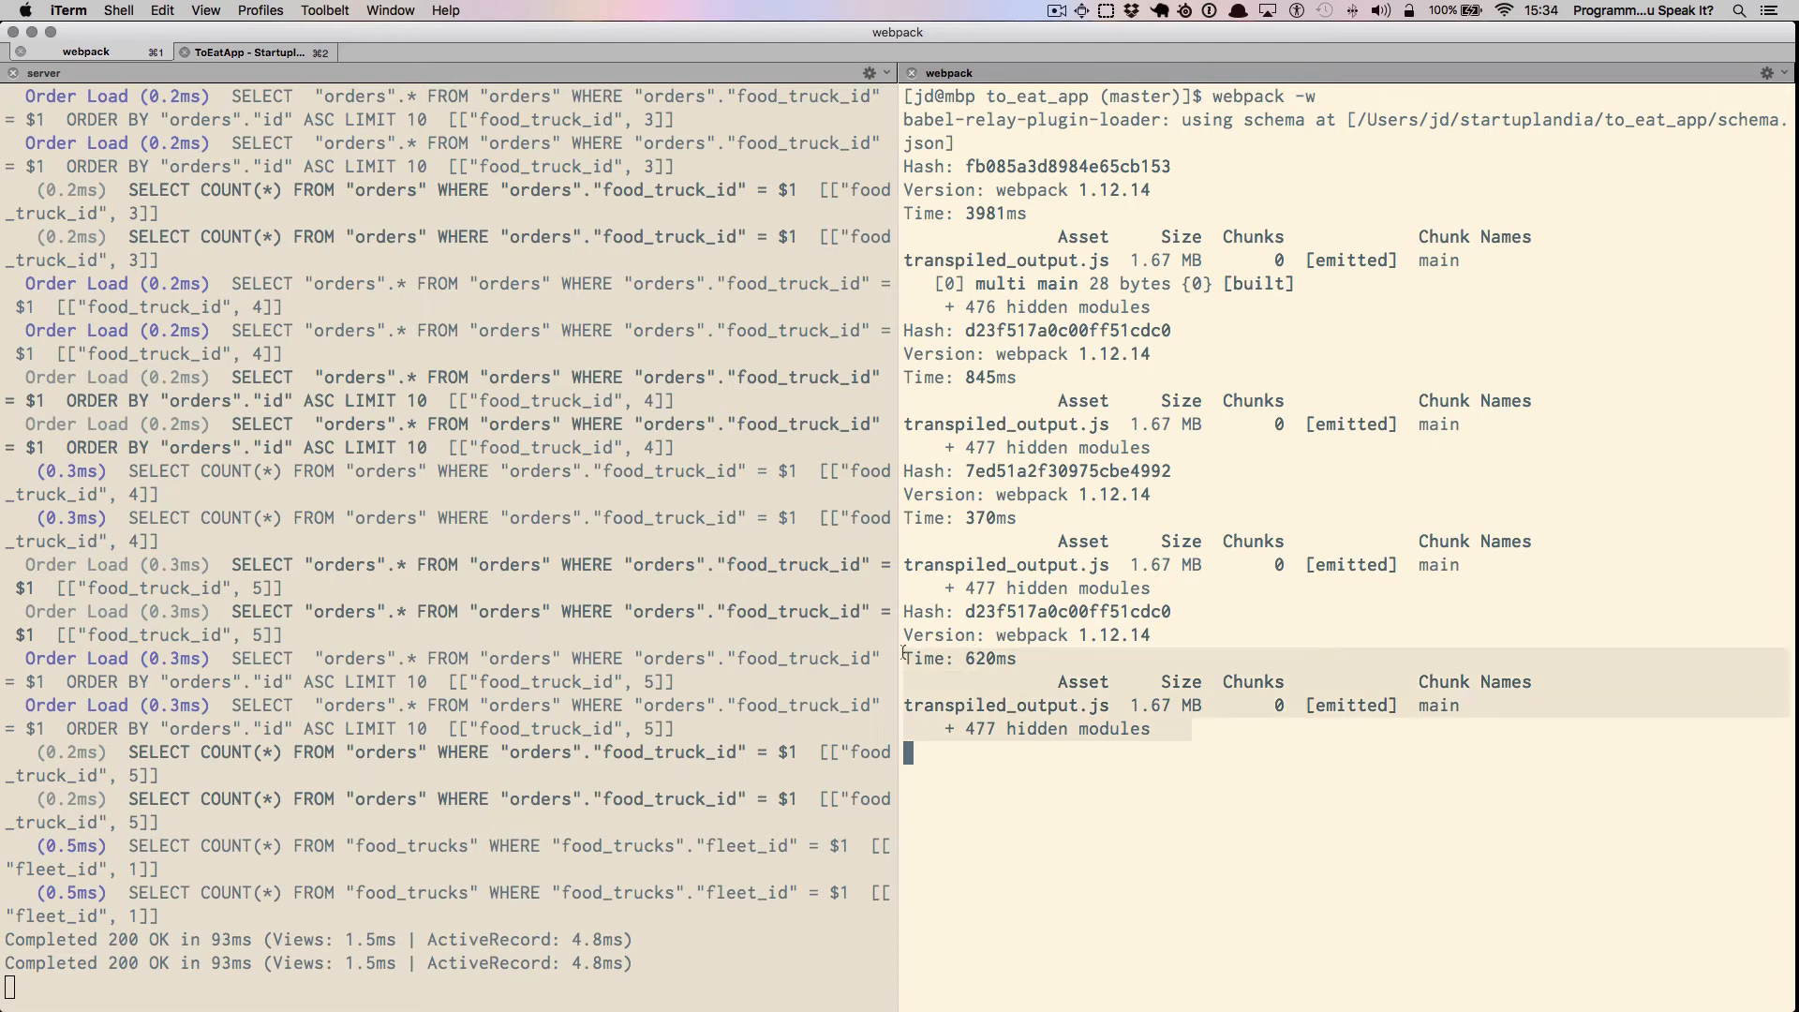
key(super+2)
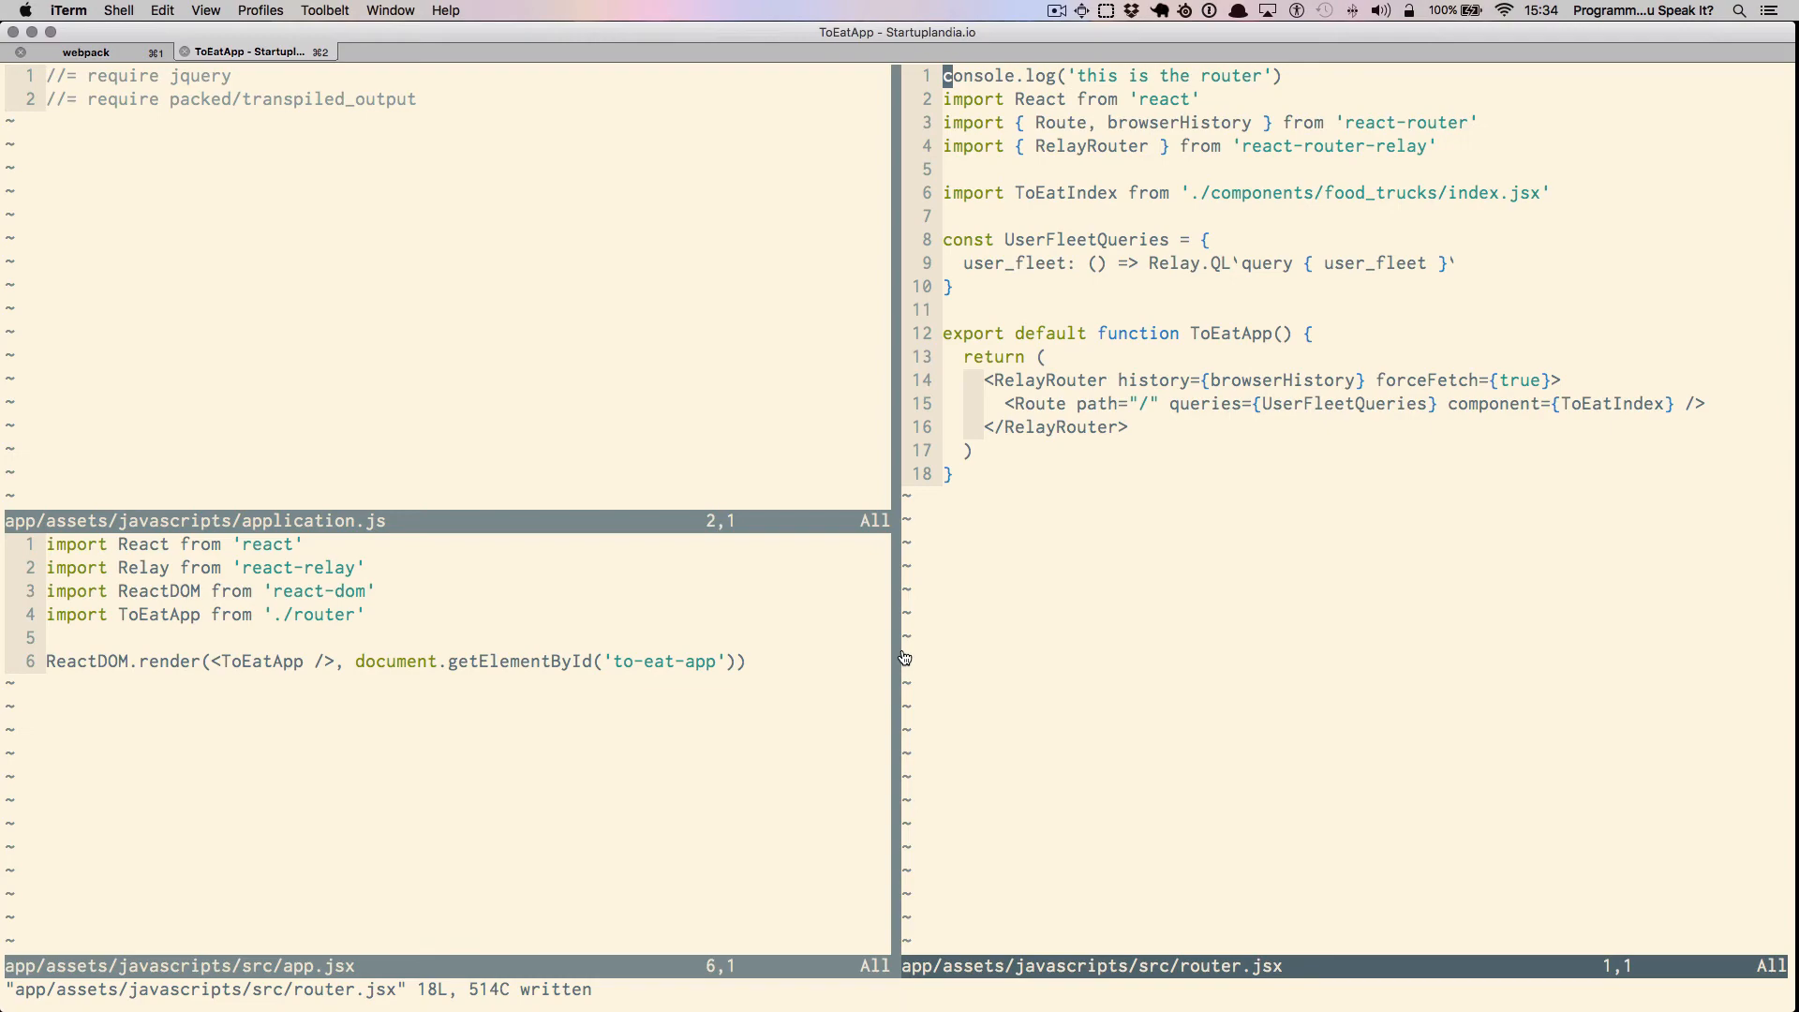
key(super+Tab)
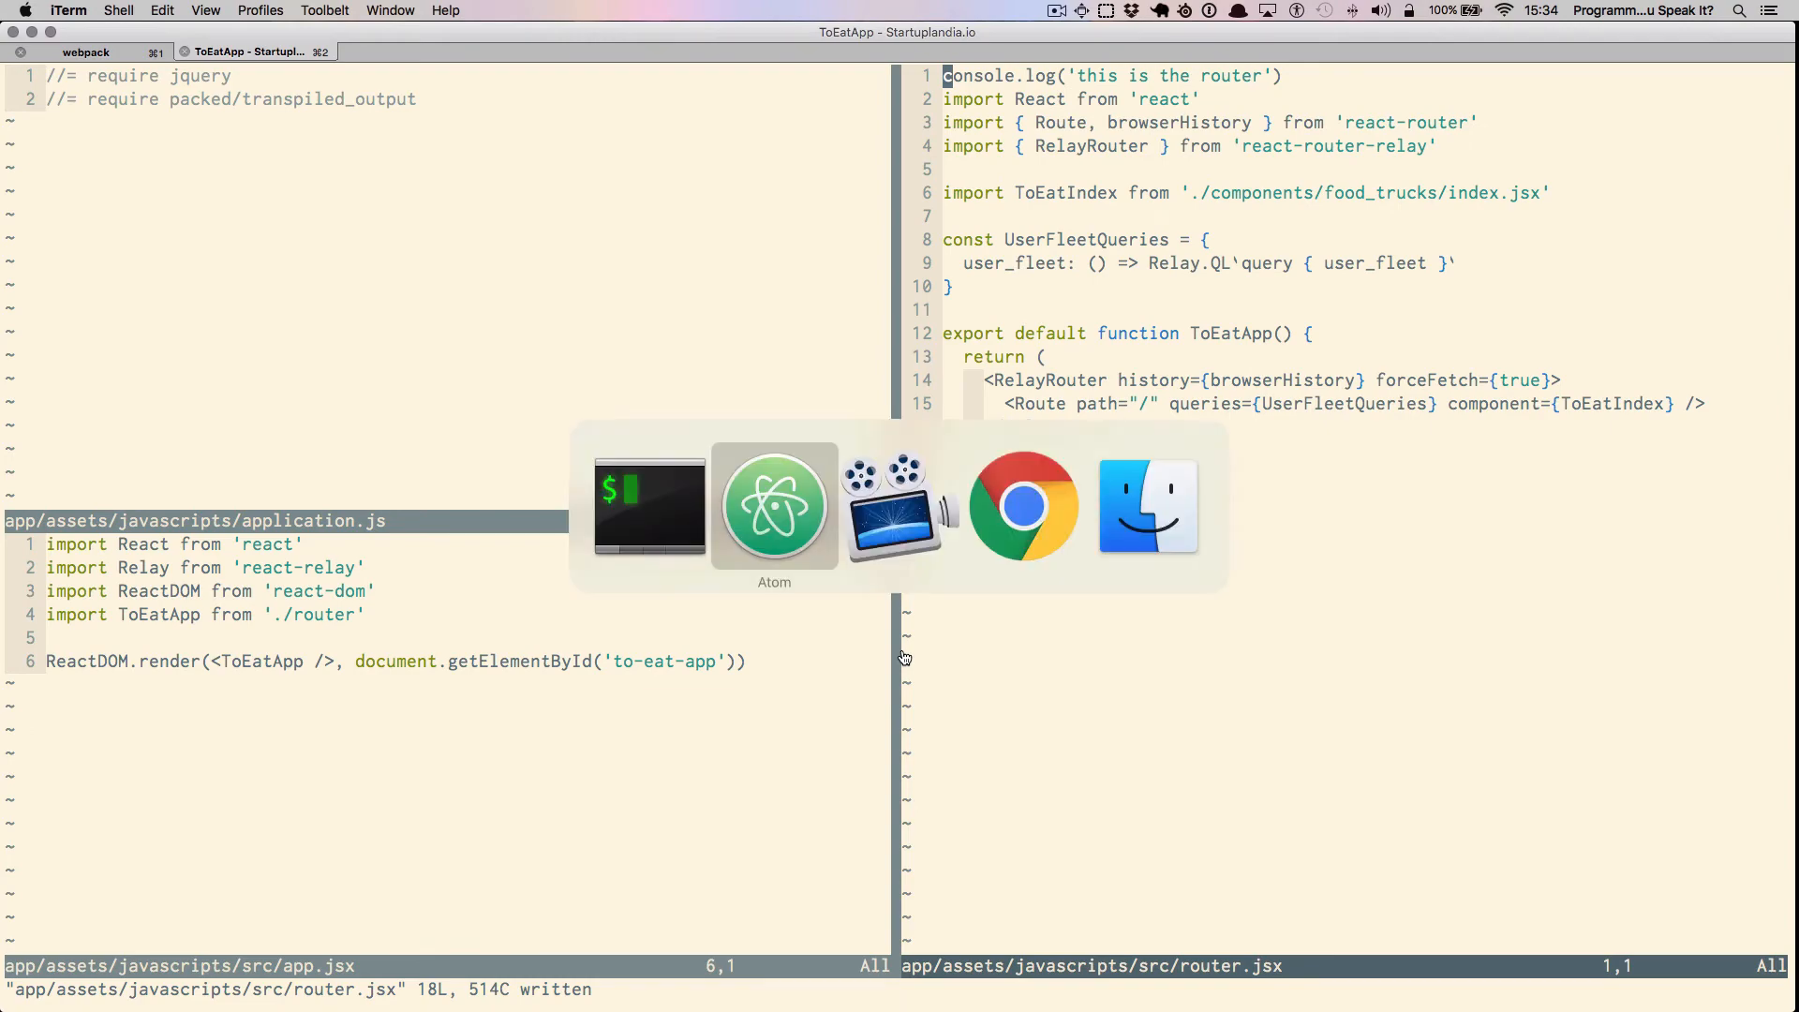
Step: Reload ToEatApp and inspect the 'this is the router' message and logged Object in the console
key(super+Tab)
key(super+Tab)
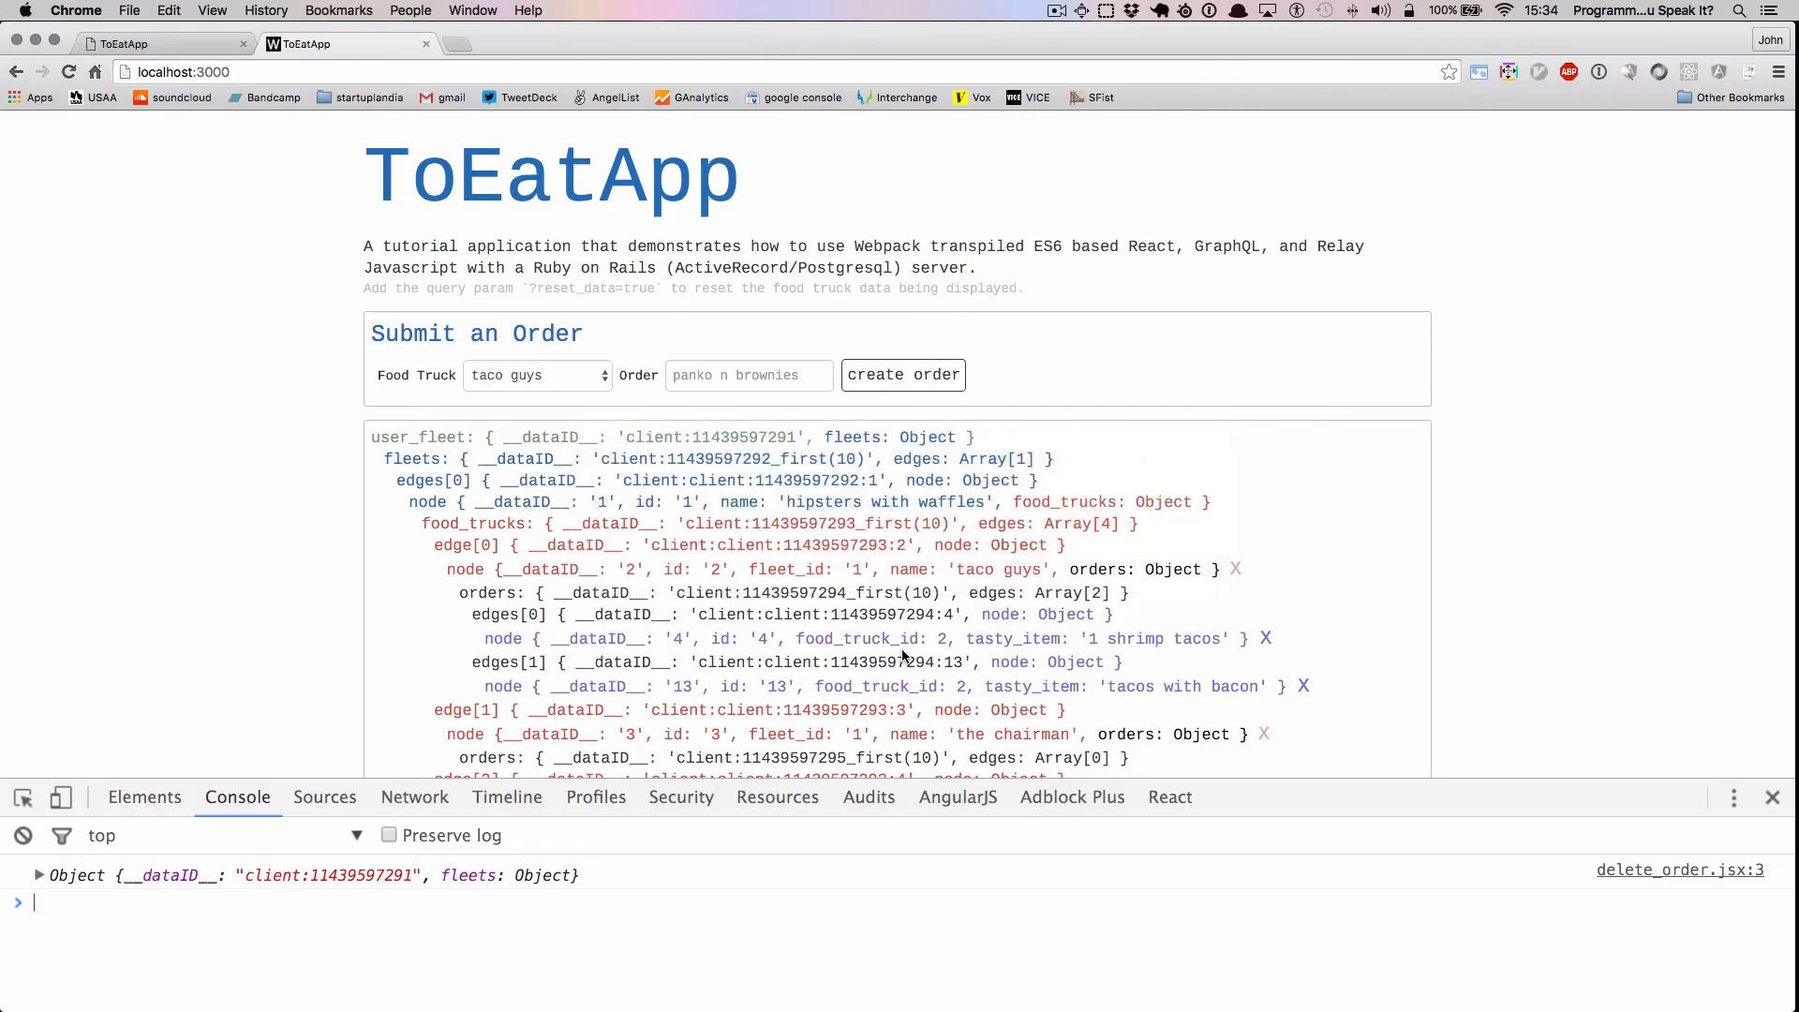
key(super+r)
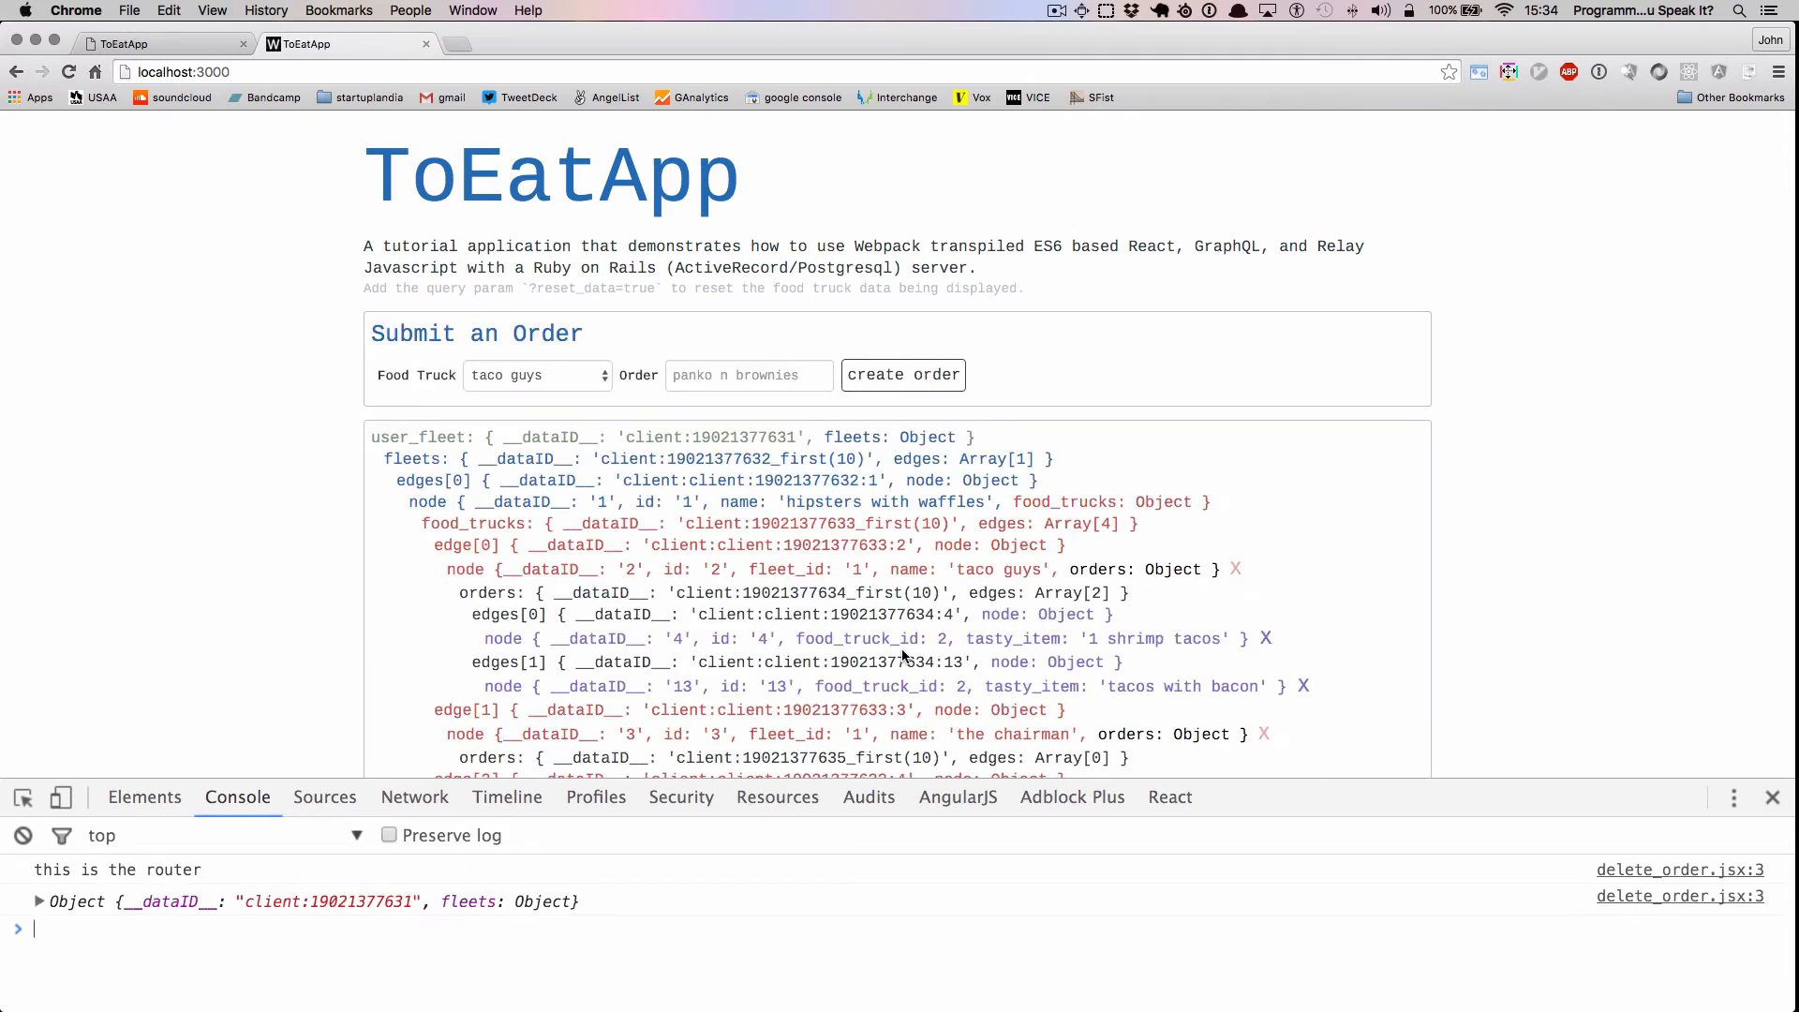
click(213, 952)
drag(210, 867, 46, 867)
drag(579, 902, 36, 901)
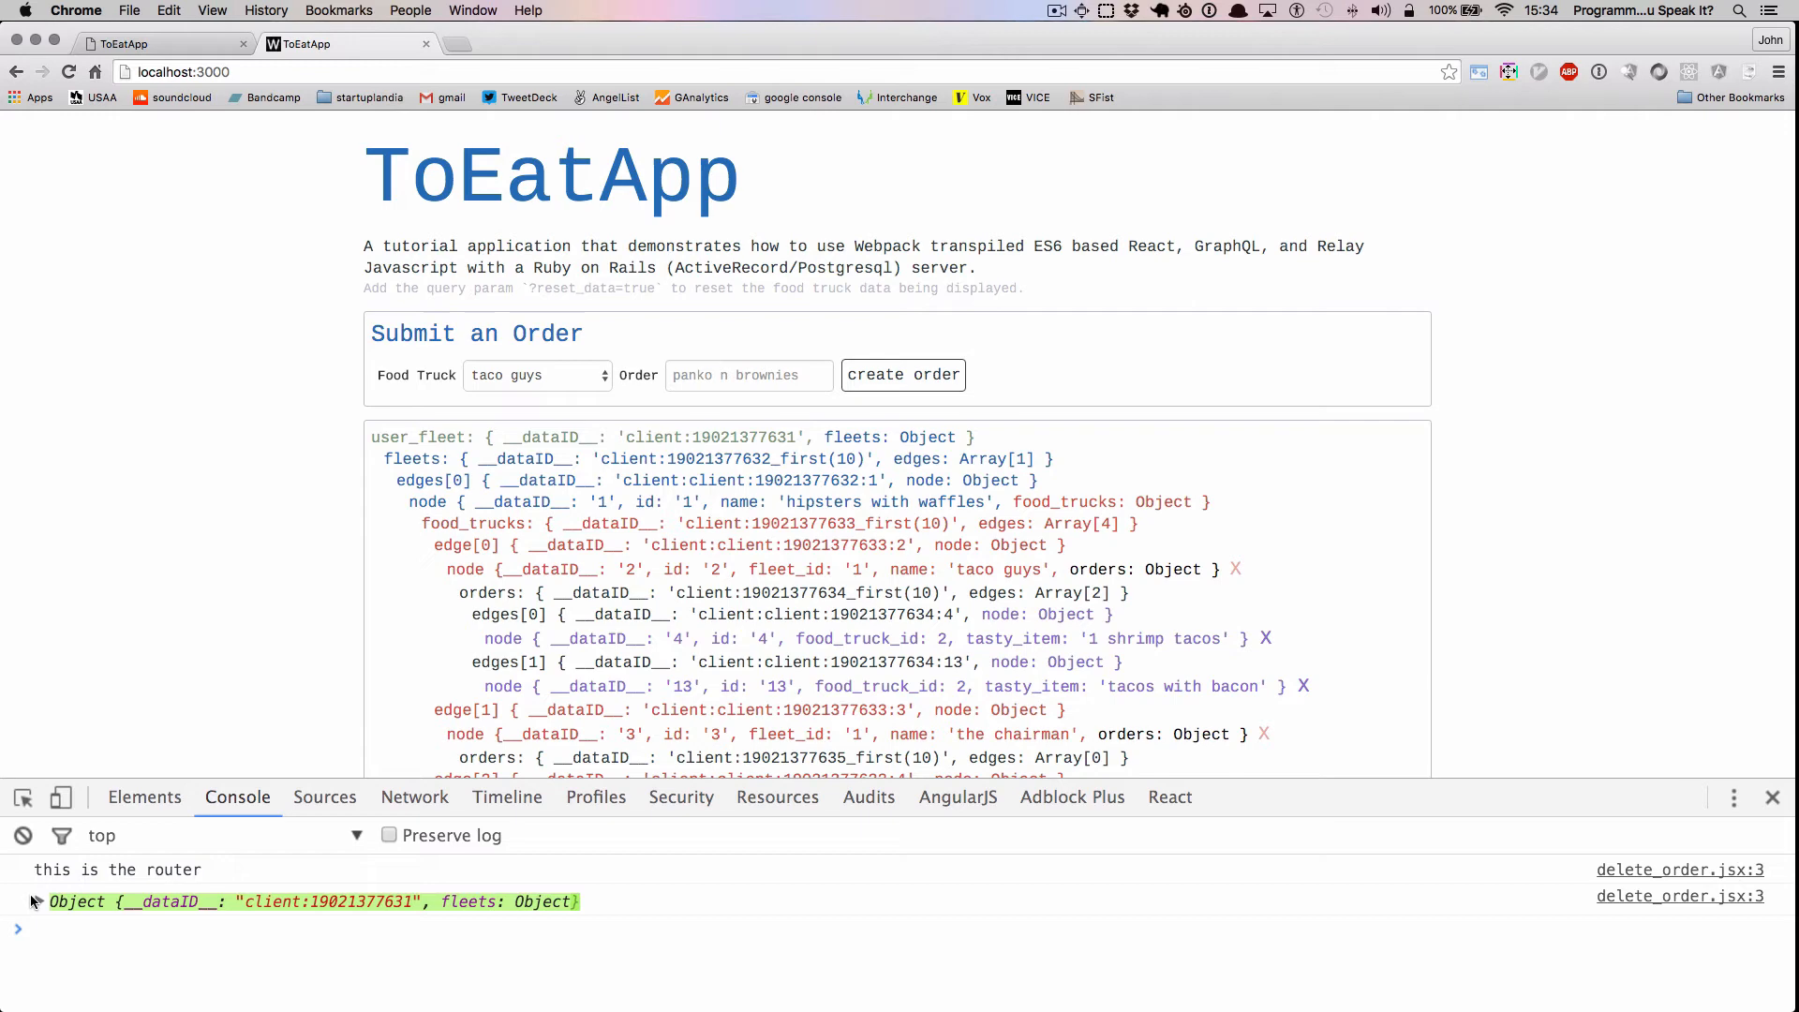
key(super+Tab)
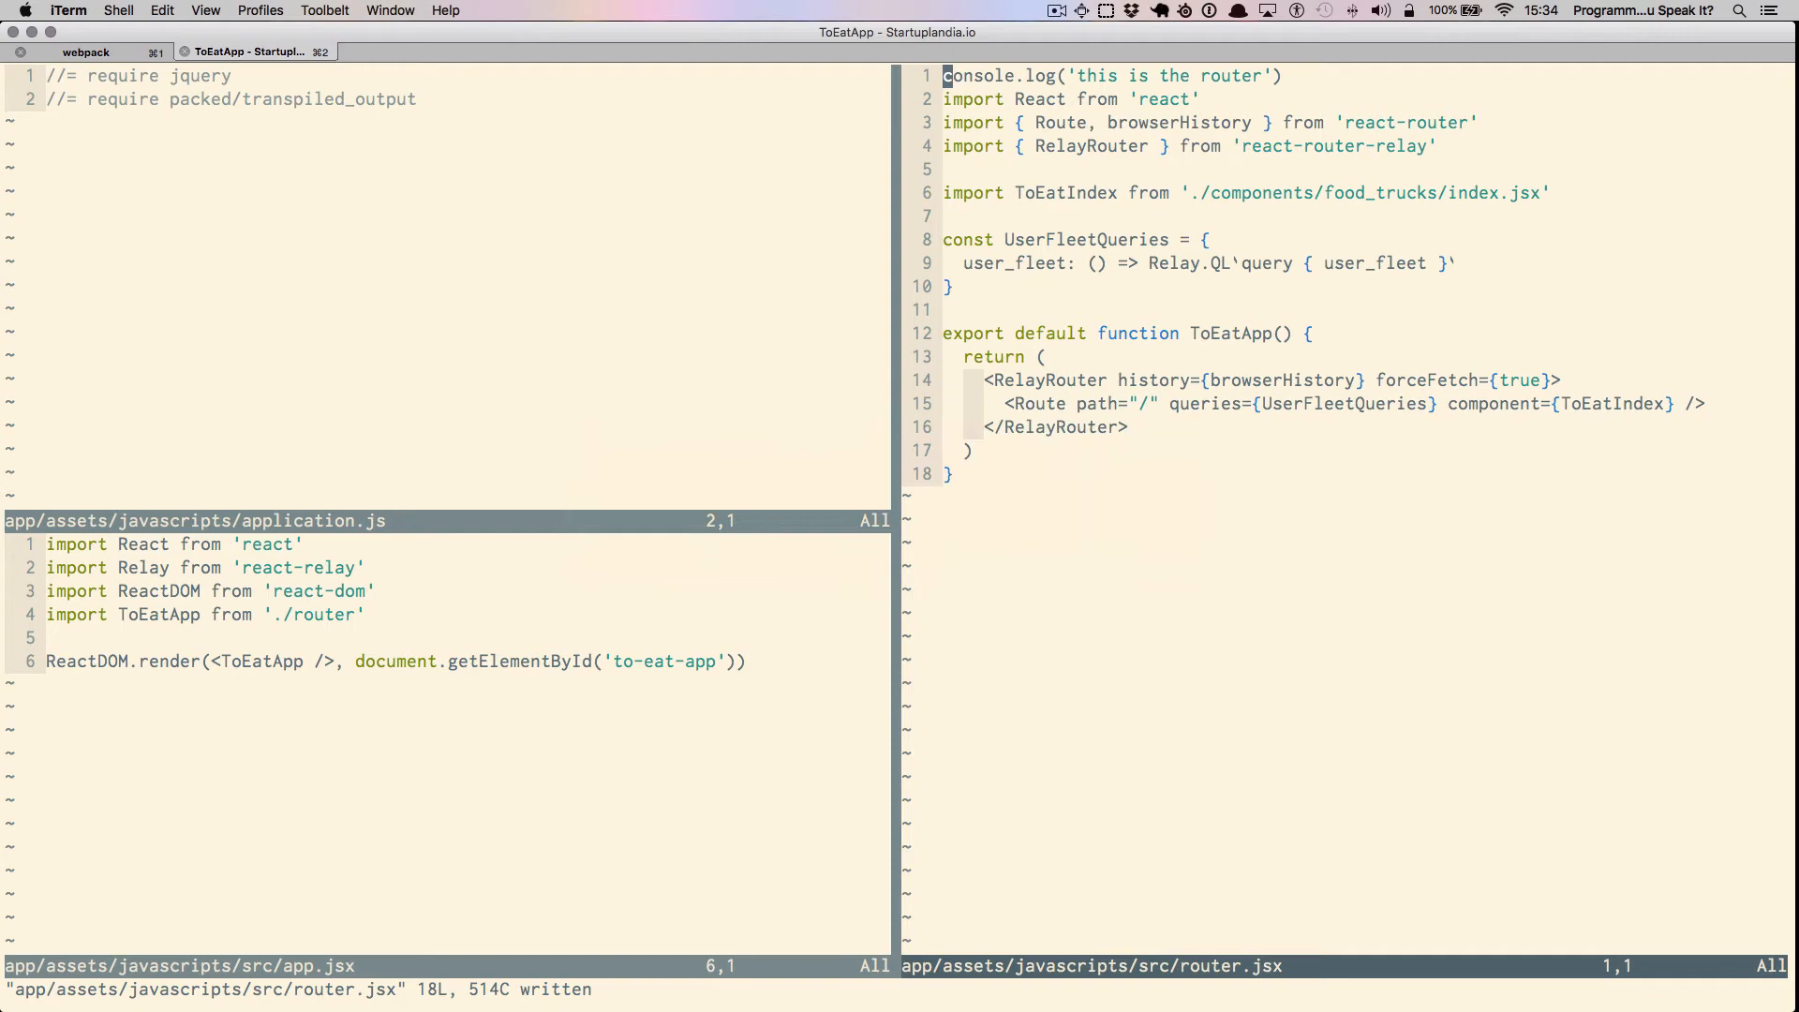
Step: Expand the NERDTree project tree down to app/assets/javascripts/src
key(ctrl+n)
key(j)
key(o)
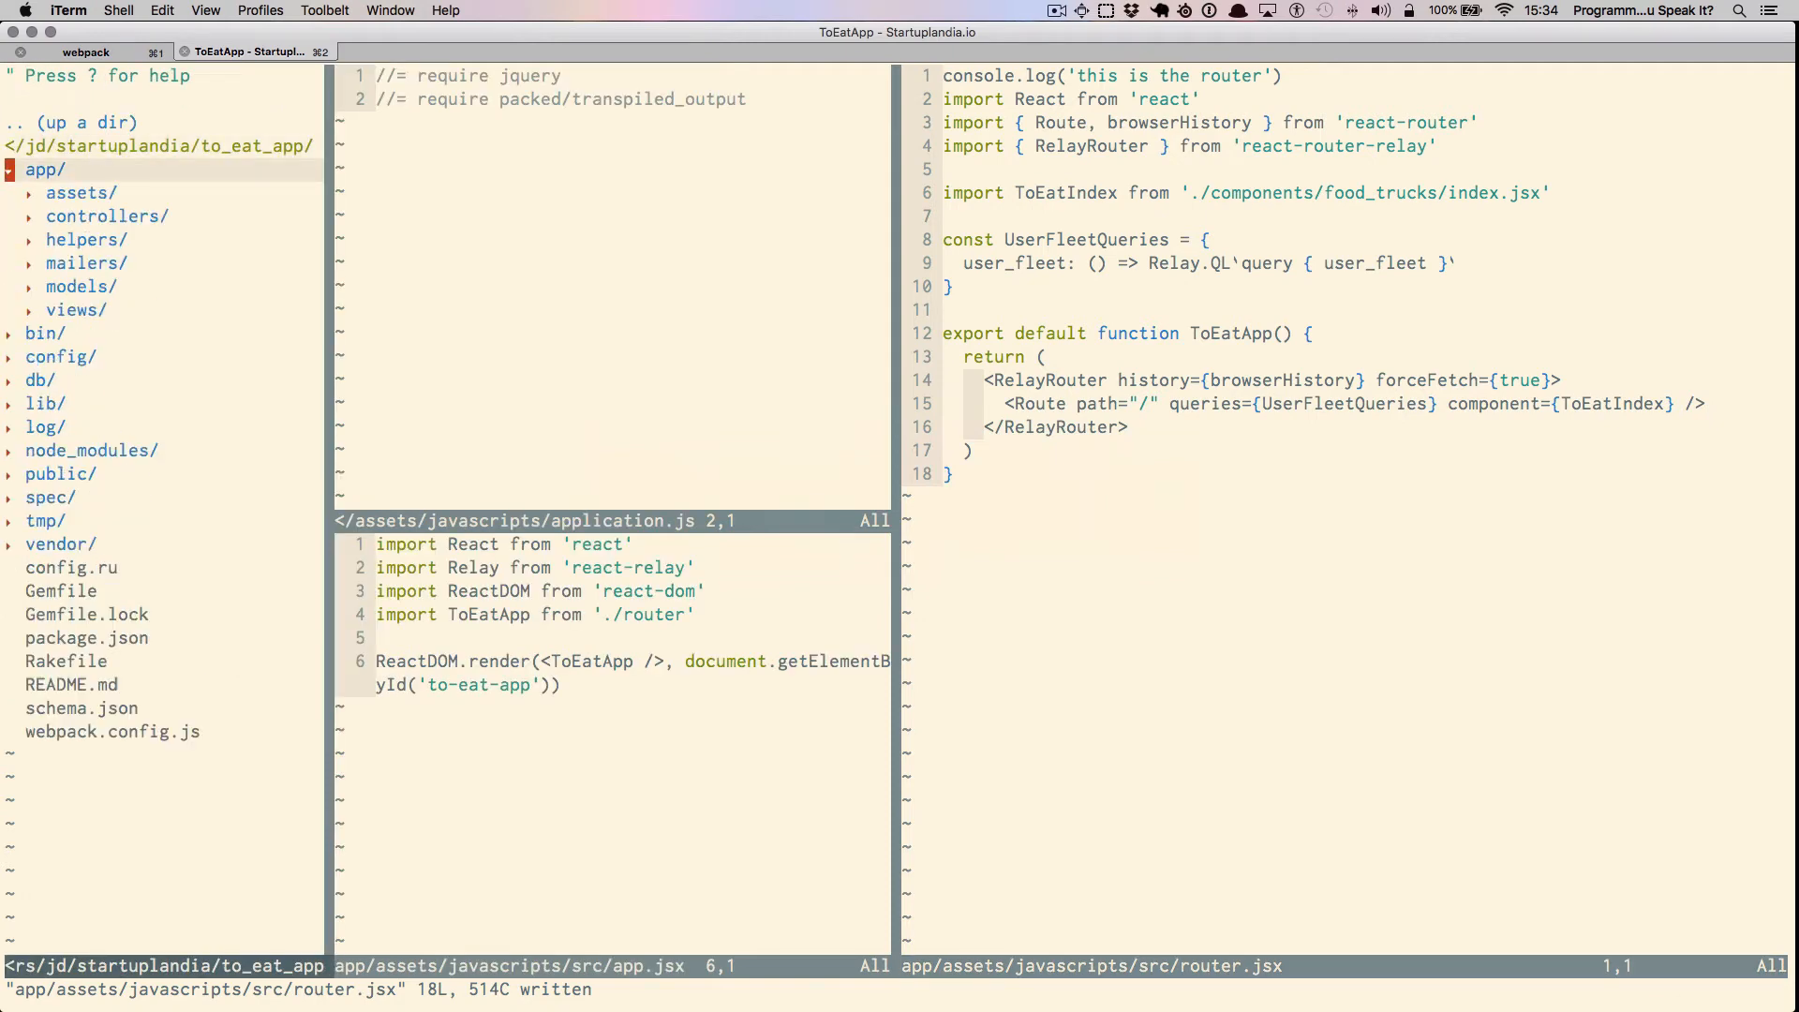
key(j)
key(o)
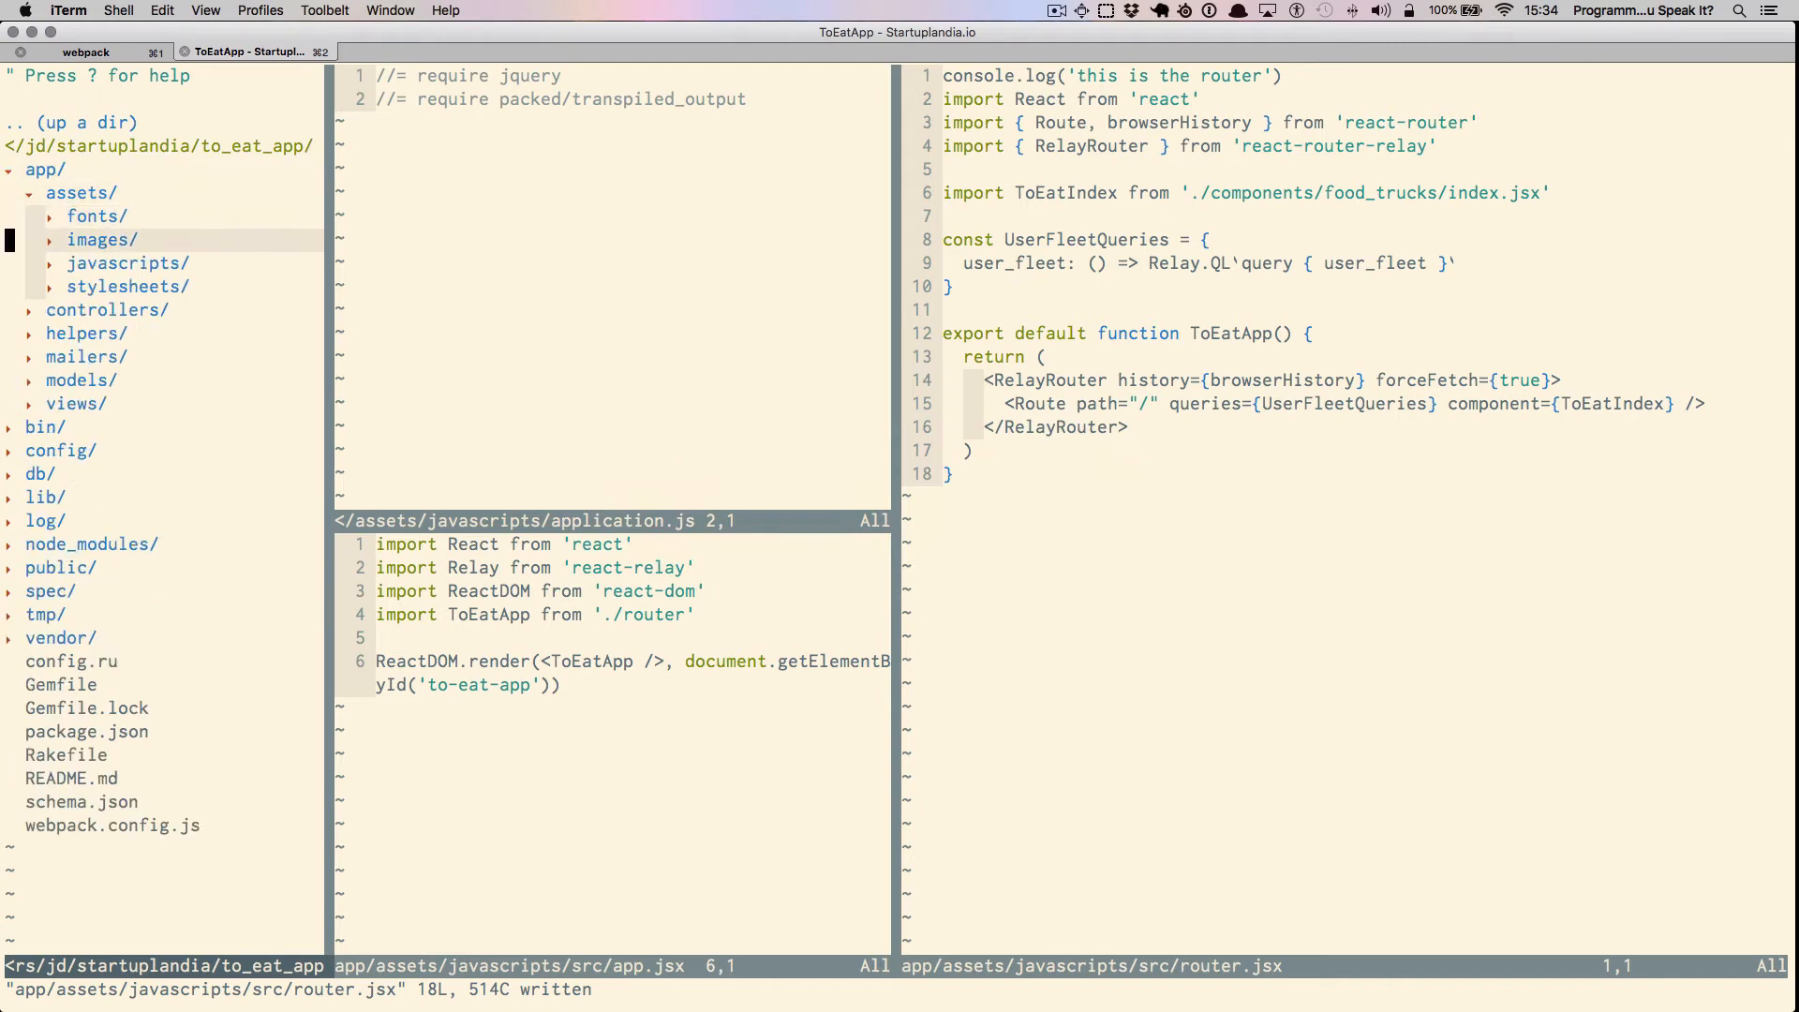
key(j)
key(j)
key(j)
key(o)
key(j)
key(j)
key(o)
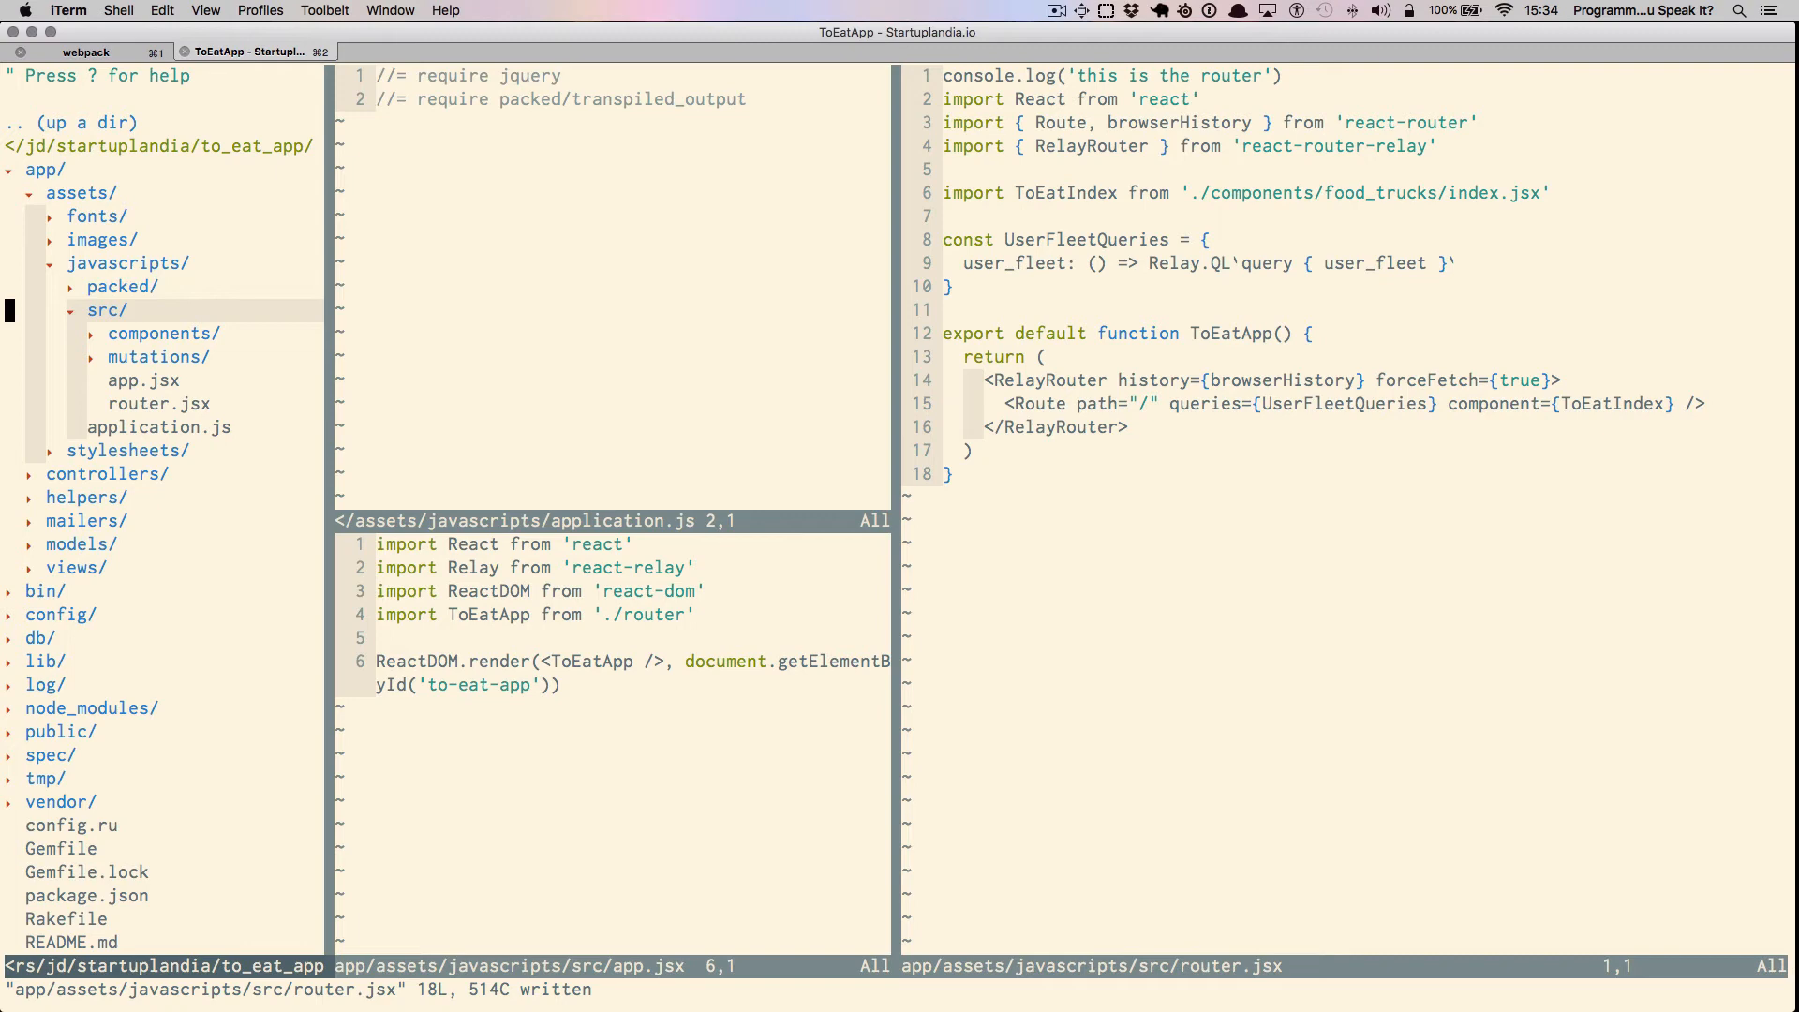
Step: Move to the router.jsx split and visually mark its import lines
key(ctrl+w)
key(l)
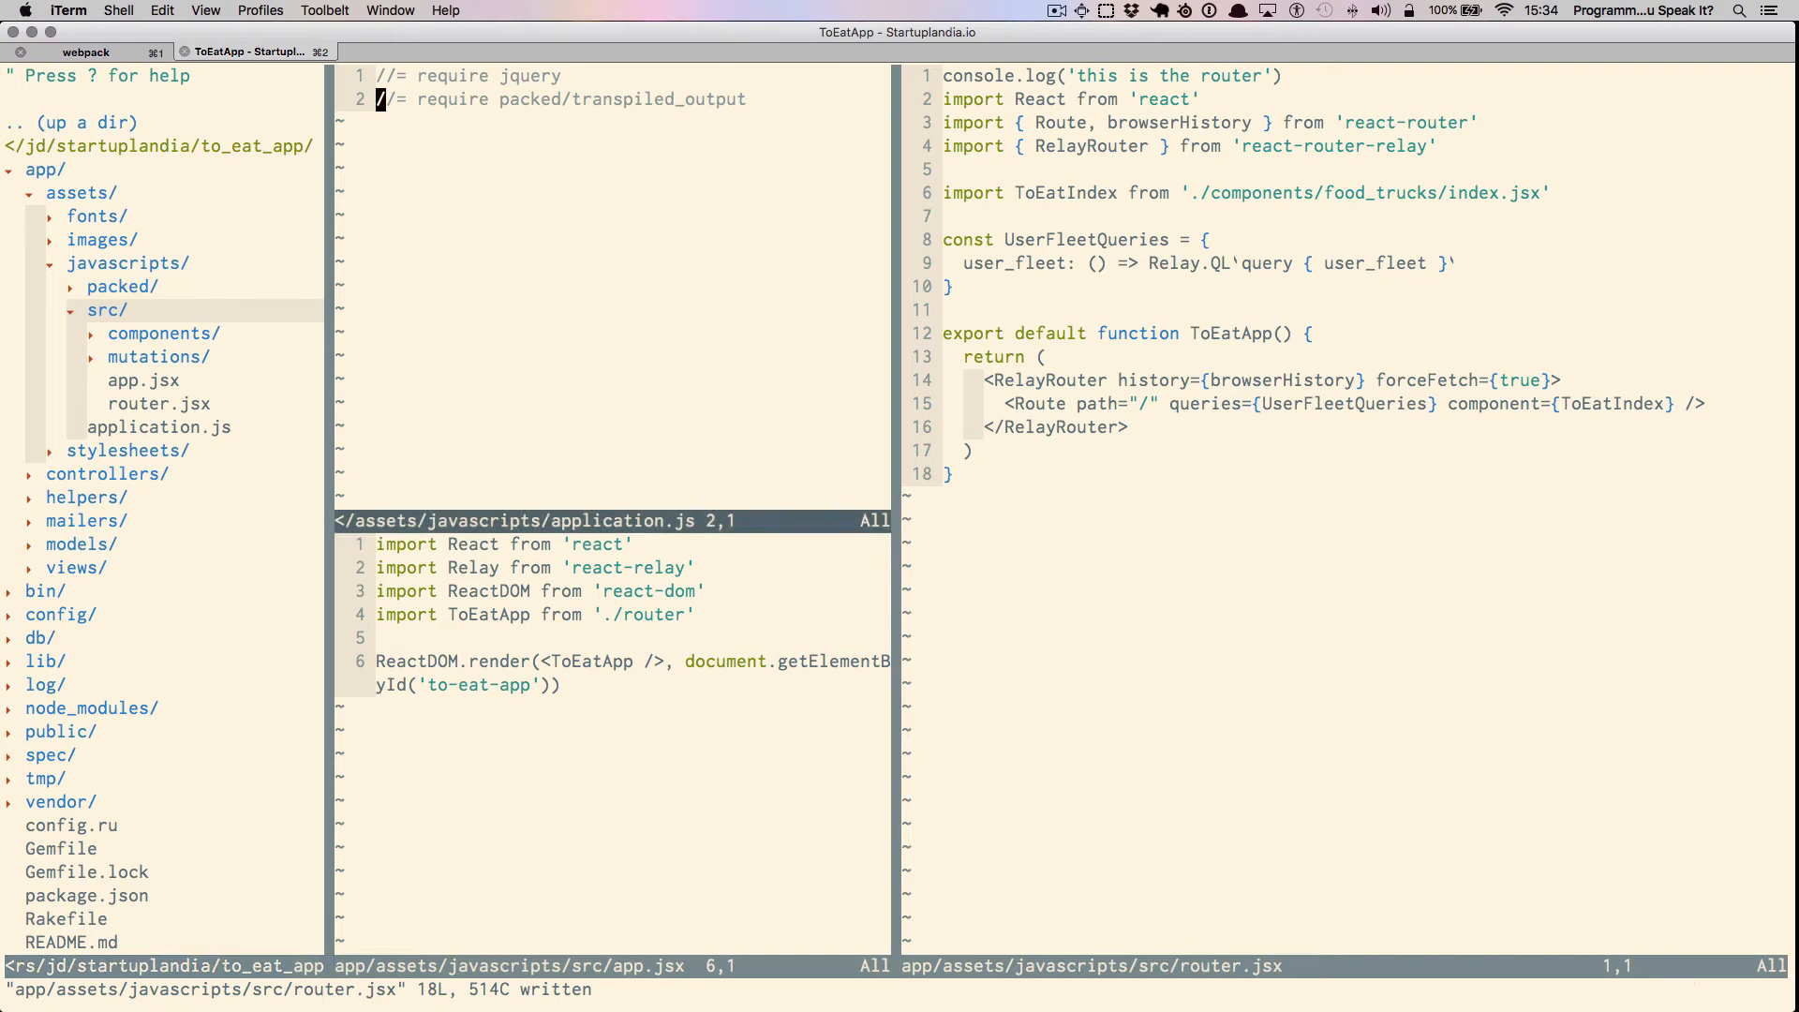
key(ctrl+w)
key(l)
key(j)
key(V)
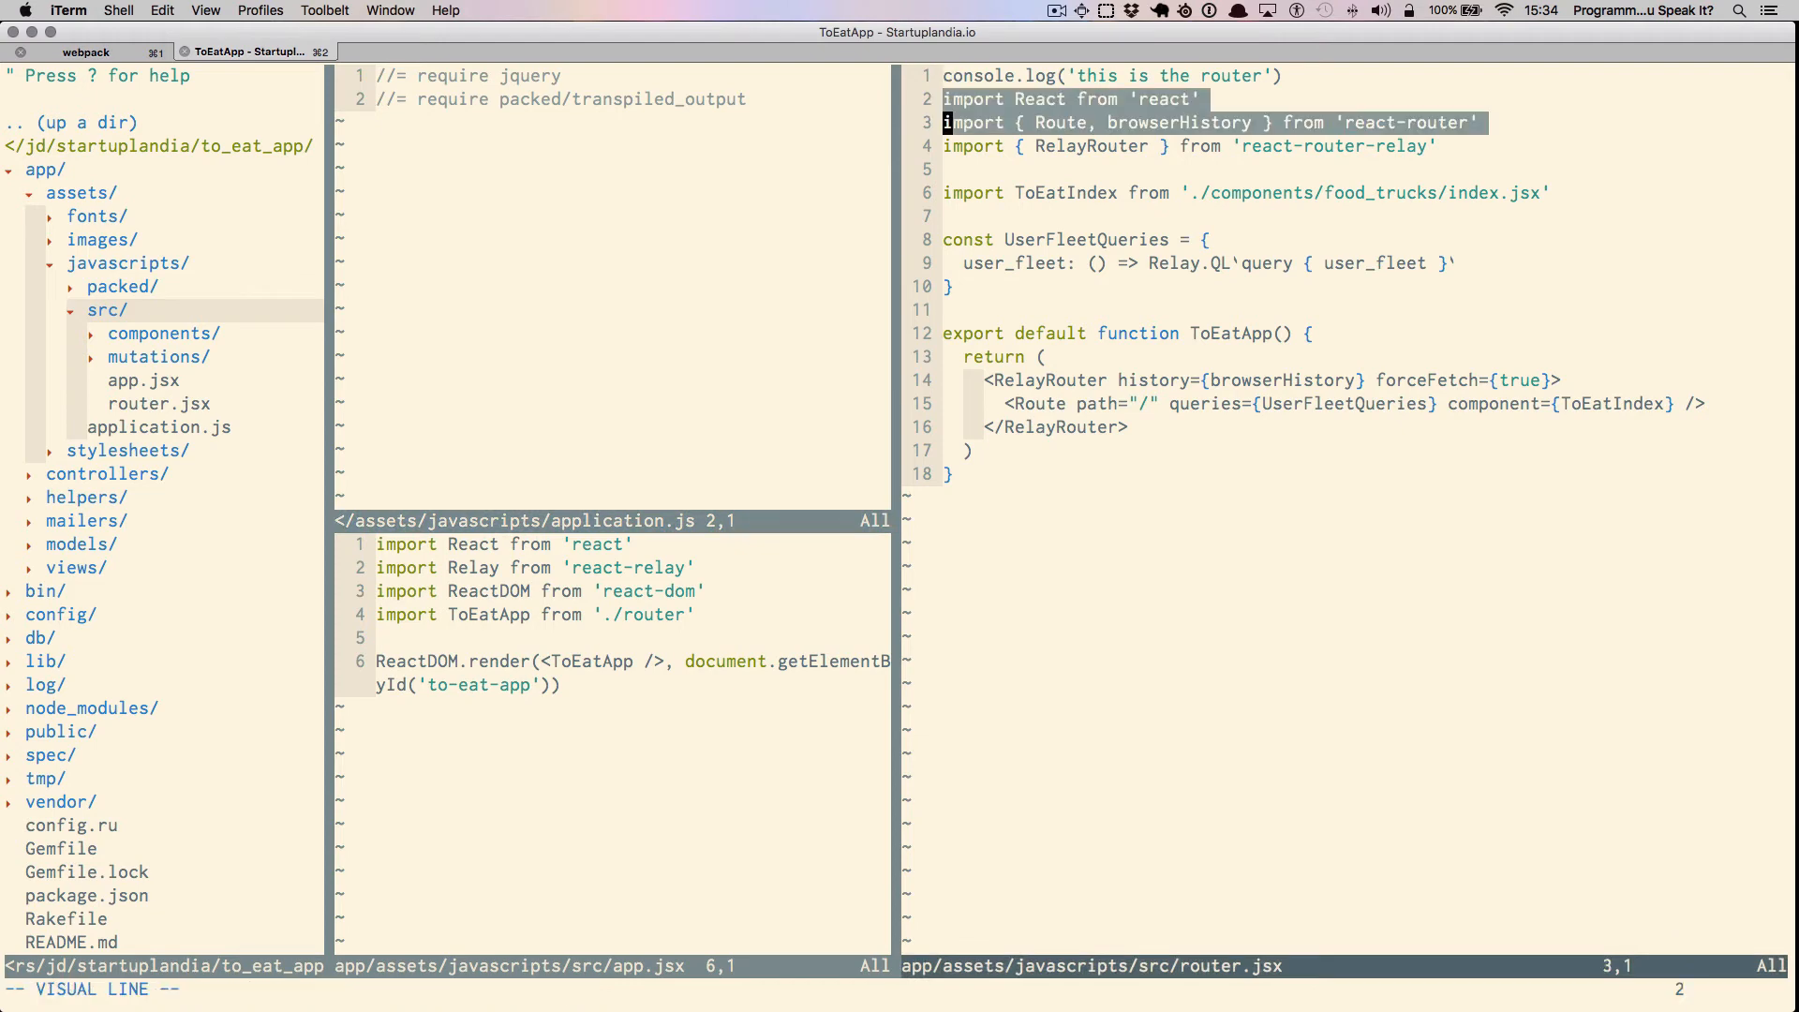
key(j)
key(j)
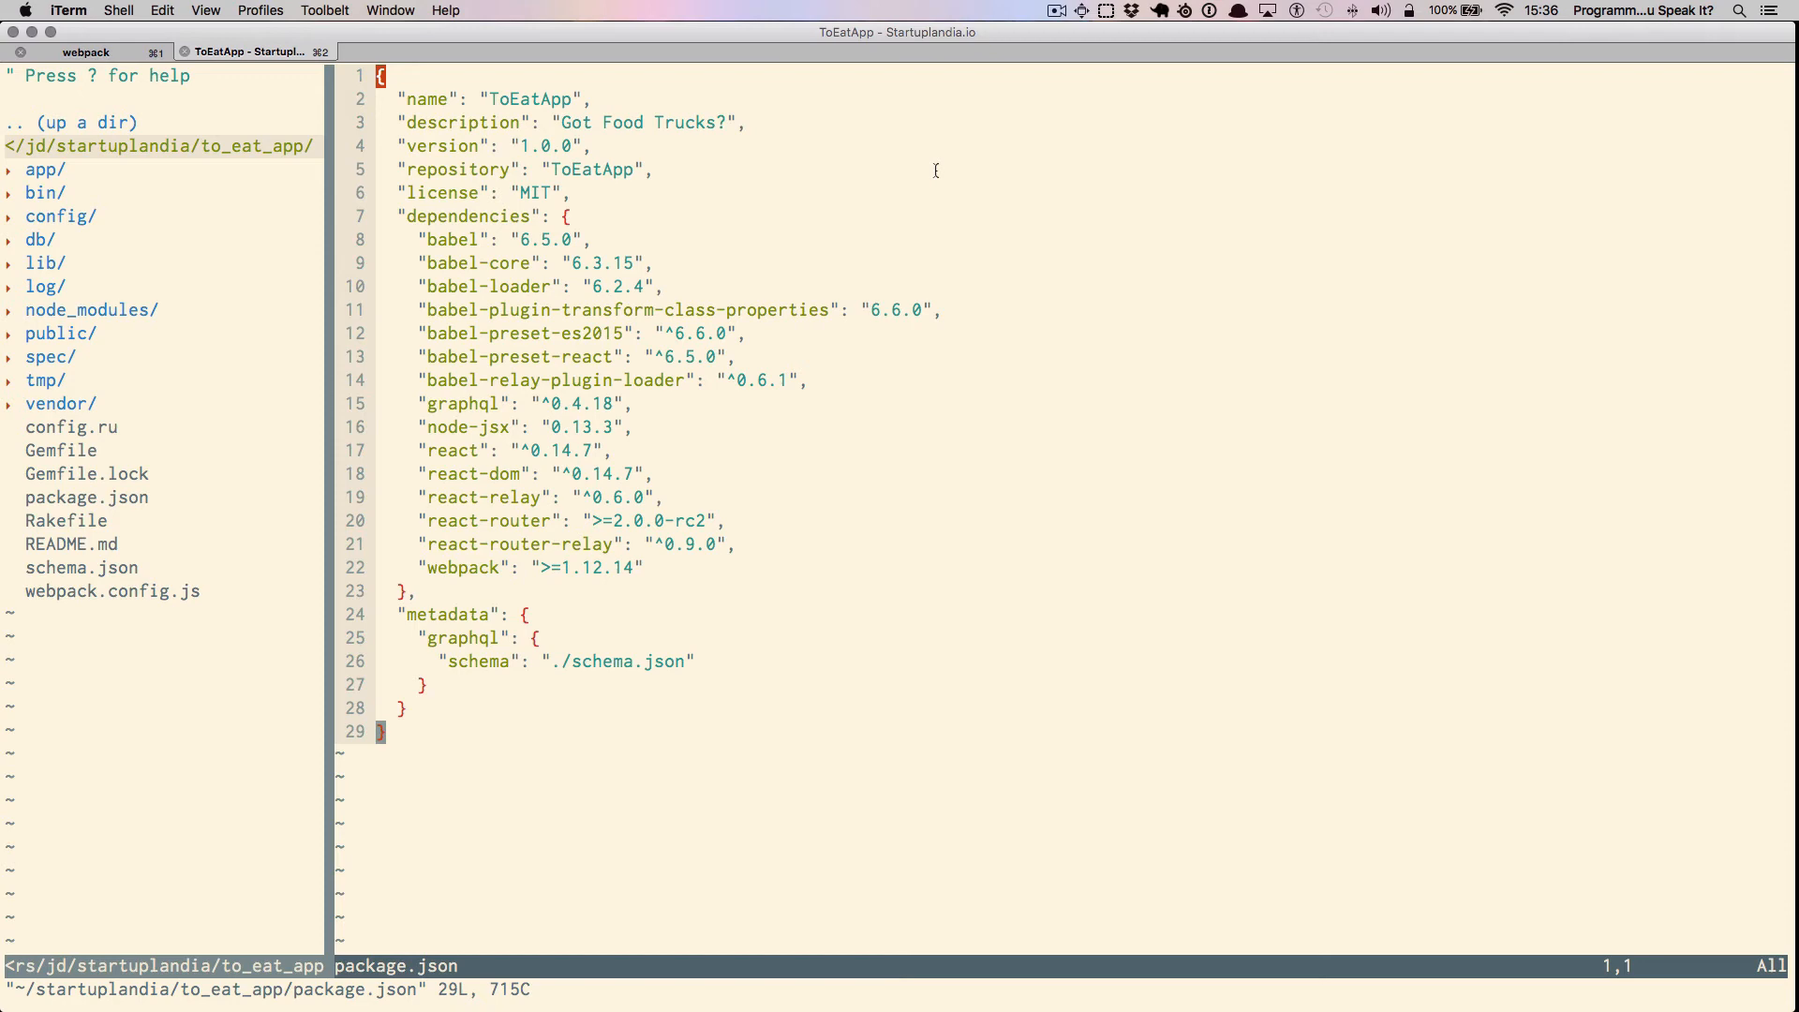
Step: Find and open schema.json via the CtrlP file search
key(ctrl+p)
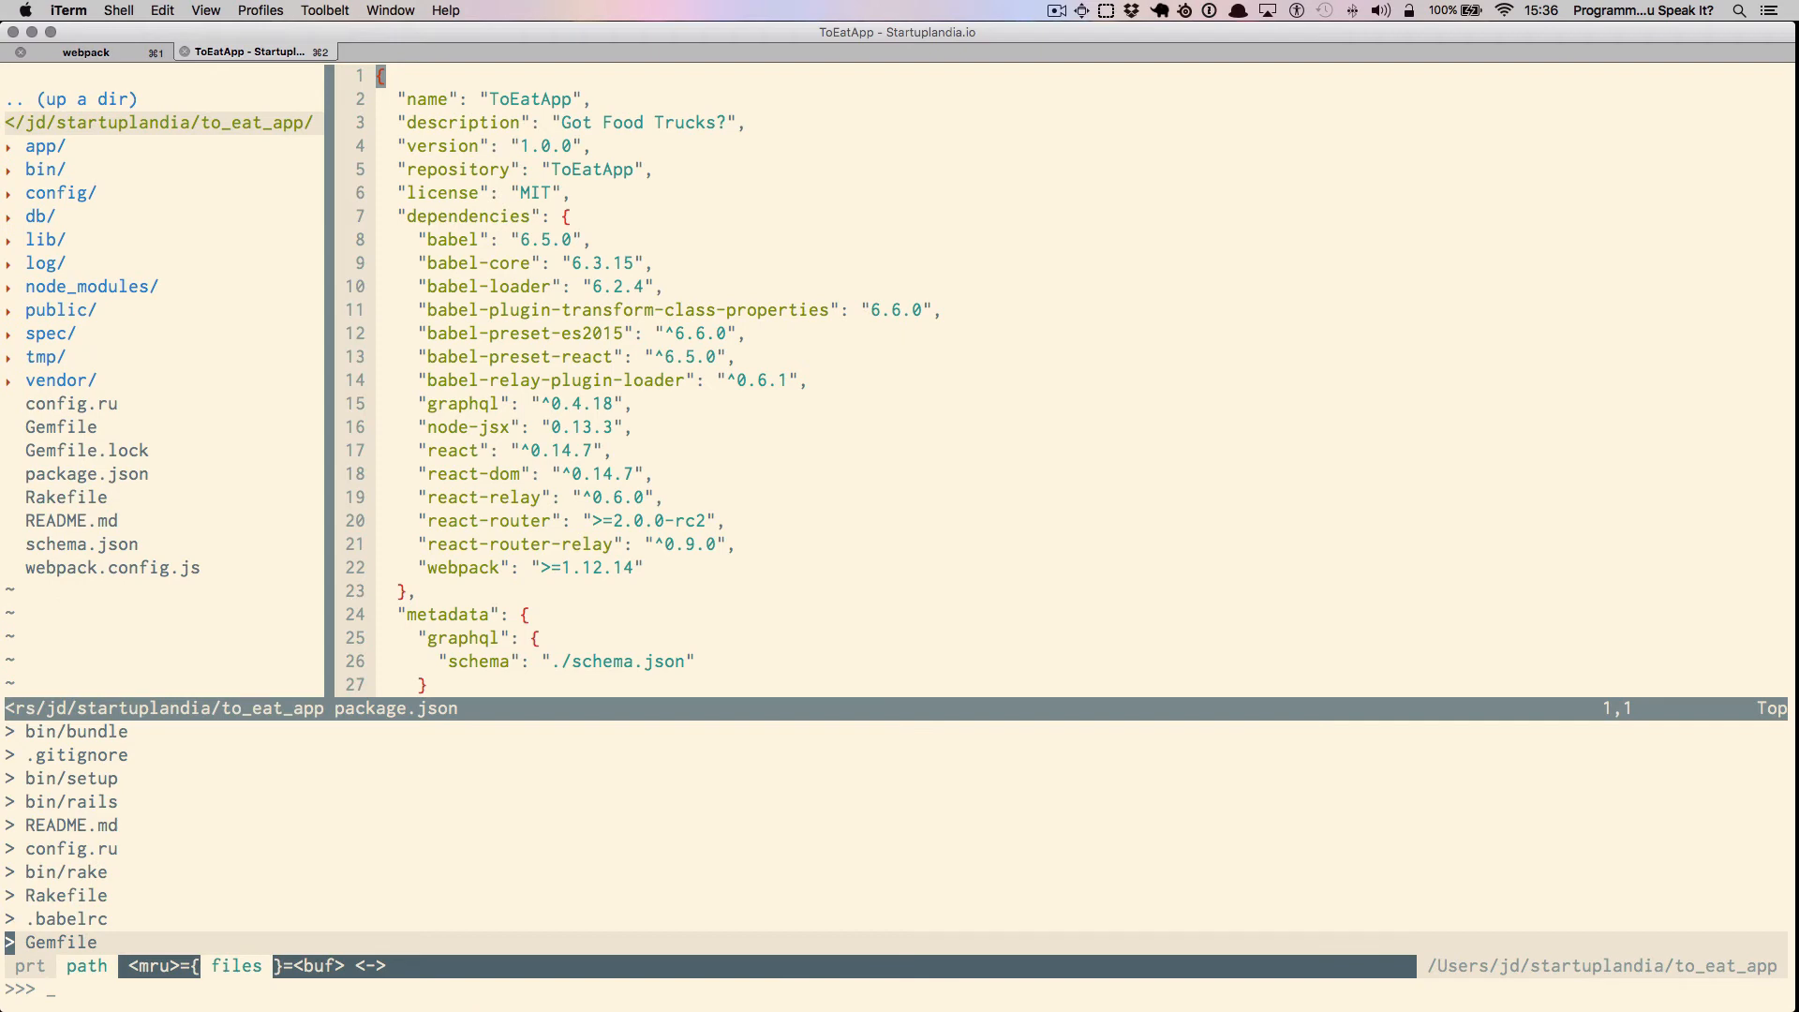
text(schame)
key(BackSpace)
key(BackSpace)
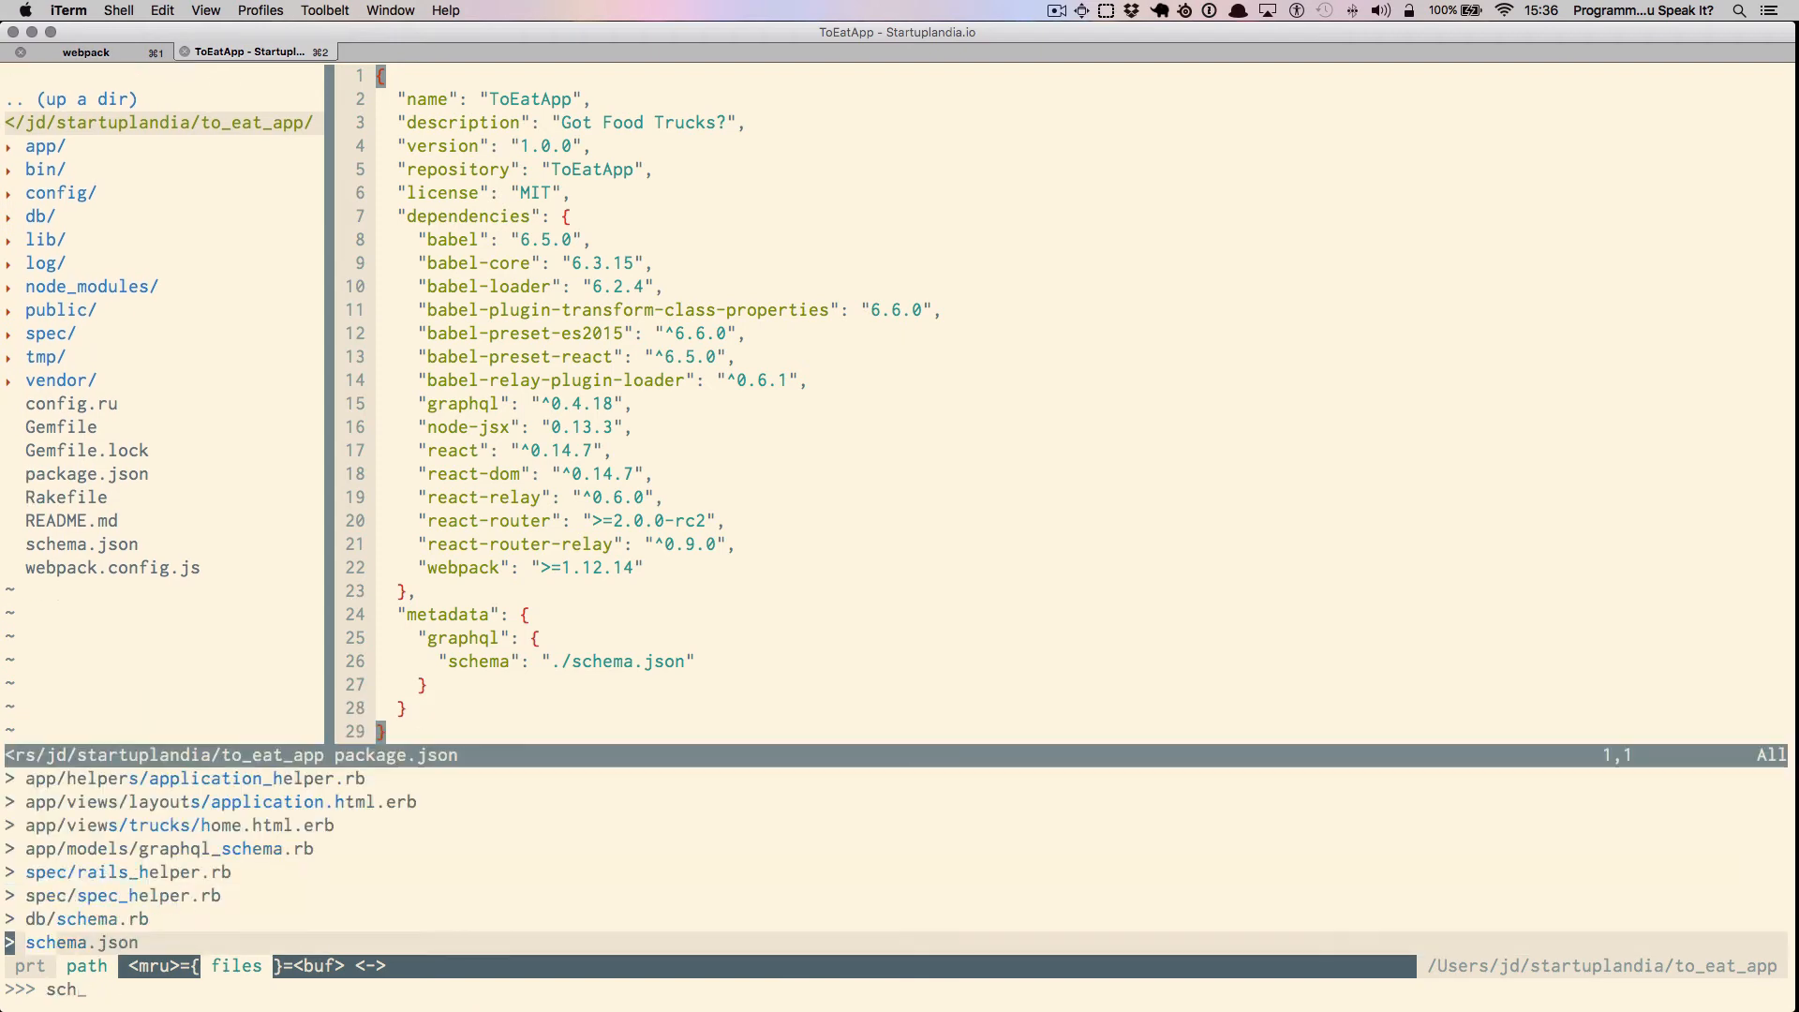
key(Return)
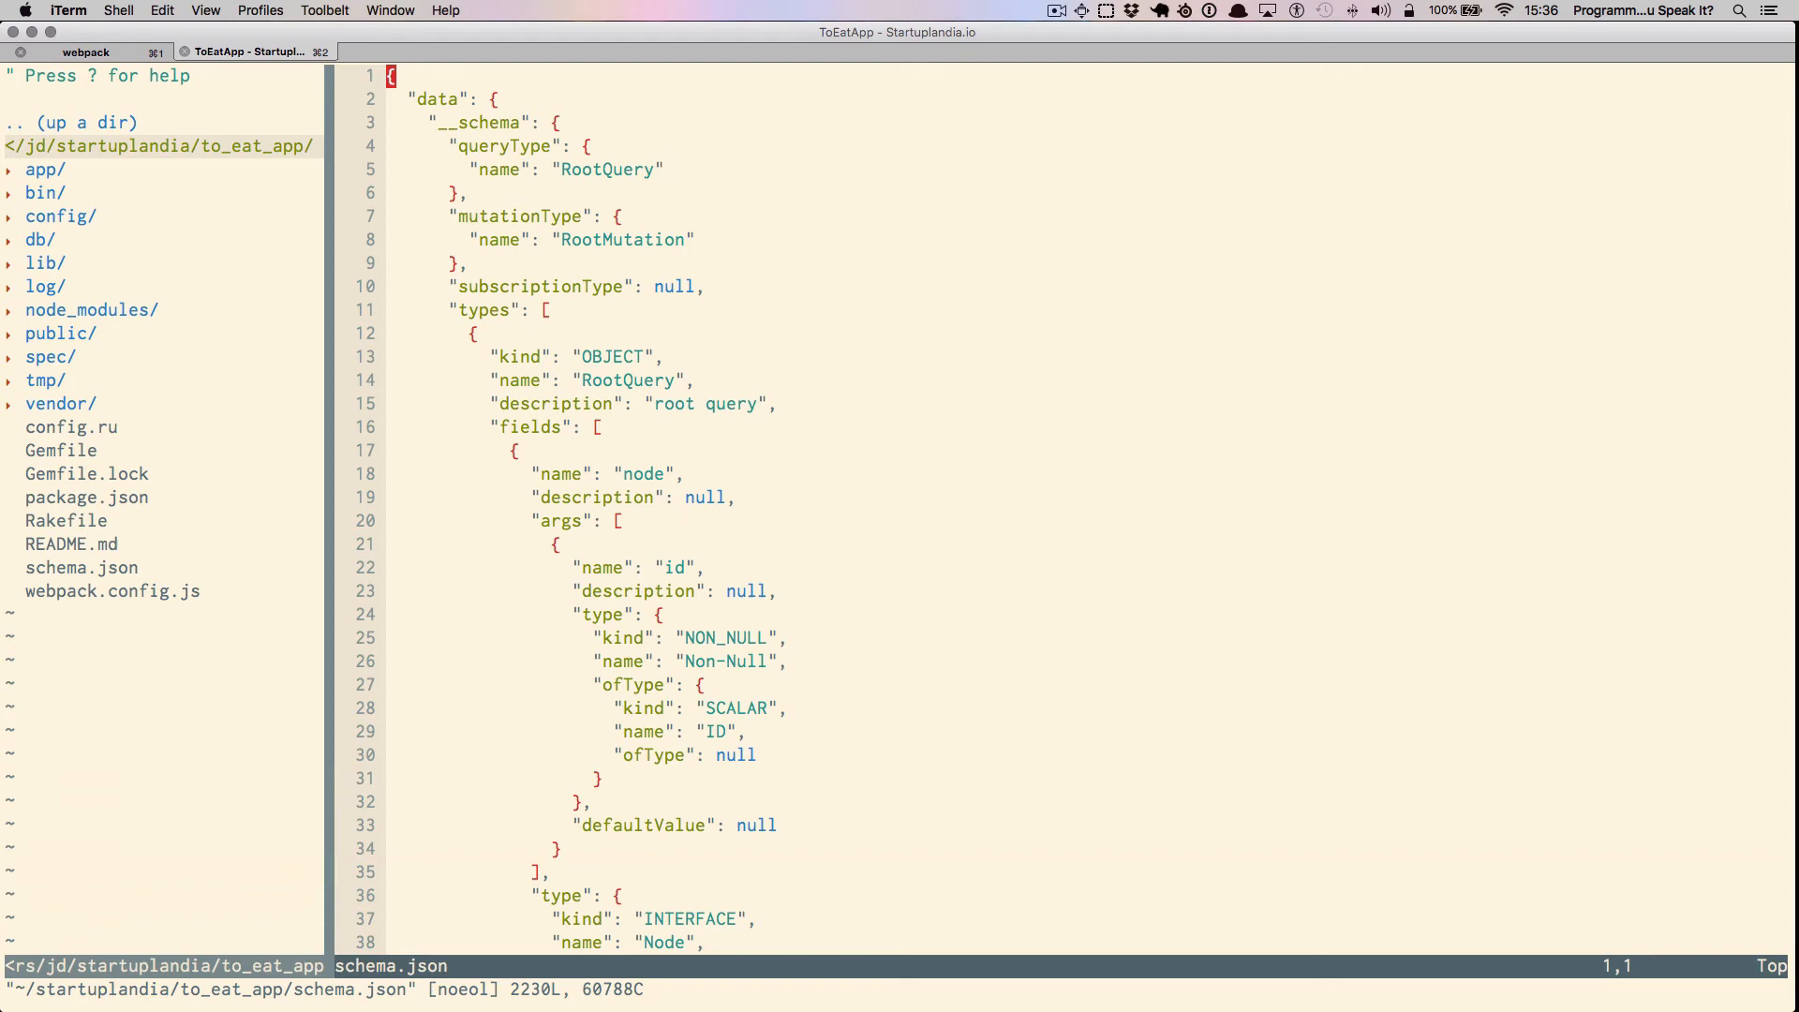
Step: Split the view and open lib/tasks/graphql.rake beside schema.json
key(ctrl+w)
key(v)
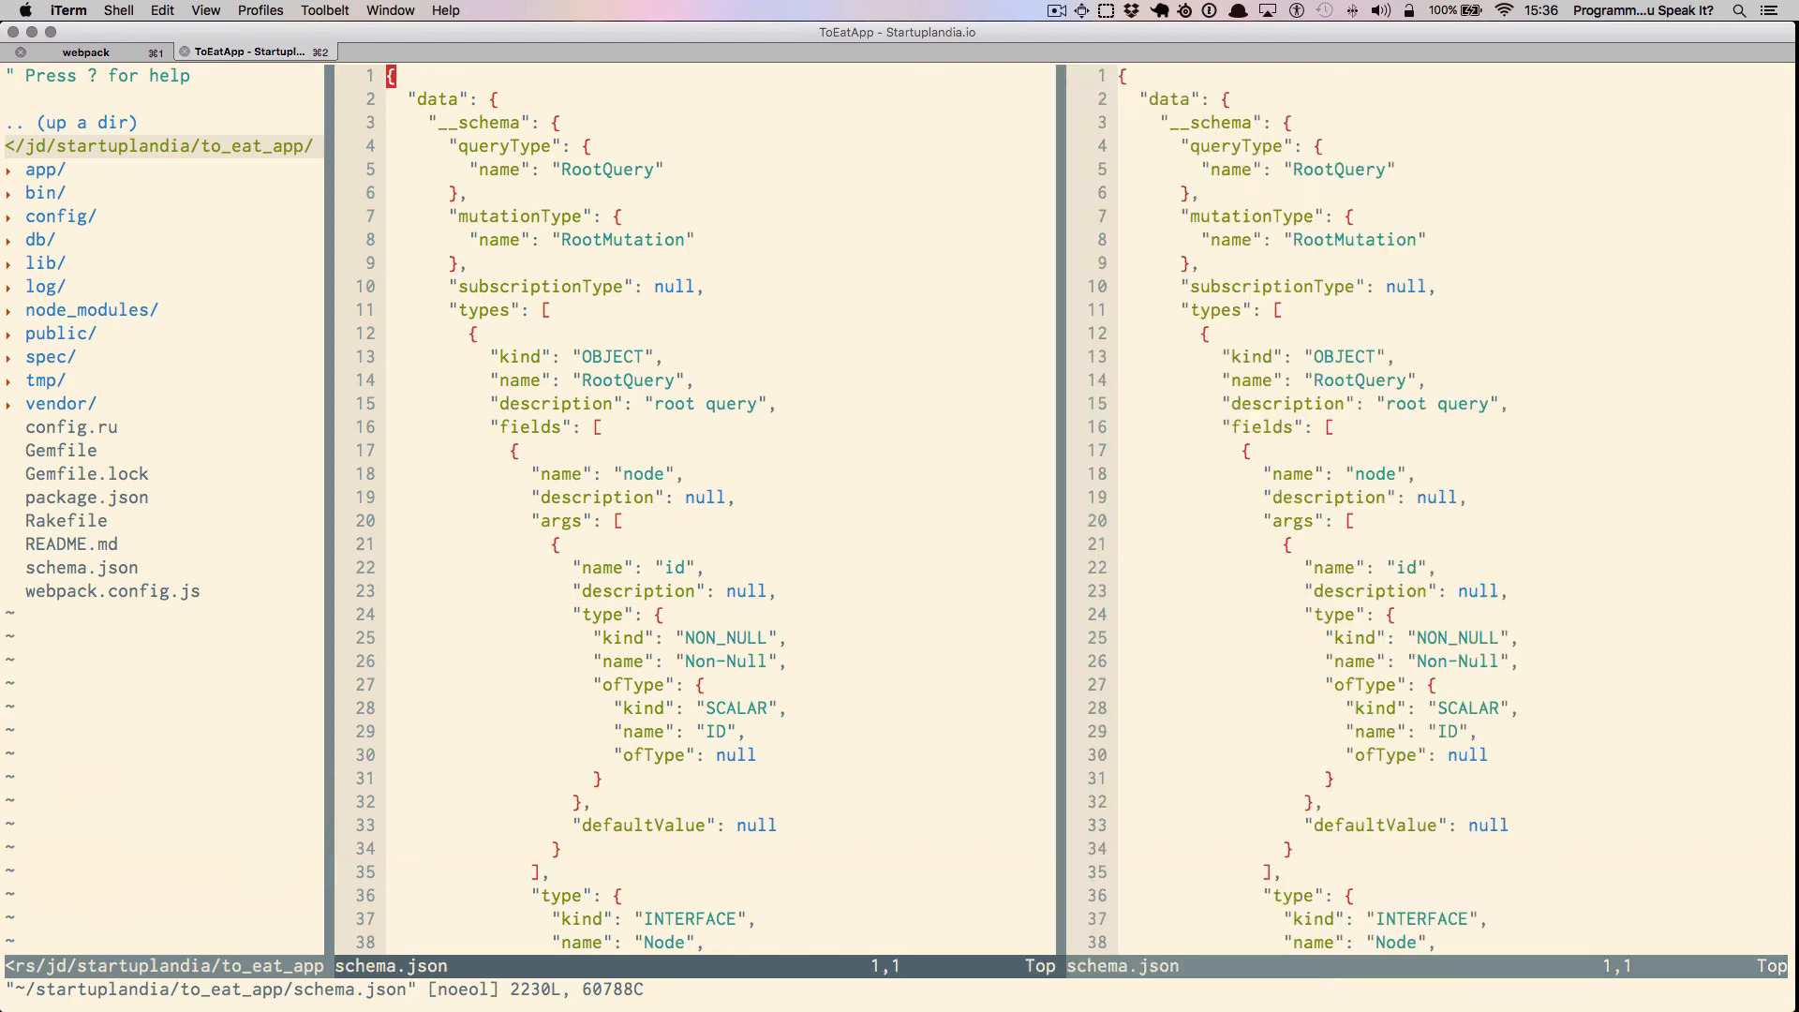
key(ctrl+p)
text(.rake)
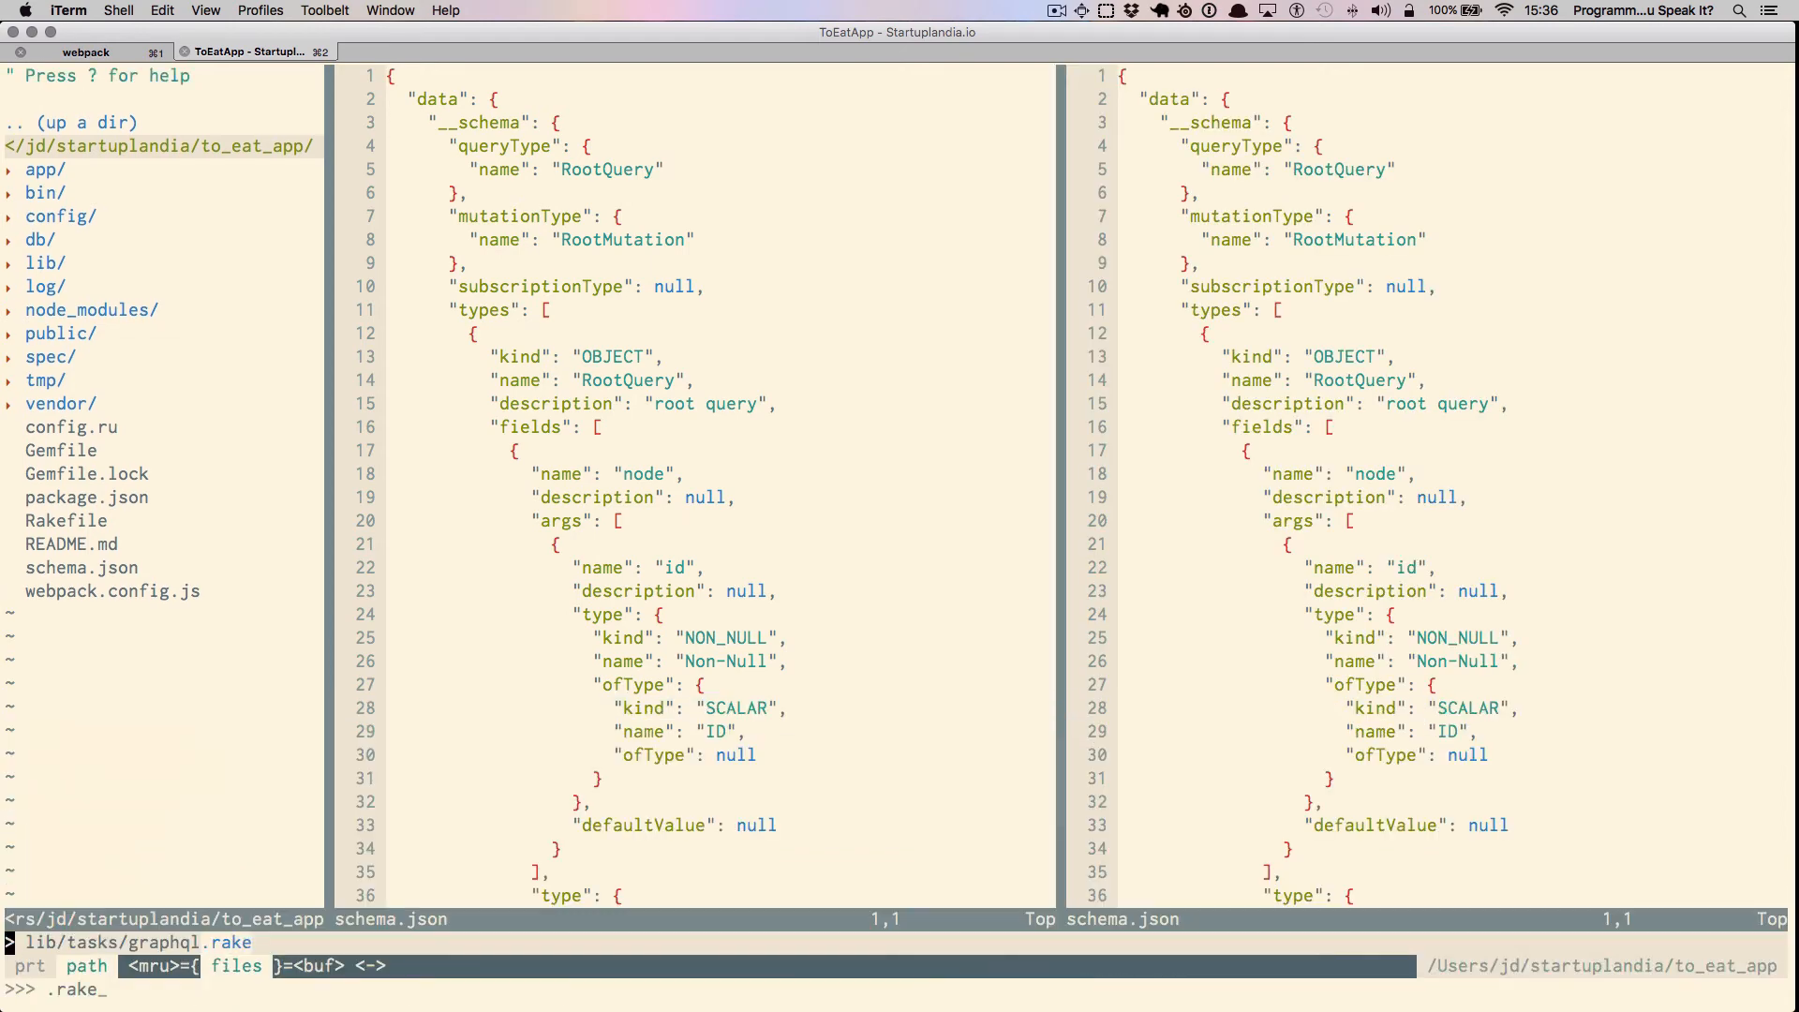
key(Return)
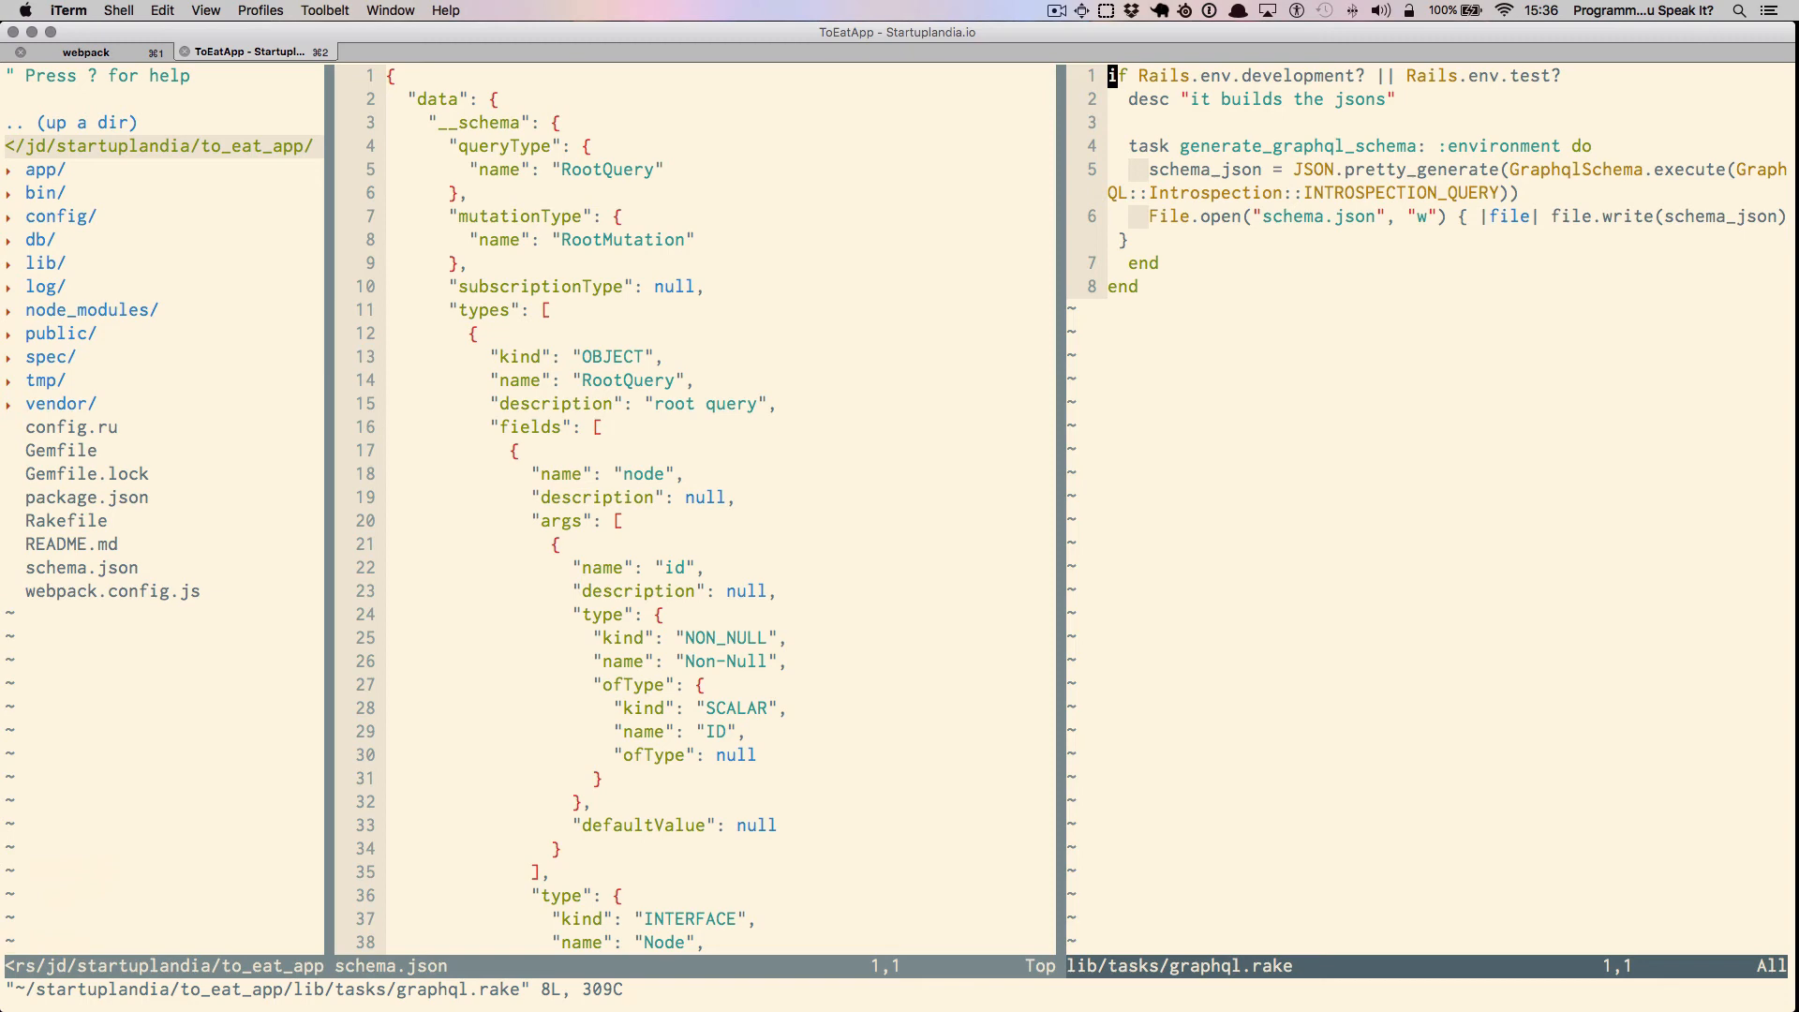
Step: Return to the schema.json view and jump to its end
key(ctrl+w)
key(h)
key(G)
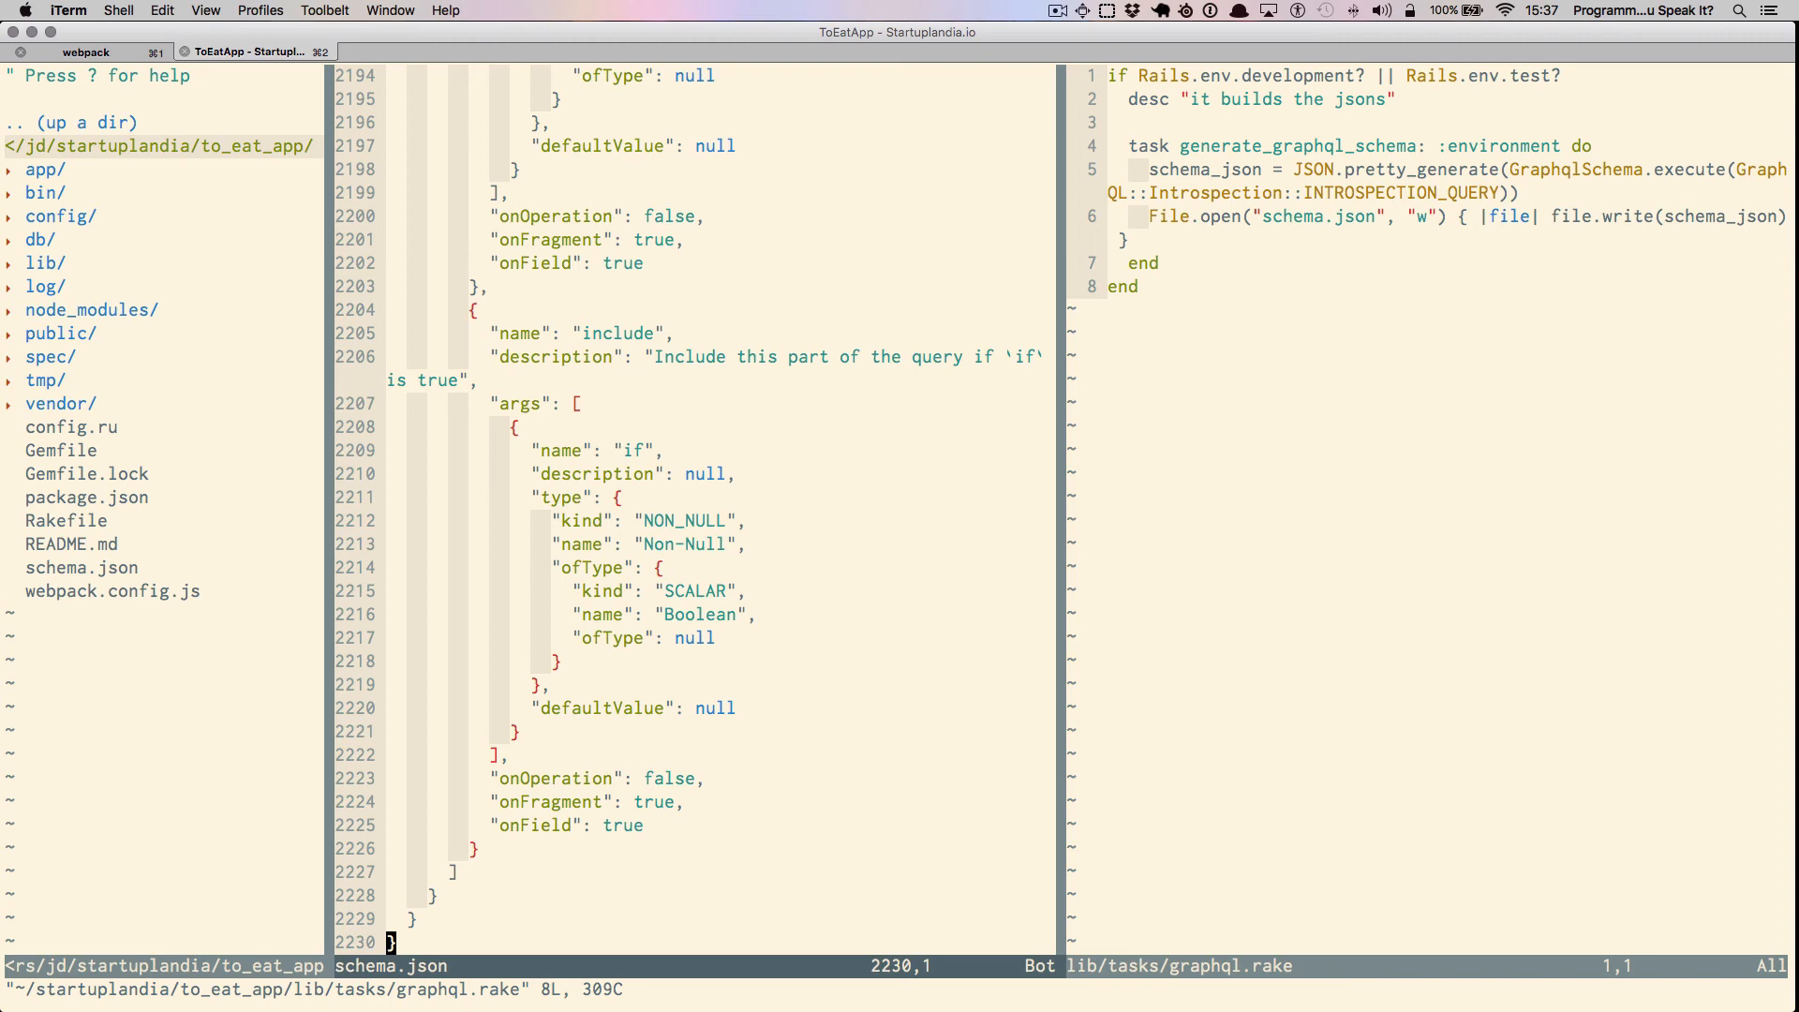
Step: Close the graphql.rake view and open webpack.config.js via file search
key(ctrl+w)
text(l:q)
key(Return)
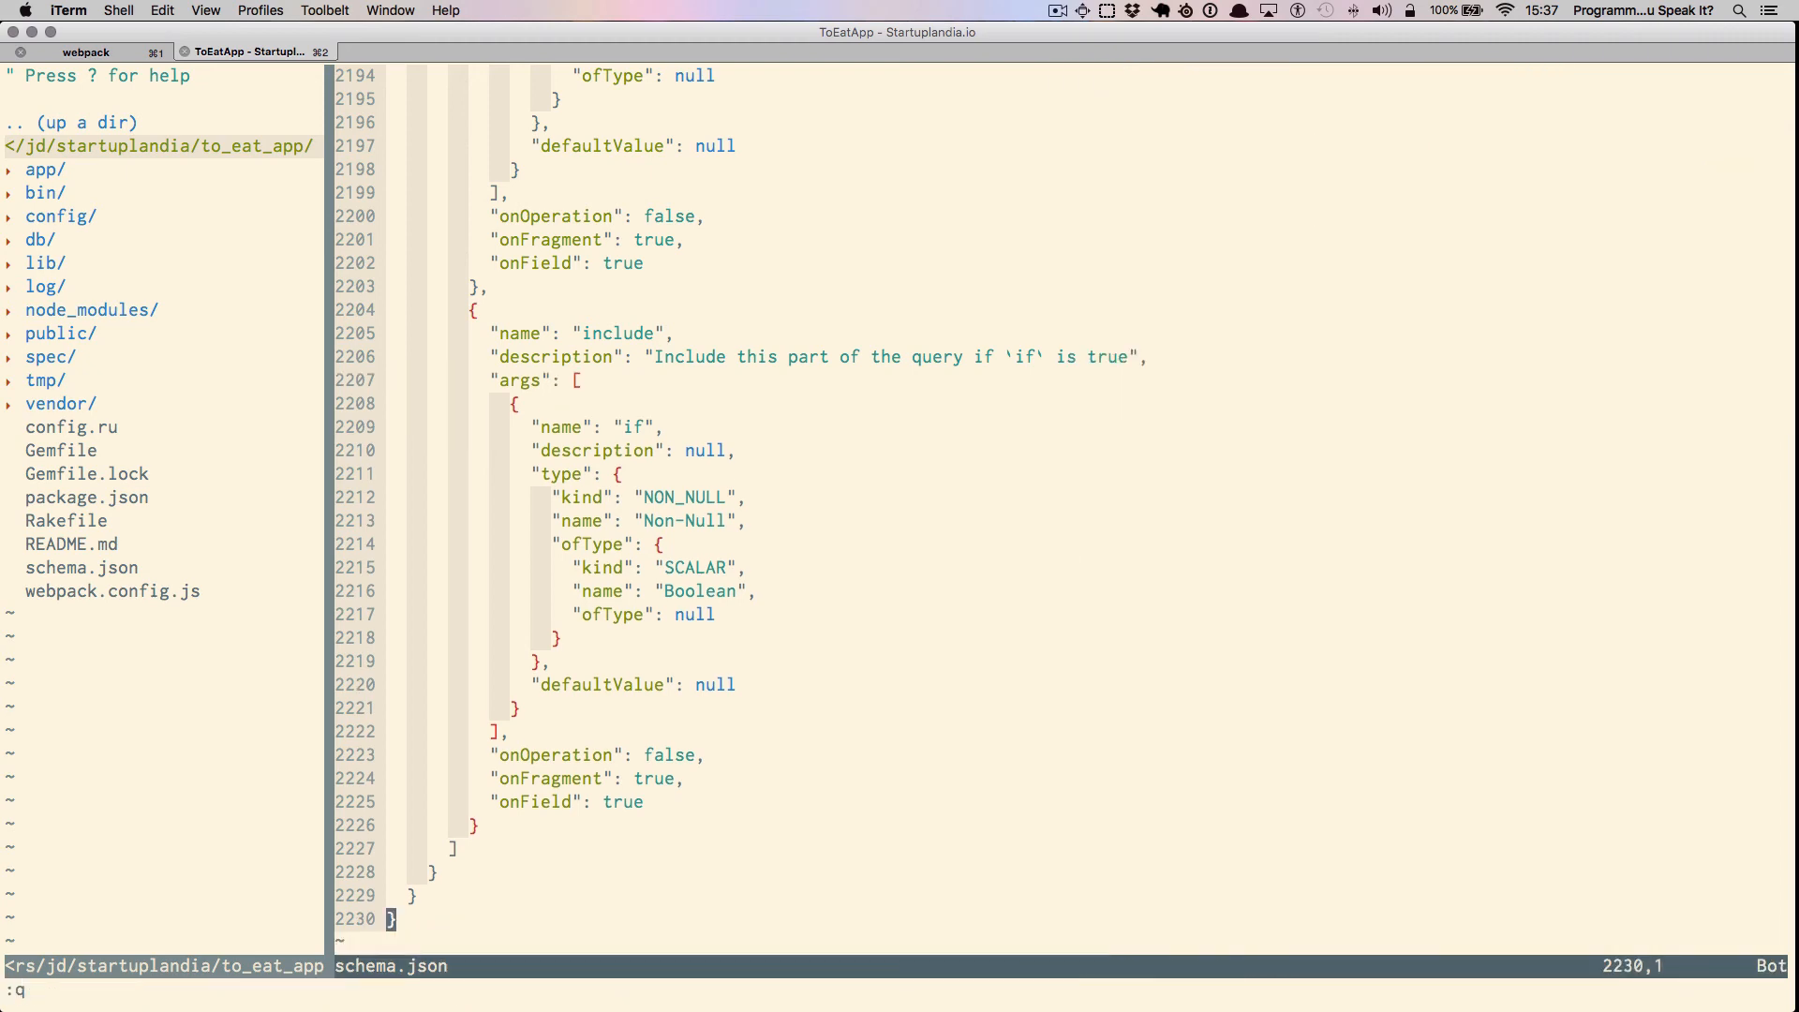
key(ctrl+p)
text(webp)
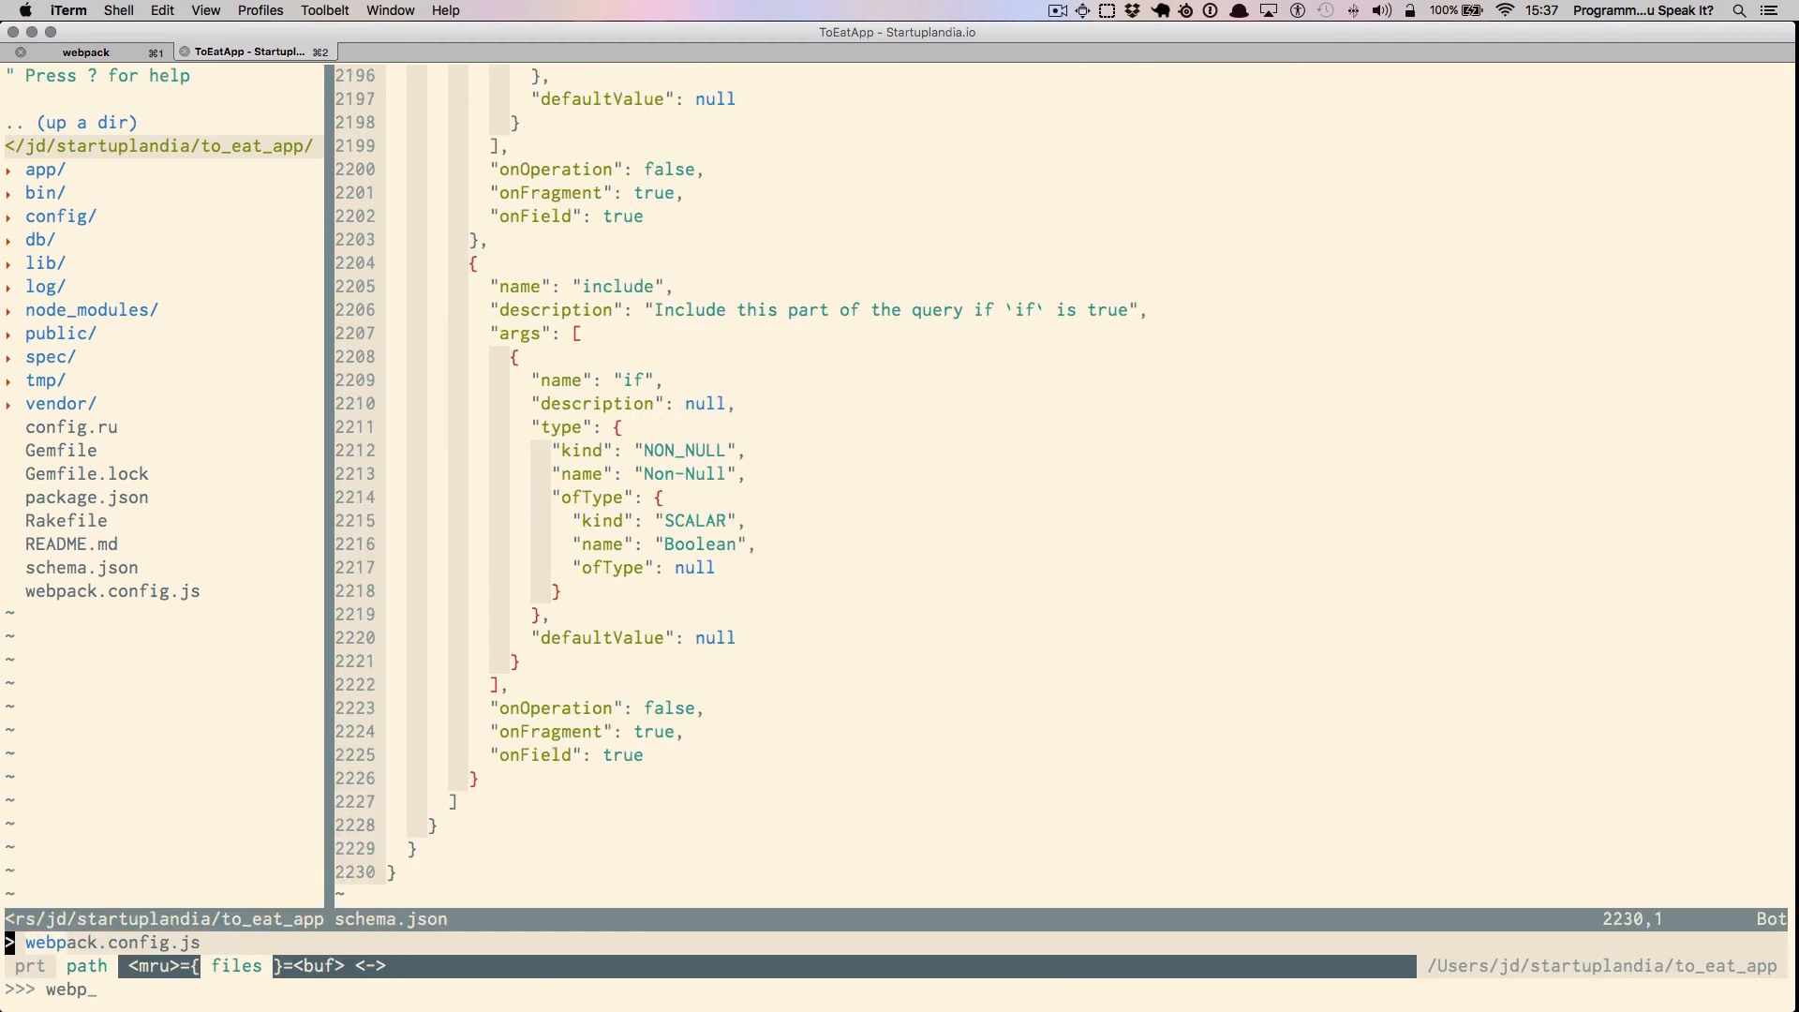
key(Return)
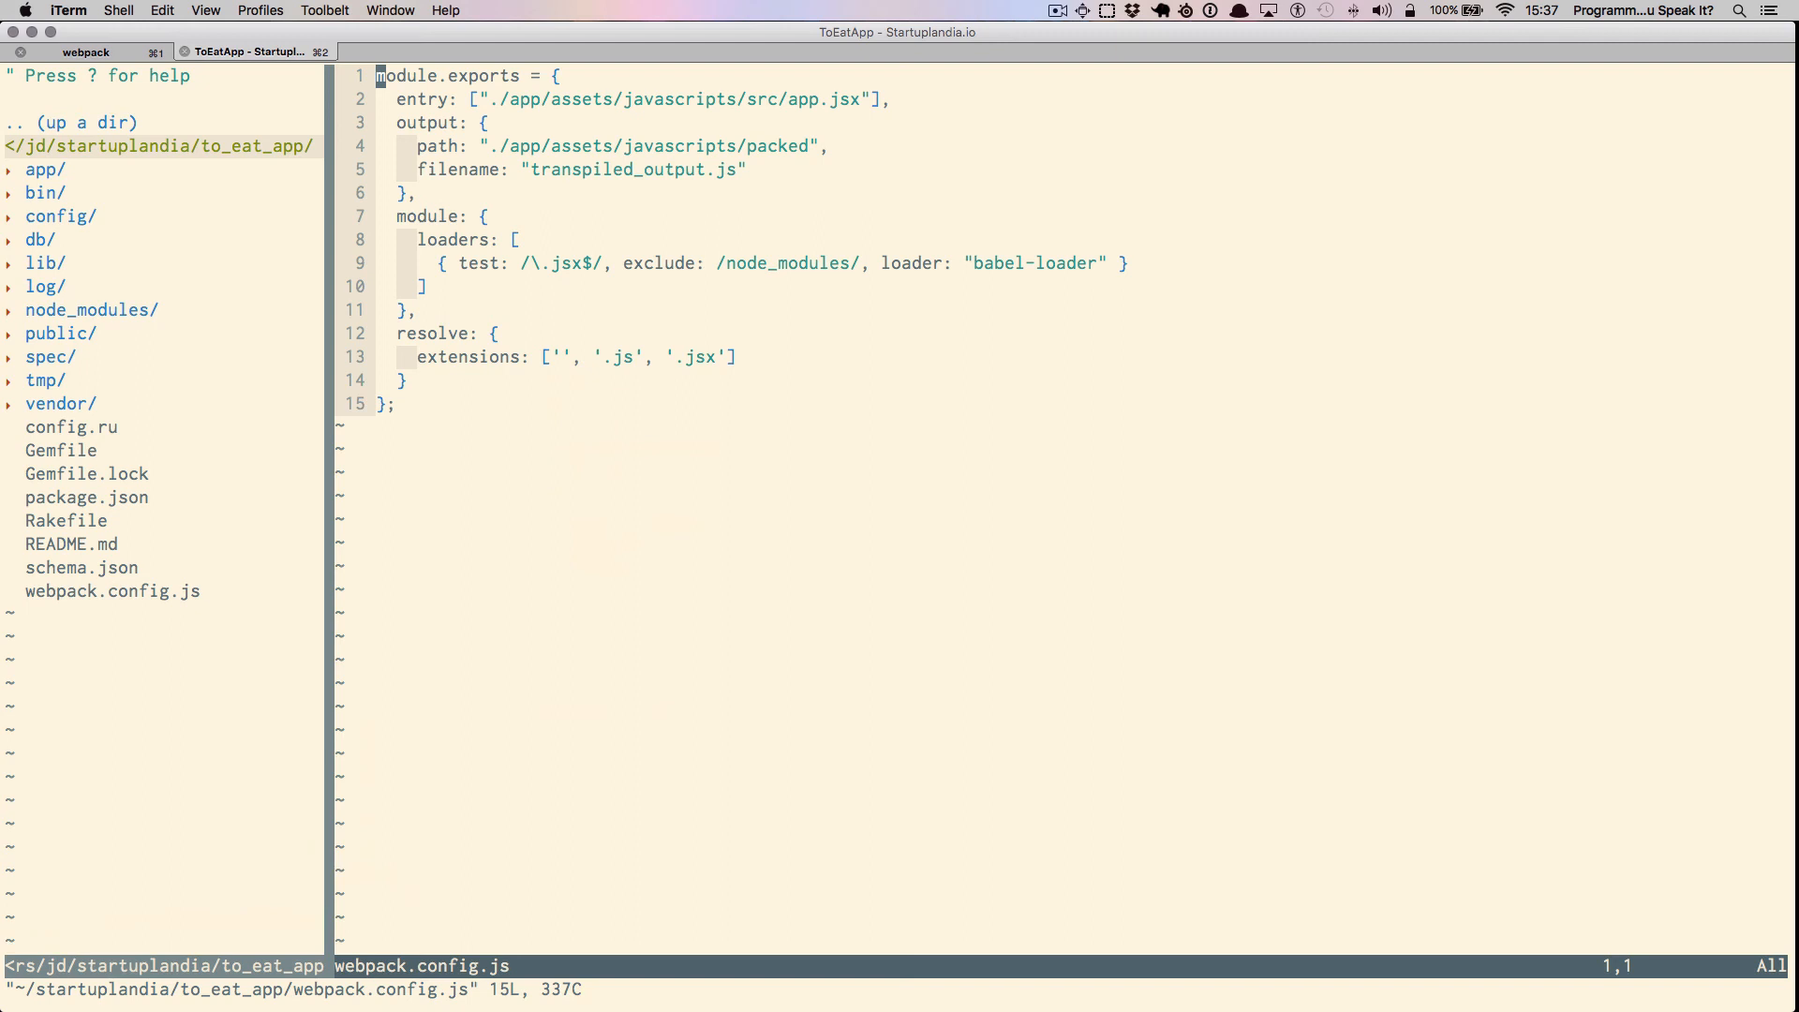
Step: Find and open .babelrc via the CtrlP file search
key(ctrl+p)
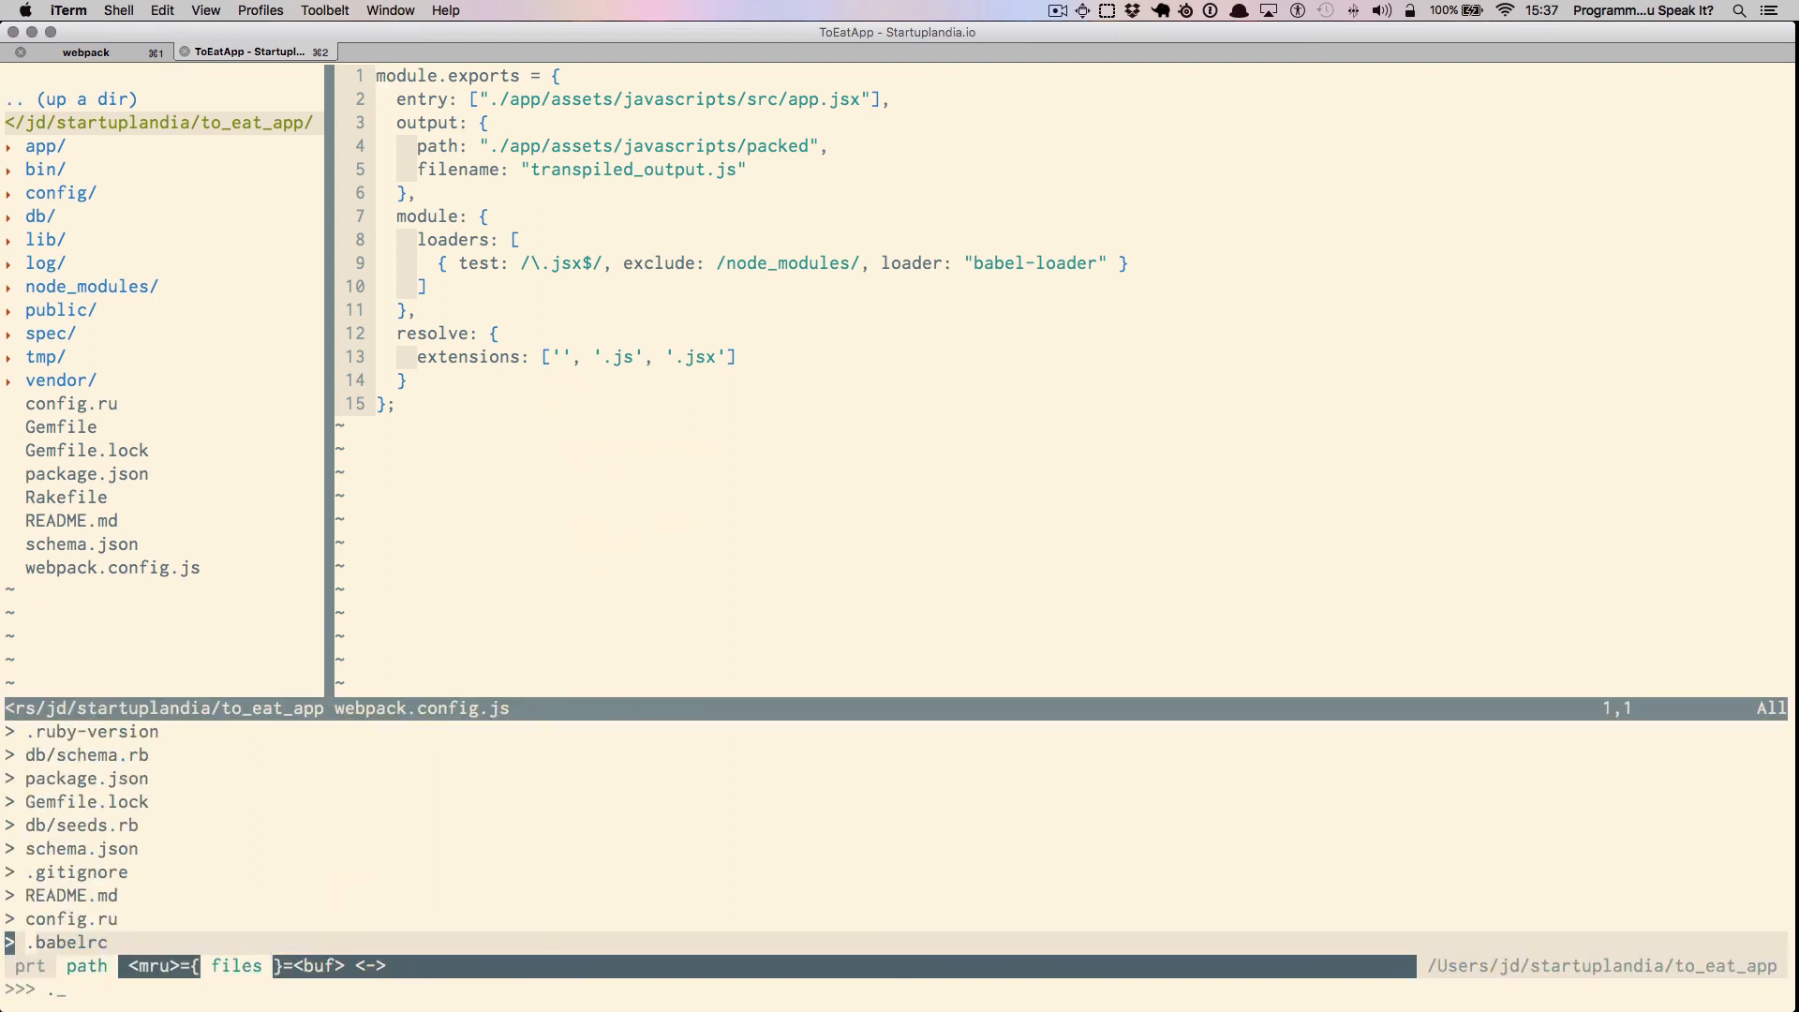
text(.ba)
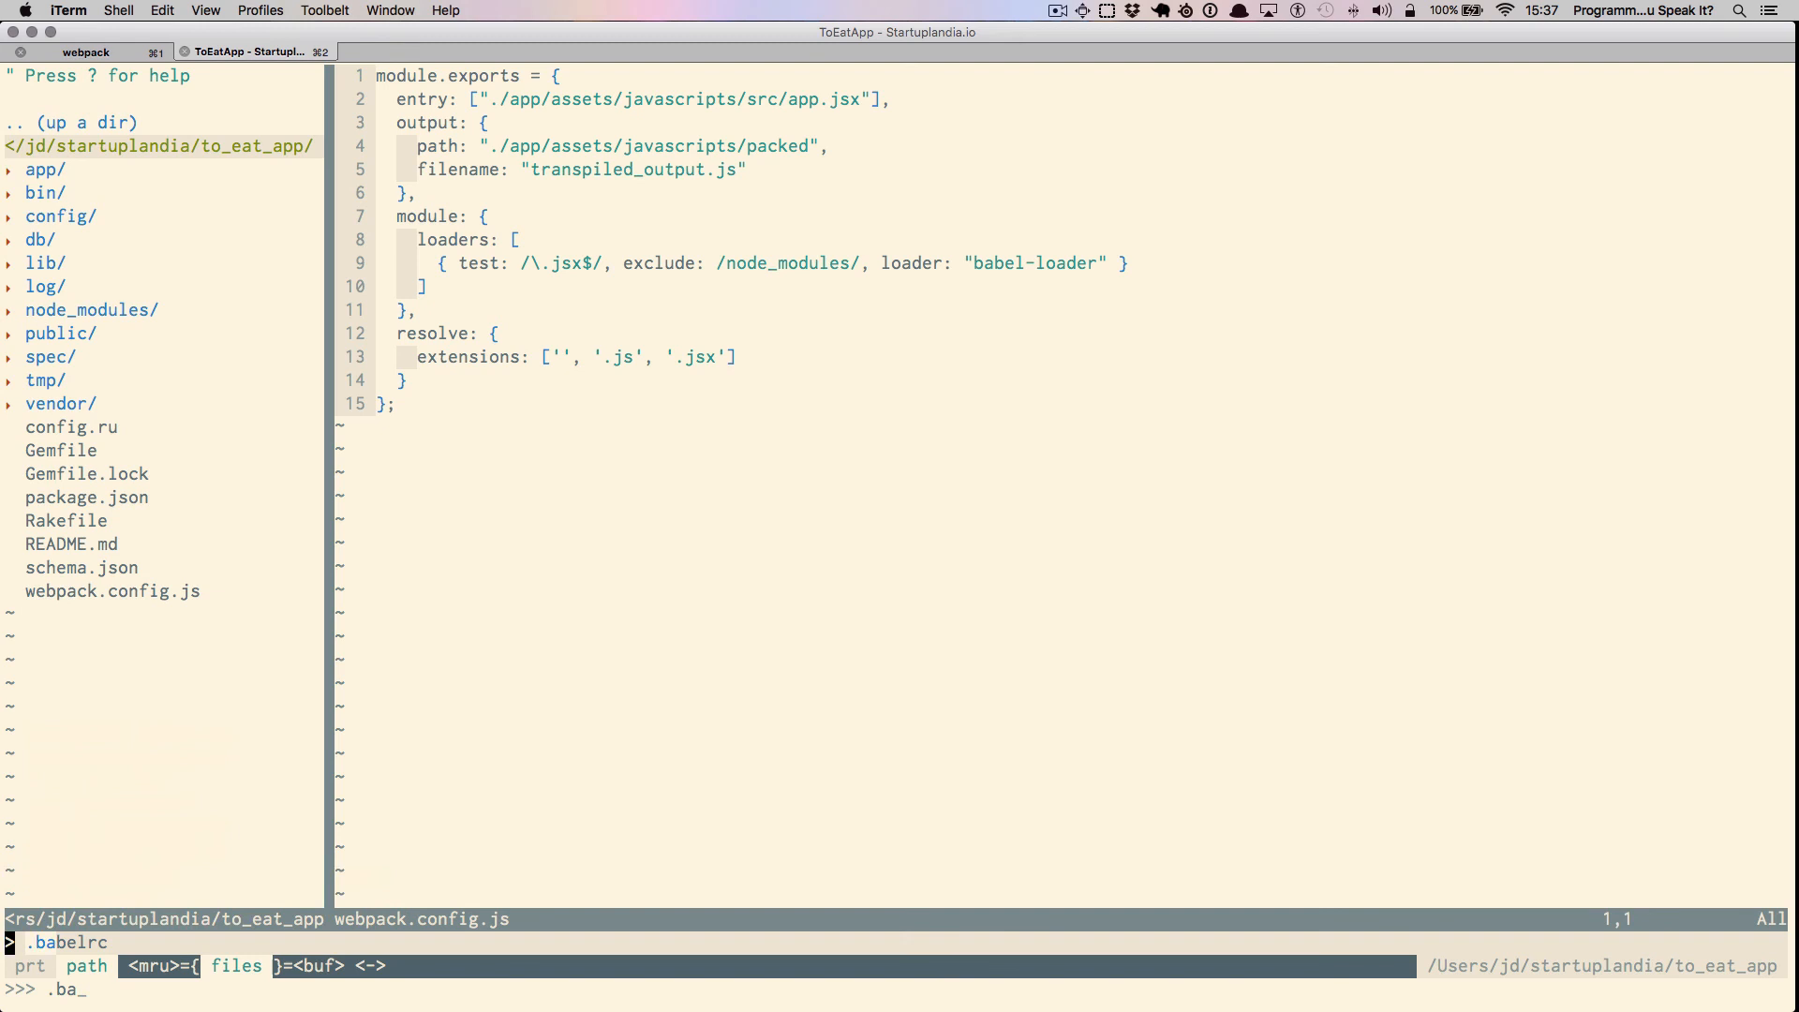
text(be)
key(Return)
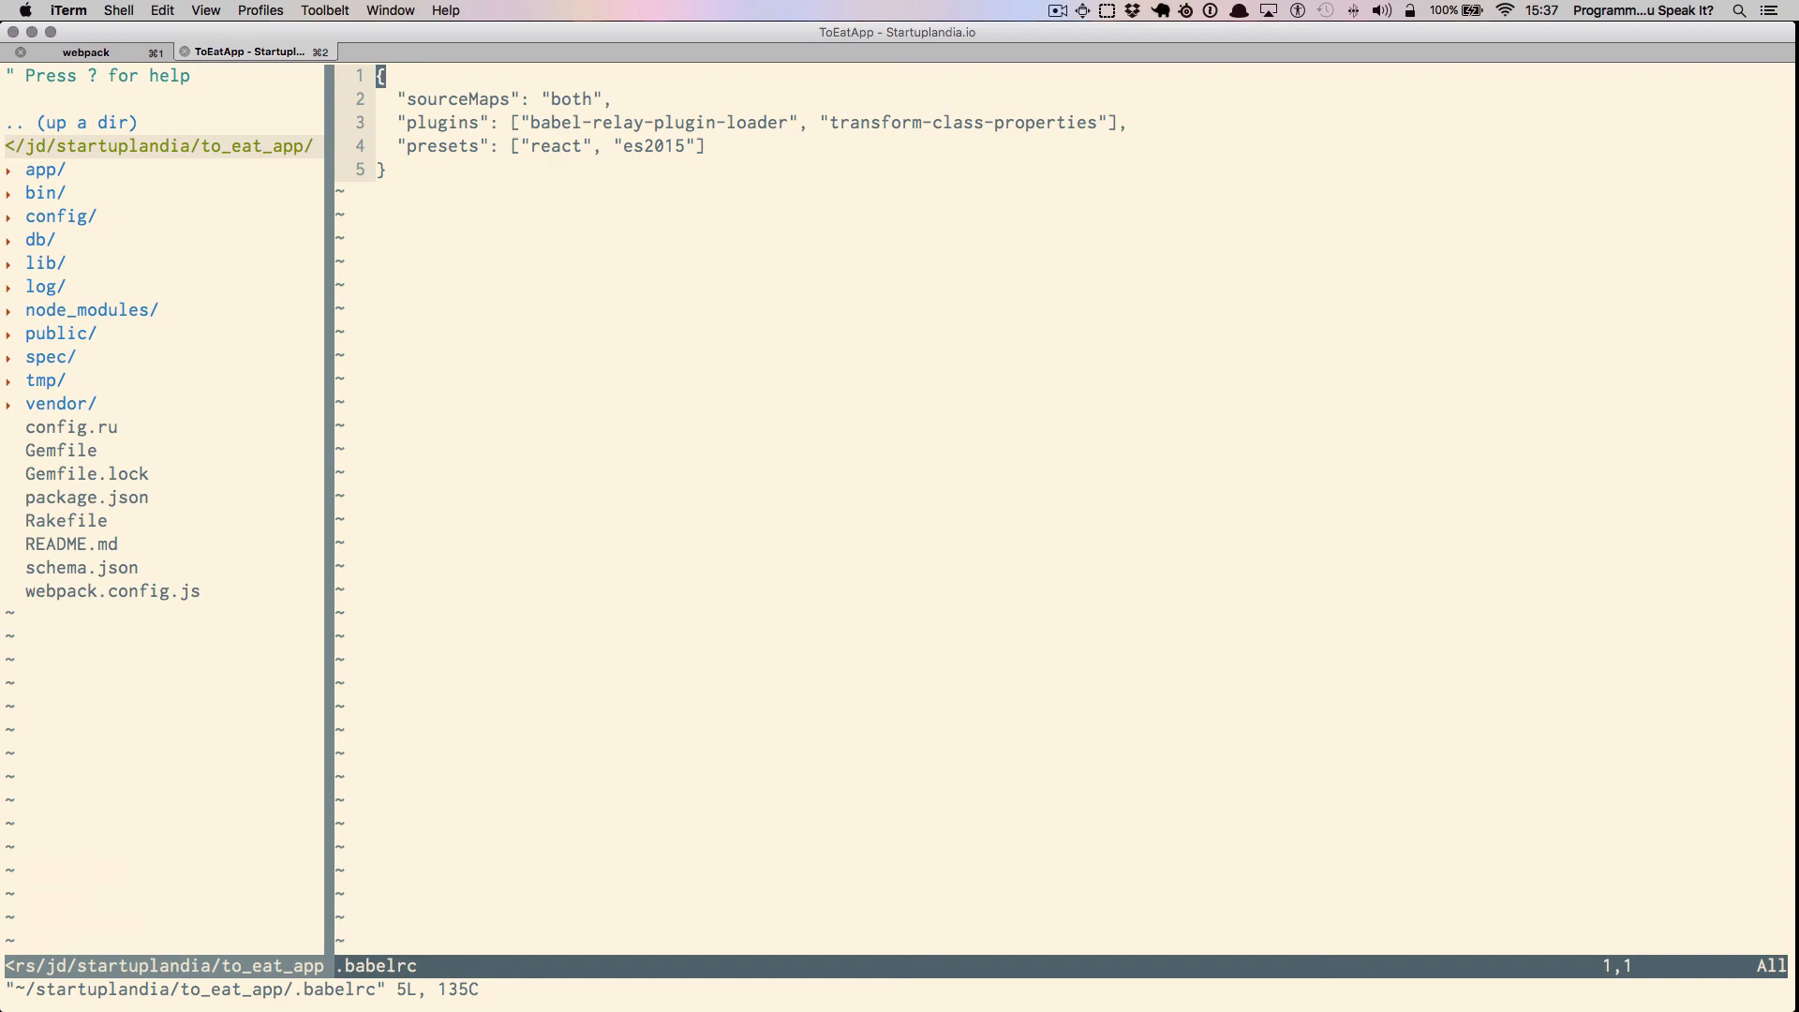
Step: Switch back to Chrome showing the tutorial post beside the live ToEatApp site
key(super+Tab)
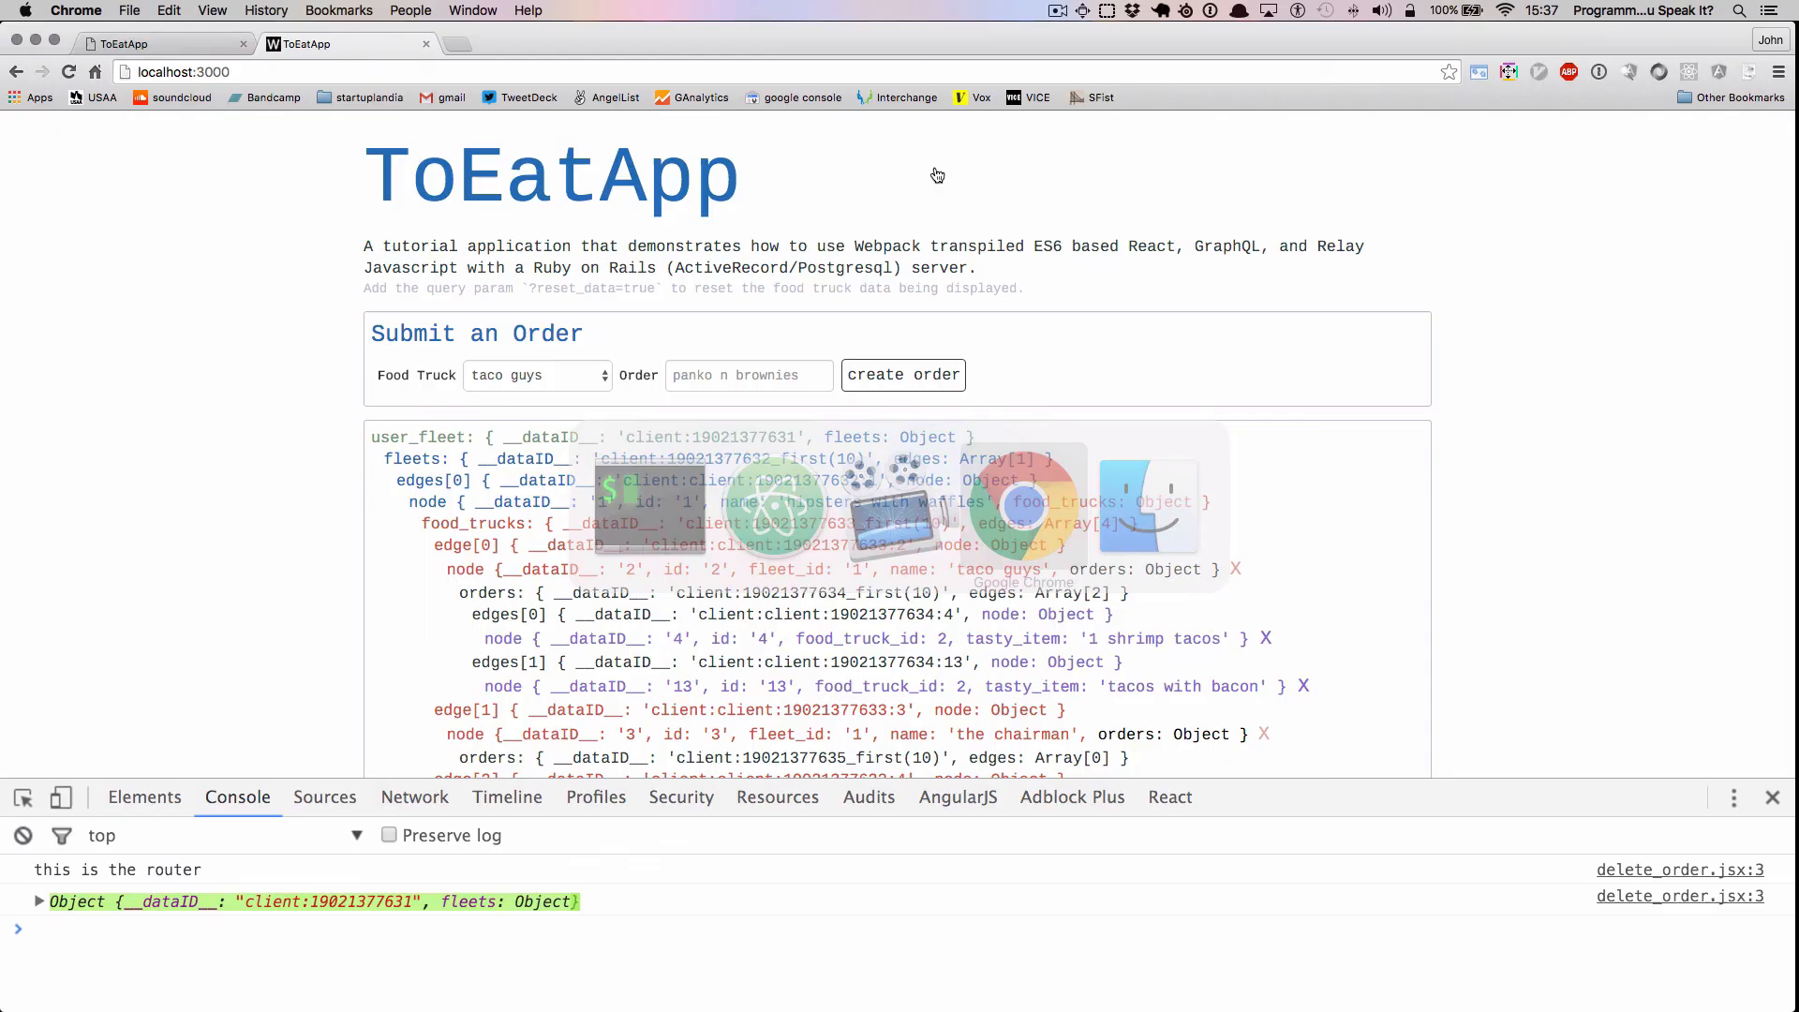